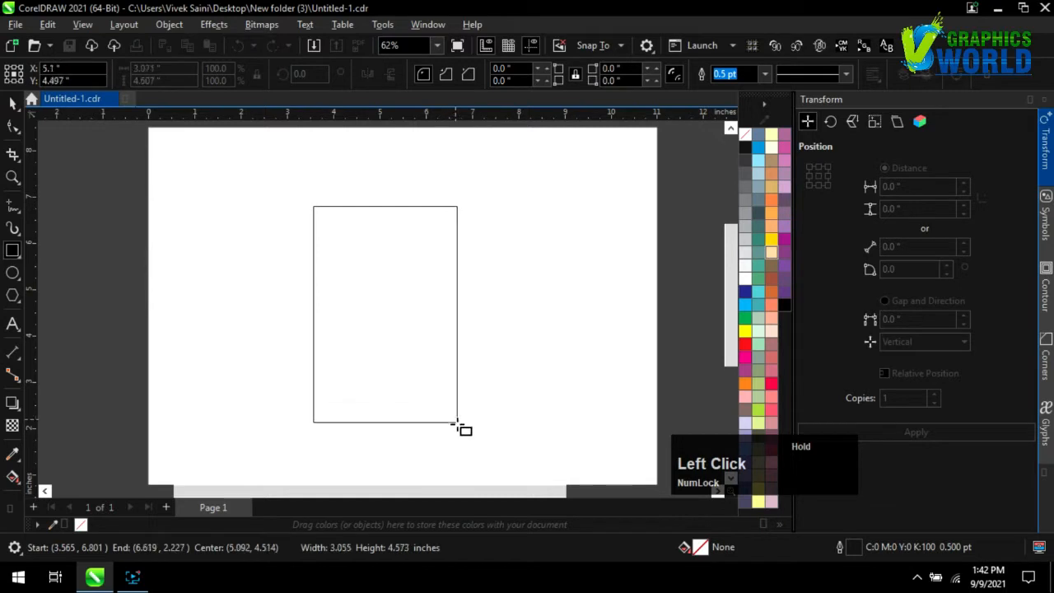
# - Draw an upright rectangle about 3.1 by 4.8 inches mid-page and round its corners to about 0.73 inch
pyautogui.moveTo(458, 426); pyautogui.dragTo(459, 426)
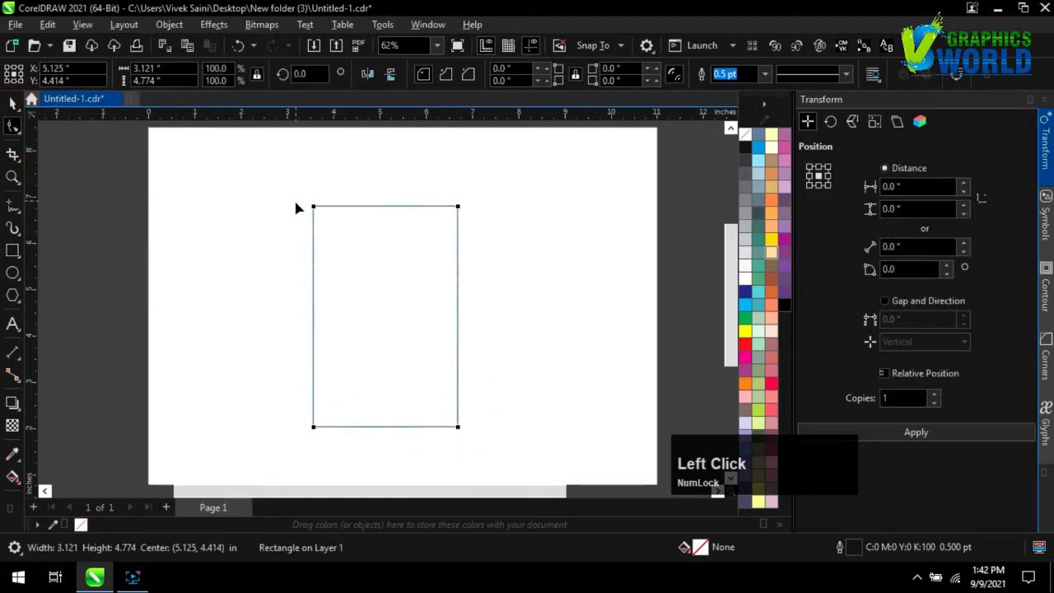
pyautogui.moveTo(312, 238); pyautogui.dragTo(313, 241)
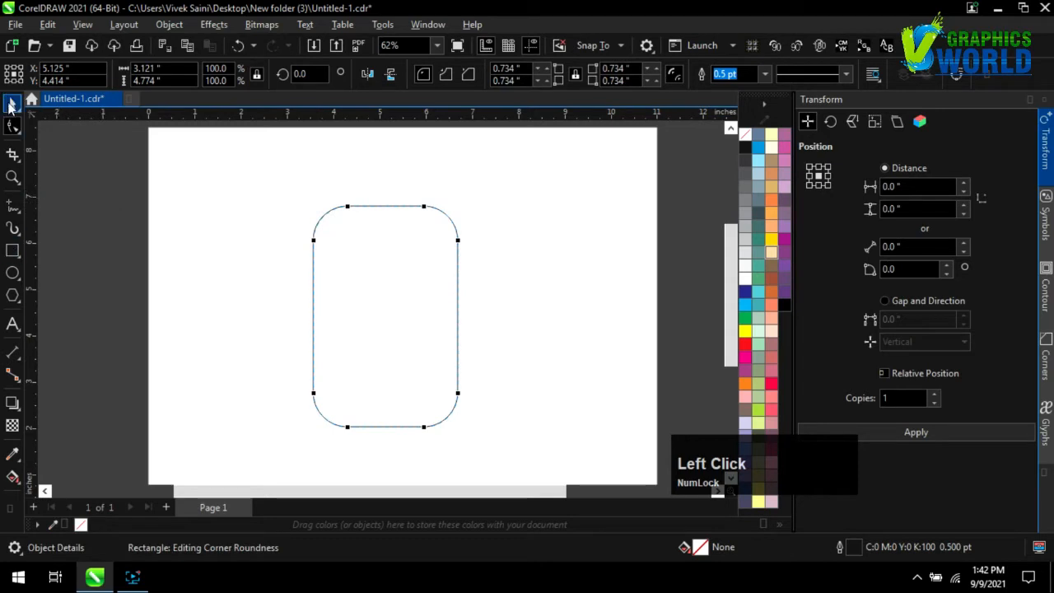
# - Draw a narrower, taller rectangle about 5.5 inches high overlapping the rounded rectangle
pyautogui.click(14, 251)
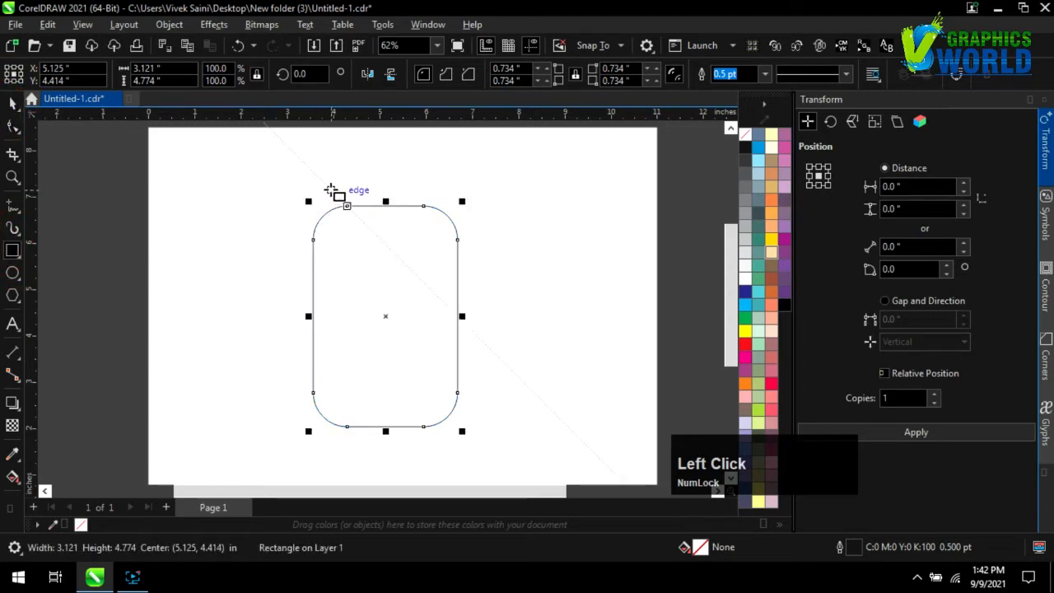
pyautogui.moveTo(334, 309); pyautogui.dragTo(403, 374)
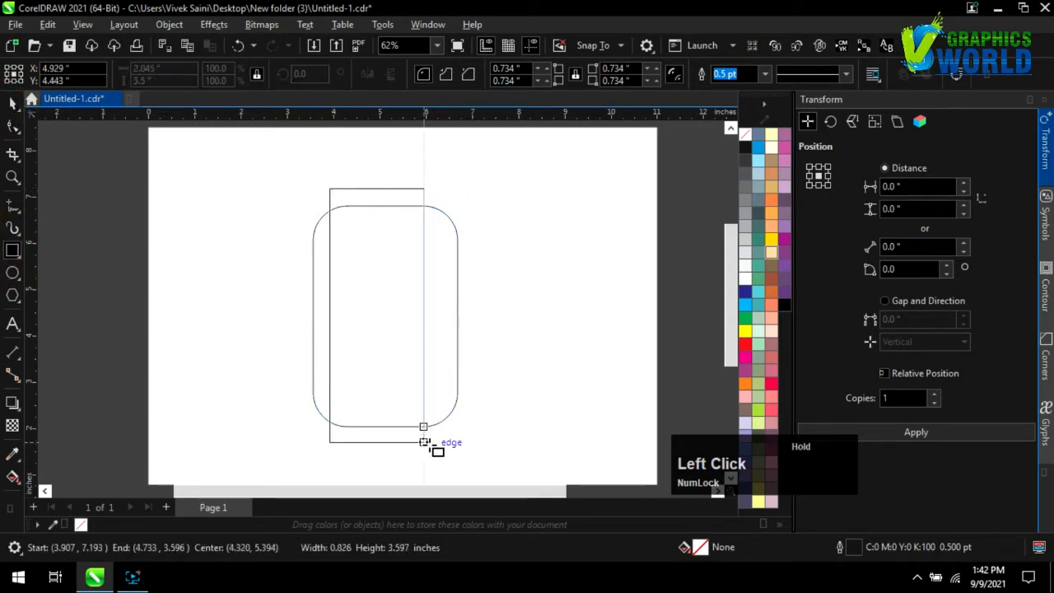
pyautogui.moveTo(424, 442); pyautogui.dragTo(439, 445)
# - Draw a slim upright ellipse about 1.9 inches wide over both rectangles and adjust its position and height to about 6.7 inches
pyautogui.click(13, 274)
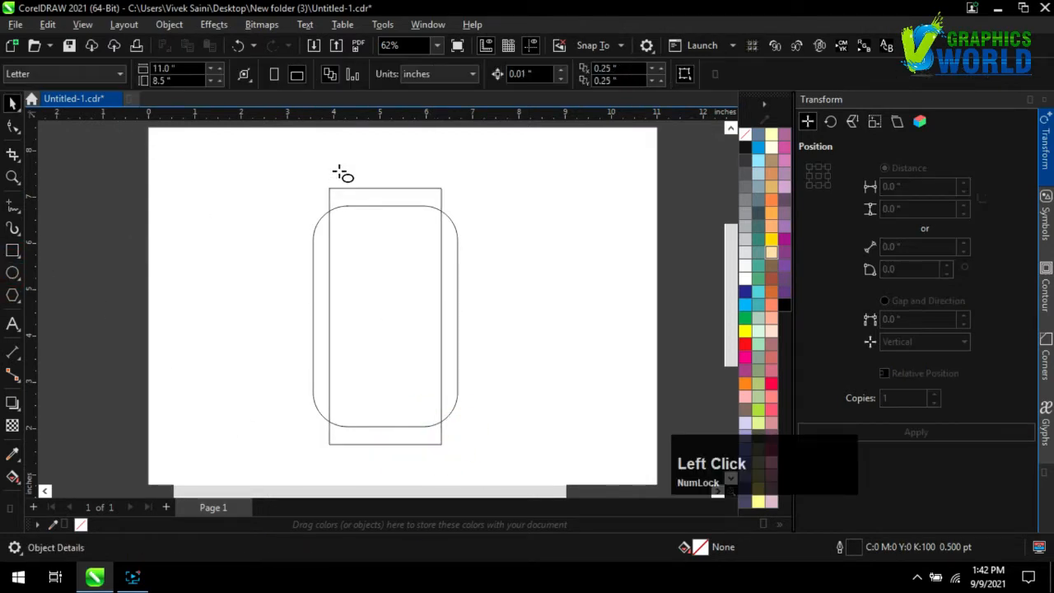
pyautogui.moveTo(346, 152); pyautogui.dragTo(436, 414)
pyautogui.scroll(-1, 399, 456)
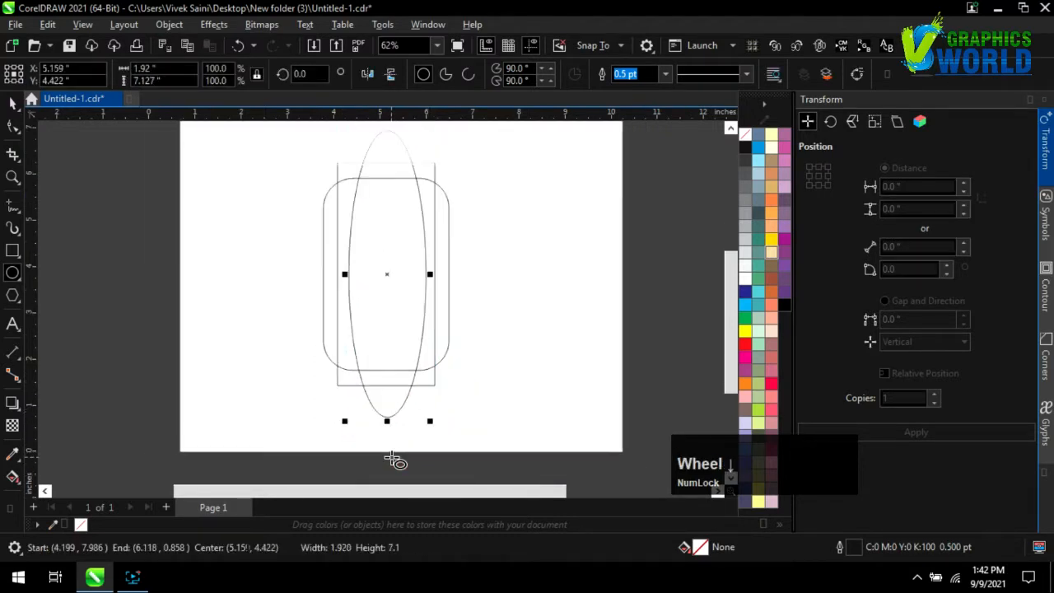
pyautogui.click(12, 102)
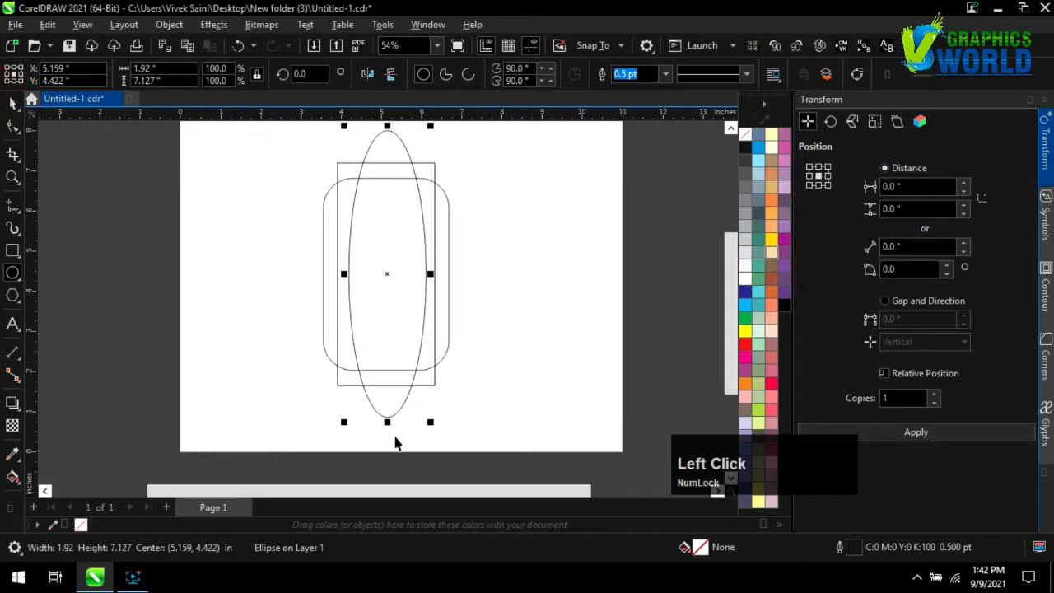
pyautogui.moveTo(387, 377); pyautogui.dragTo(387, 374)
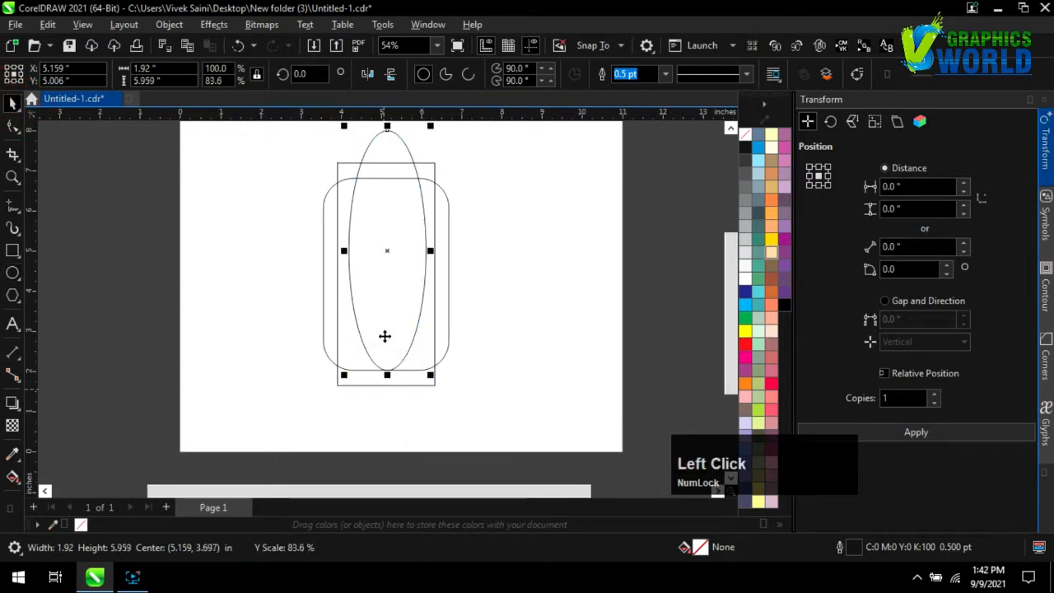
pyautogui.moveTo(385, 258)
pyautogui.mouseDown()
pyautogui.moveTo(384, 282)
pyautogui.moveTo(385, 265)
pyautogui.mouseUp()
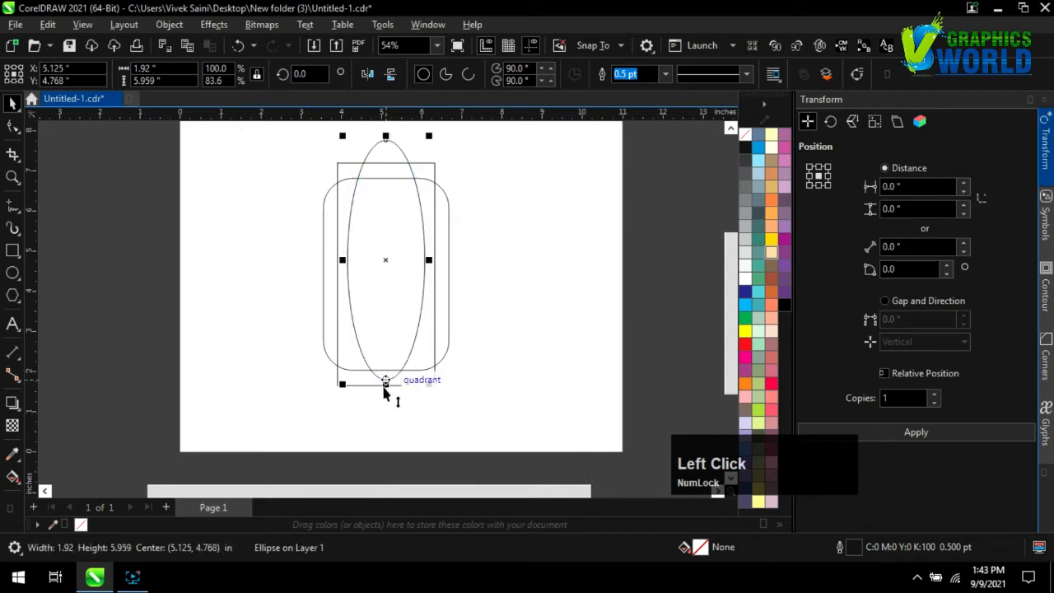
pyautogui.moveTo(384, 384); pyautogui.dragTo(389, 420)
# - Align the two rectangles and the ellipse to each other's horizontal and vertical centres
pyautogui.moveTo(520, 445); pyautogui.dragTo(244, 165)
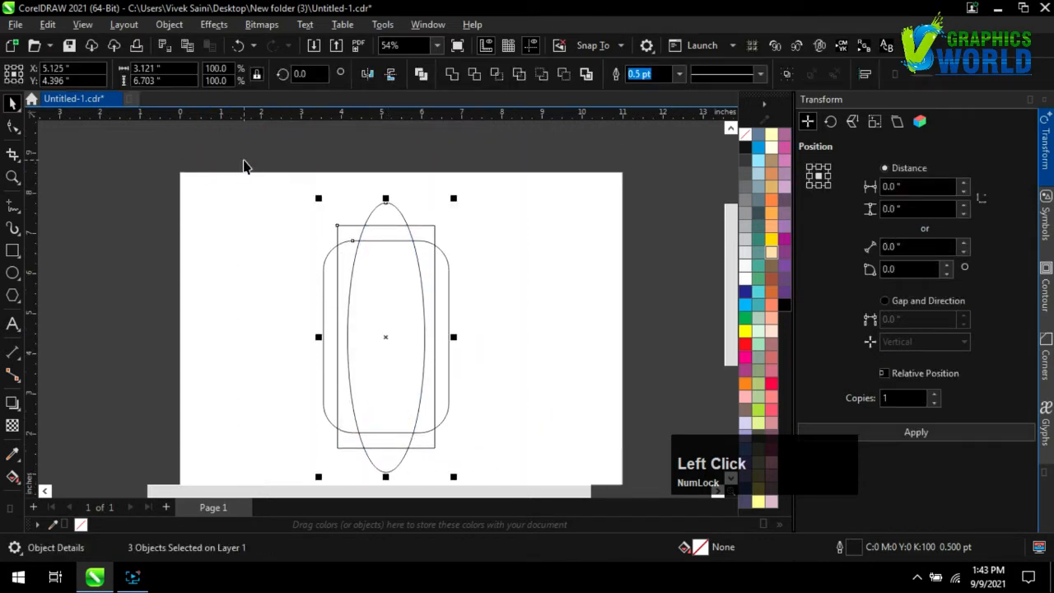
pyautogui.press('c')
pyautogui.press('e')
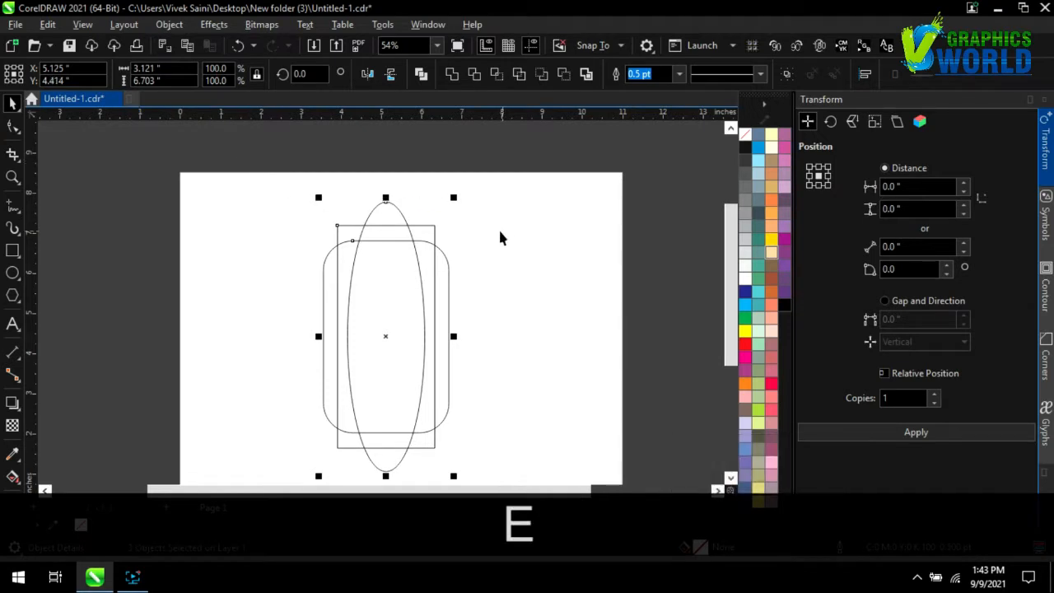
# - Weld the two rectangles and the ellipse into a single frame outline
pyautogui.scroll(-1, 294, 176)
pyautogui.scroll(1, 414, 292)
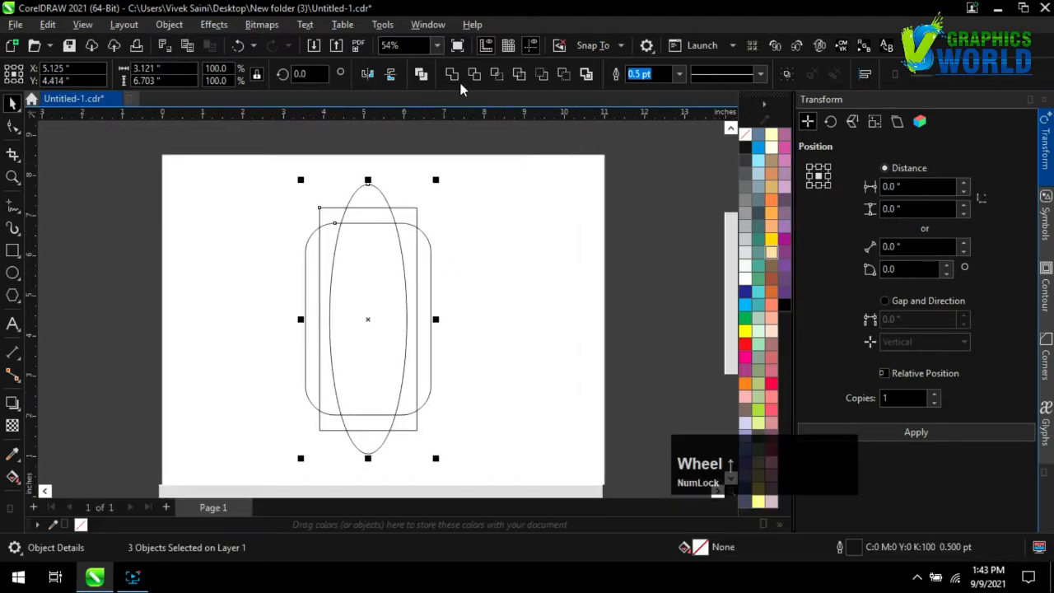
pyautogui.click(451, 74)
pyautogui.click(516, 227)
pyautogui.scroll(-1, 516, 227)
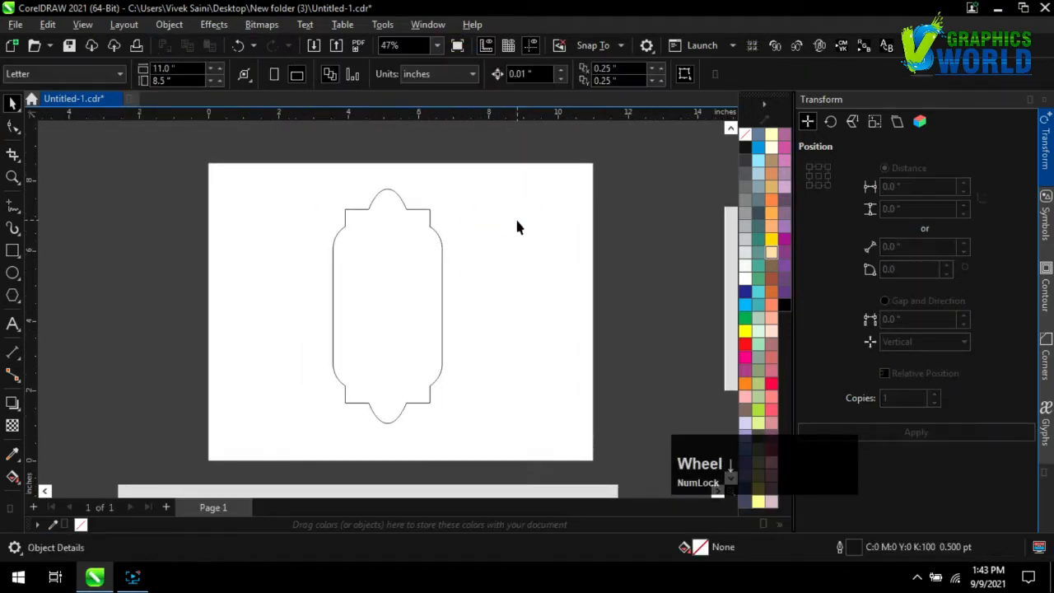
pyautogui.scroll(1, 402, 278)
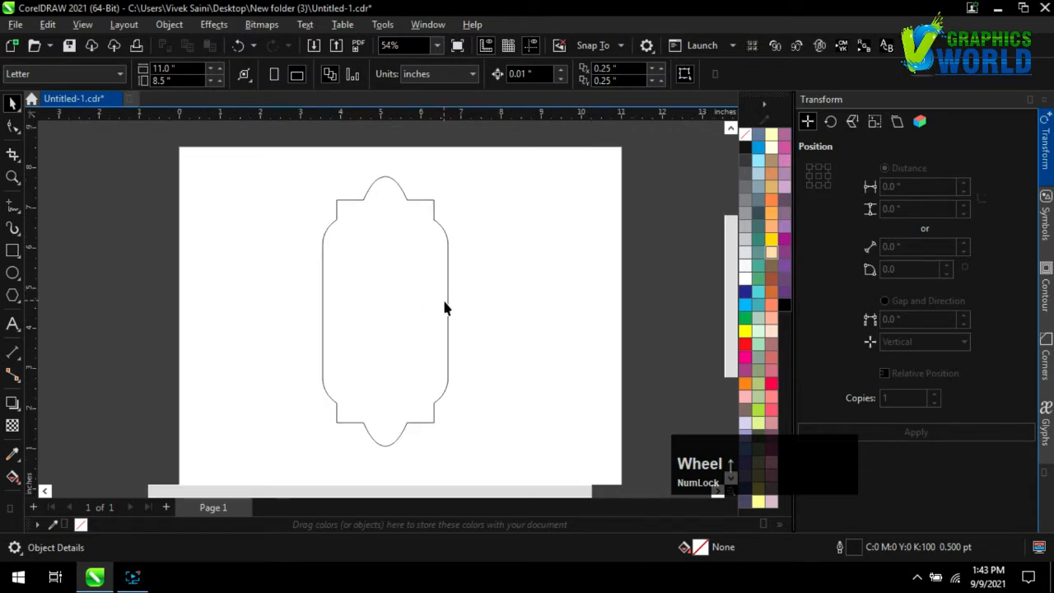
# - Draw a nearly round ellipse across the frame's middle and enlarge it to about 3.8 inches wide
pyautogui.click(13, 275)
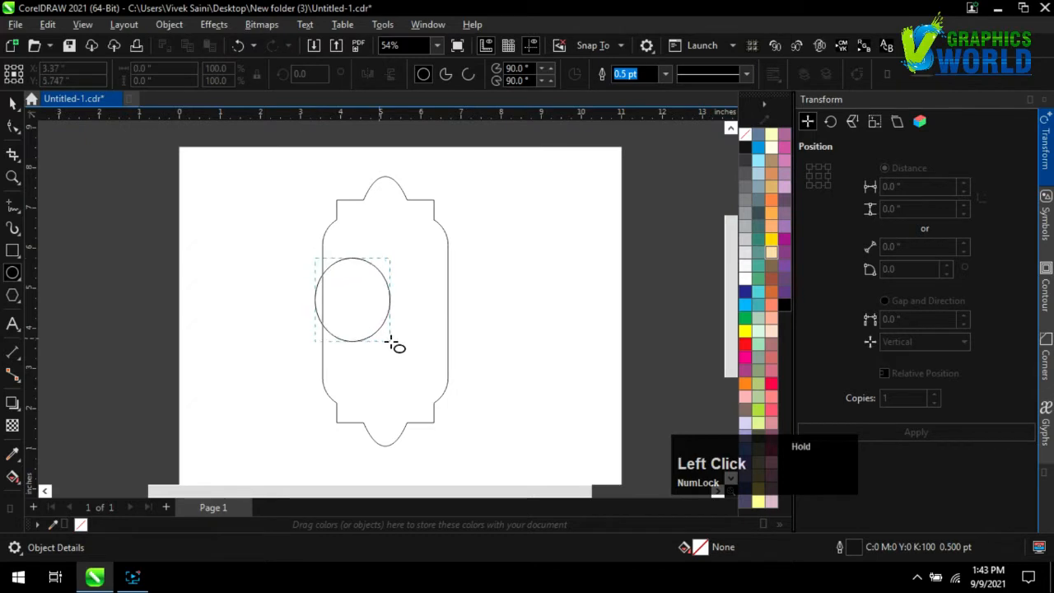
pyautogui.moveTo(392, 342); pyautogui.dragTo(457, 393)
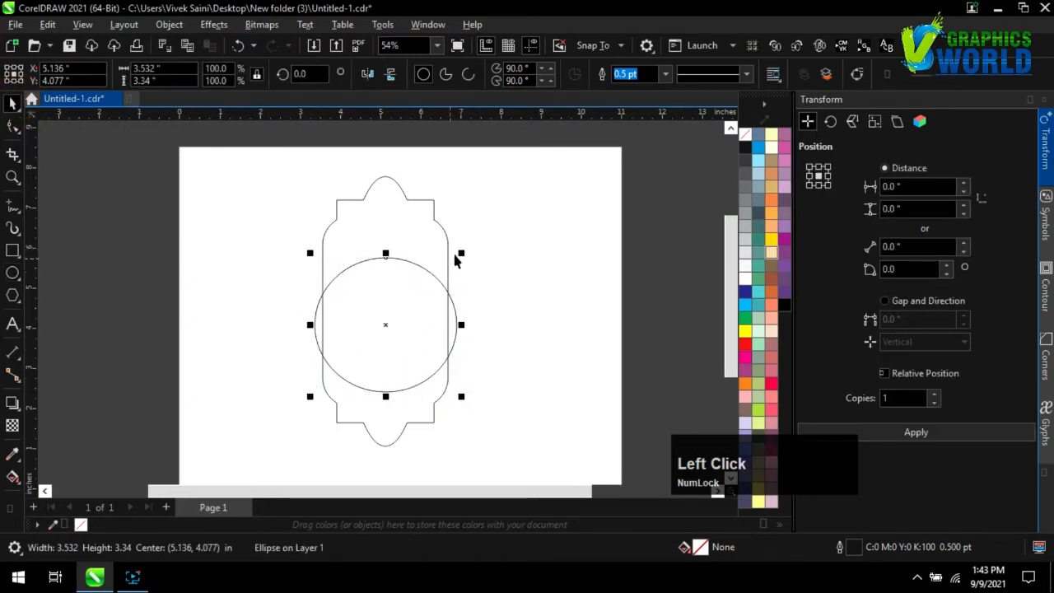
pyautogui.moveTo(461, 255); pyautogui.dragTo(470, 228)
# - Align the round ellipse and the frame outline centrally, both horizontally and vertically
pyautogui.keyDown('shift'); pyautogui.click(412, 217); pyautogui.keyUp('shift')
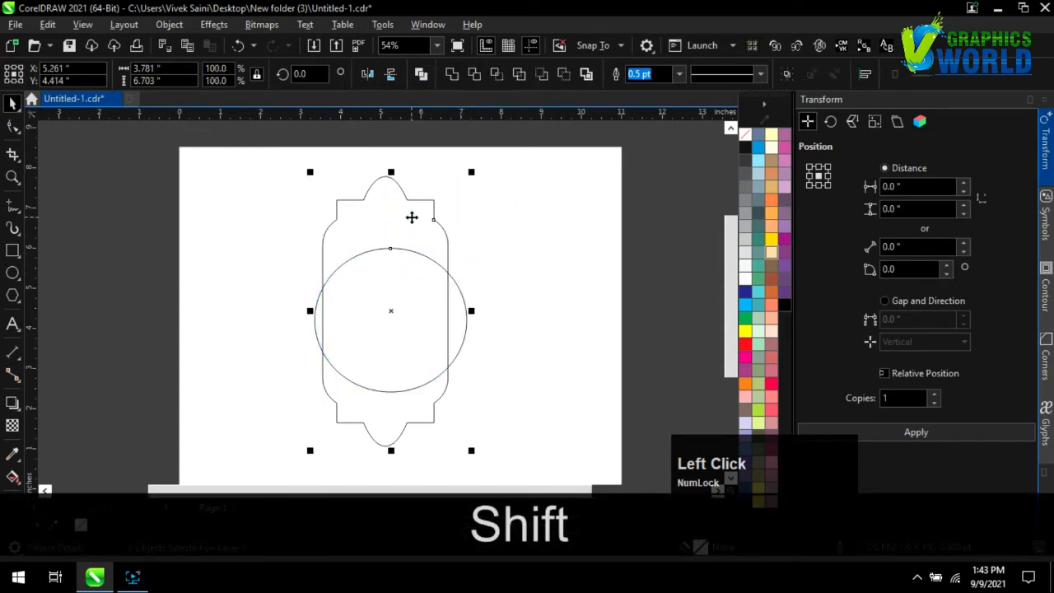
pyautogui.press('c')
pyautogui.press('e')
pyautogui.click(526, 284)
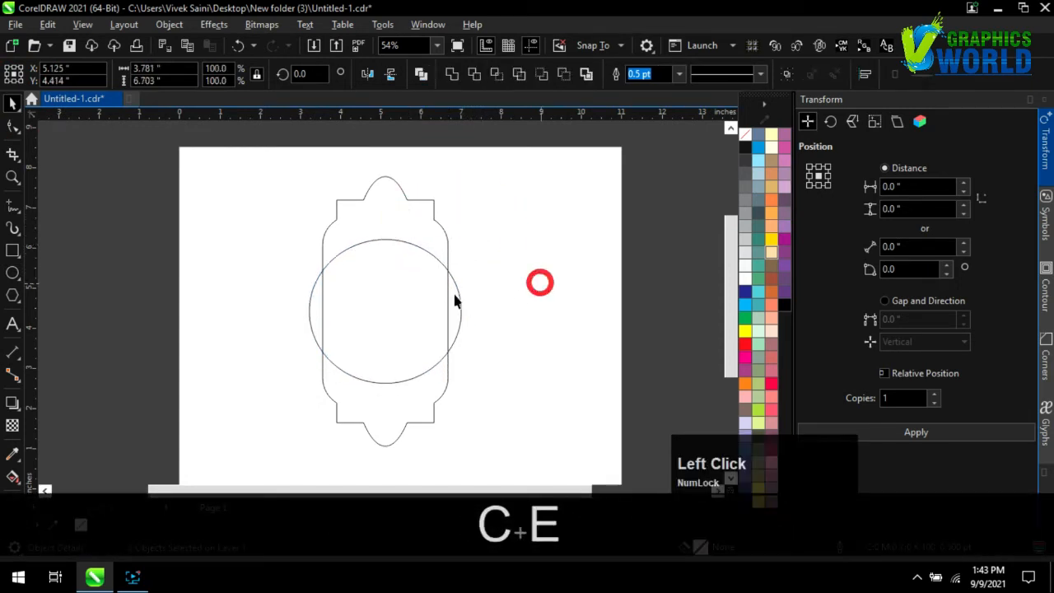
# - Weld the round ellipse to the frame outline so the frame bulges at both sides
pyautogui.click(390, 298)
pyautogui.keyDown('shift'); pyautogui.click(382, 198); pyautogui.keyUp('shift')
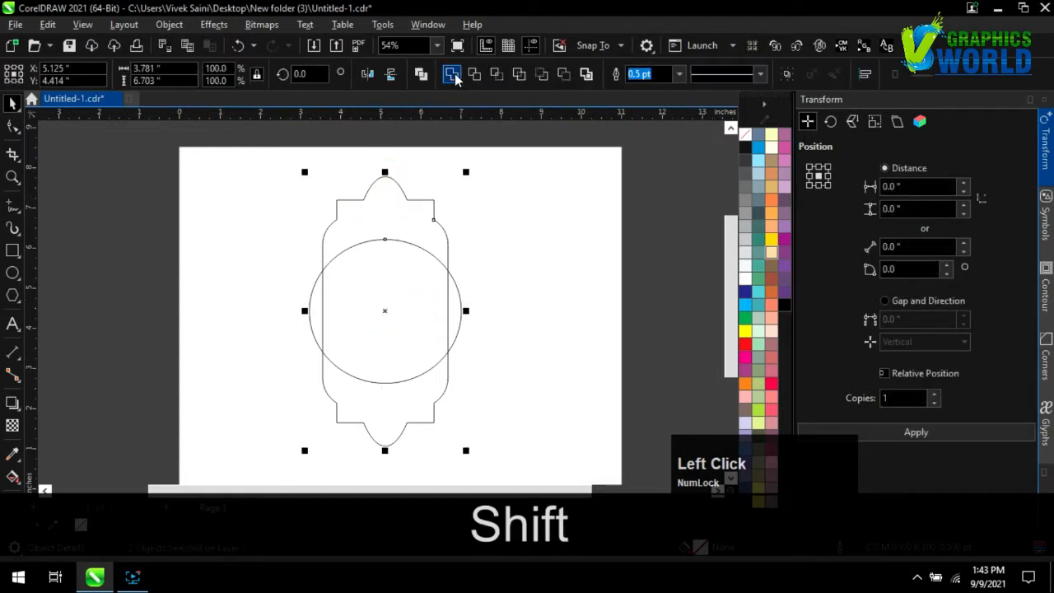
pyautogui.click(542, 255)
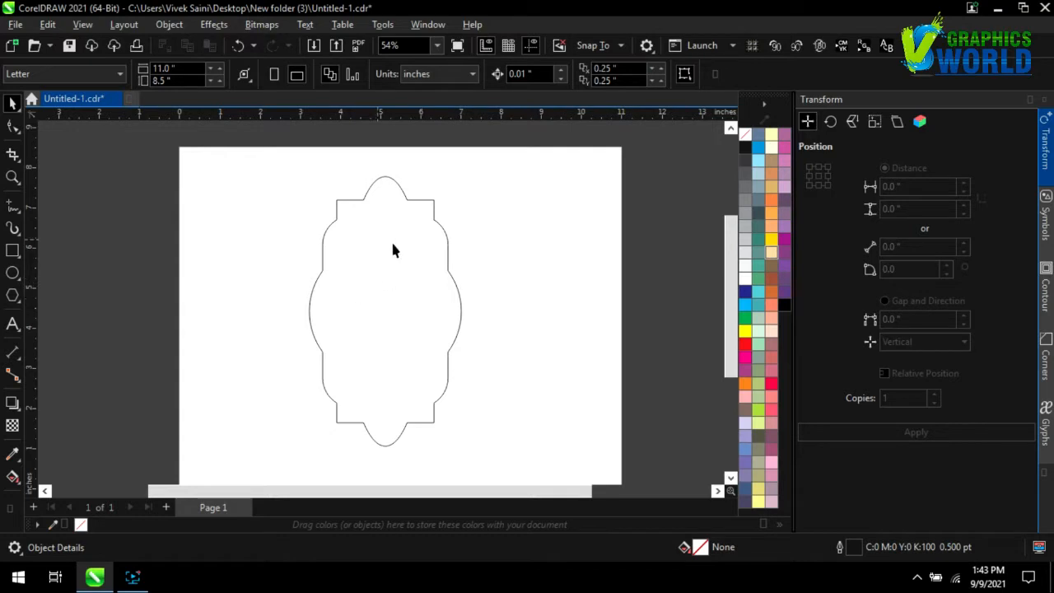
# - Apply a one-step inside contour with a 0.1 inch offset to the welded frame
pyautogui.click(394, 317)
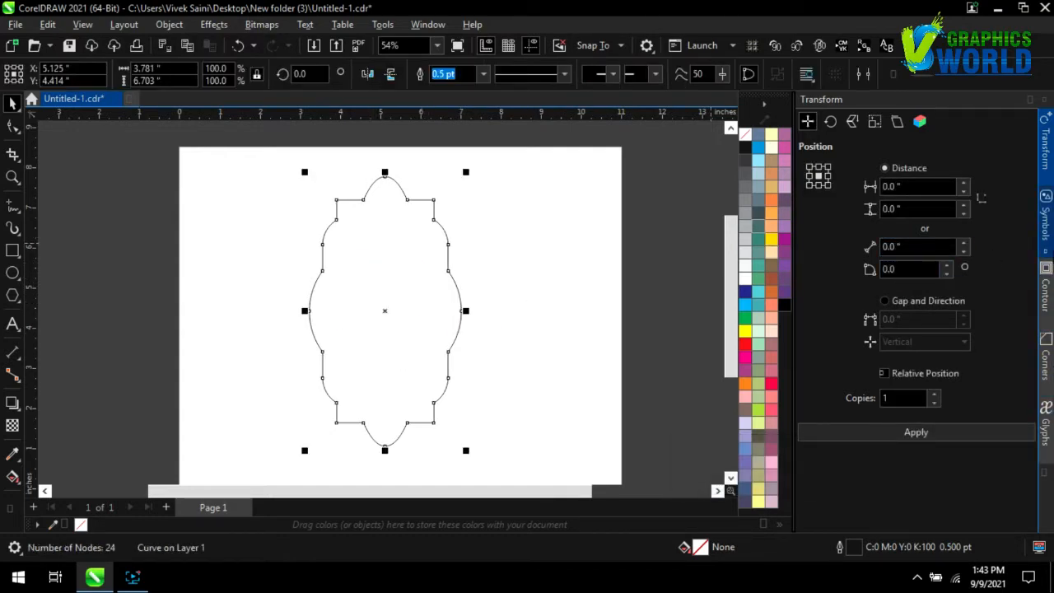
pyautogui.click(1049, 293)
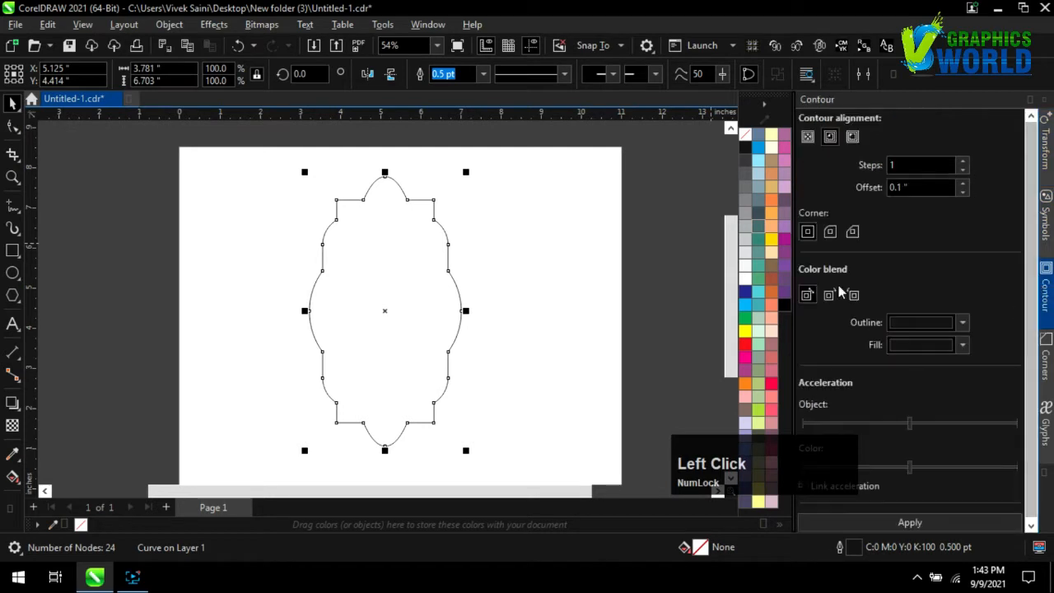
pyautogui.click(908, 523)
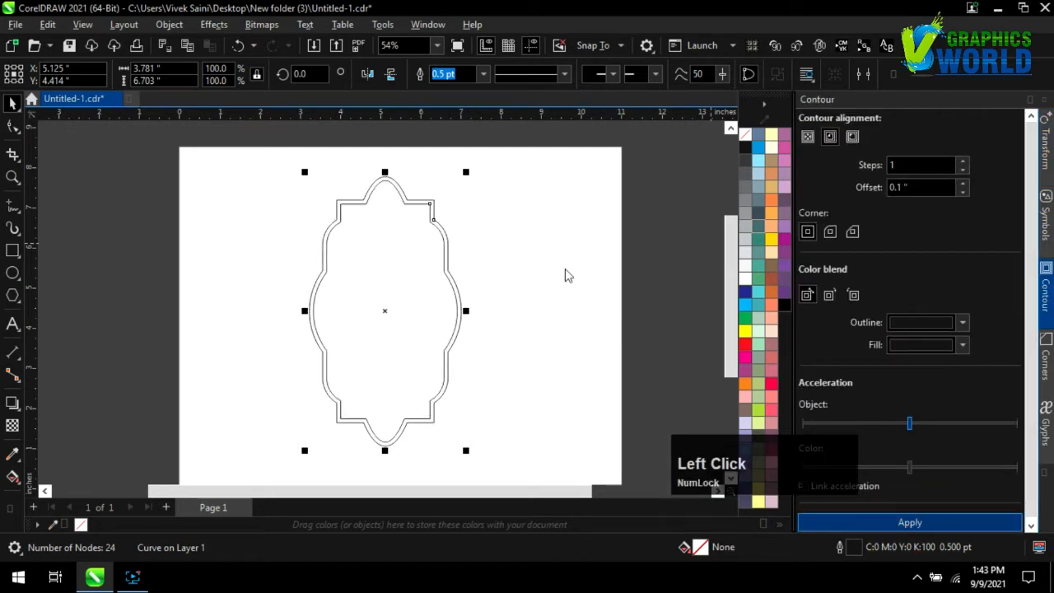
# - Break the contour apart so the inner and outer frame outlines are separate curves
pyautogui.click(387, 296)
pyautogui.rightClick(381, 285)
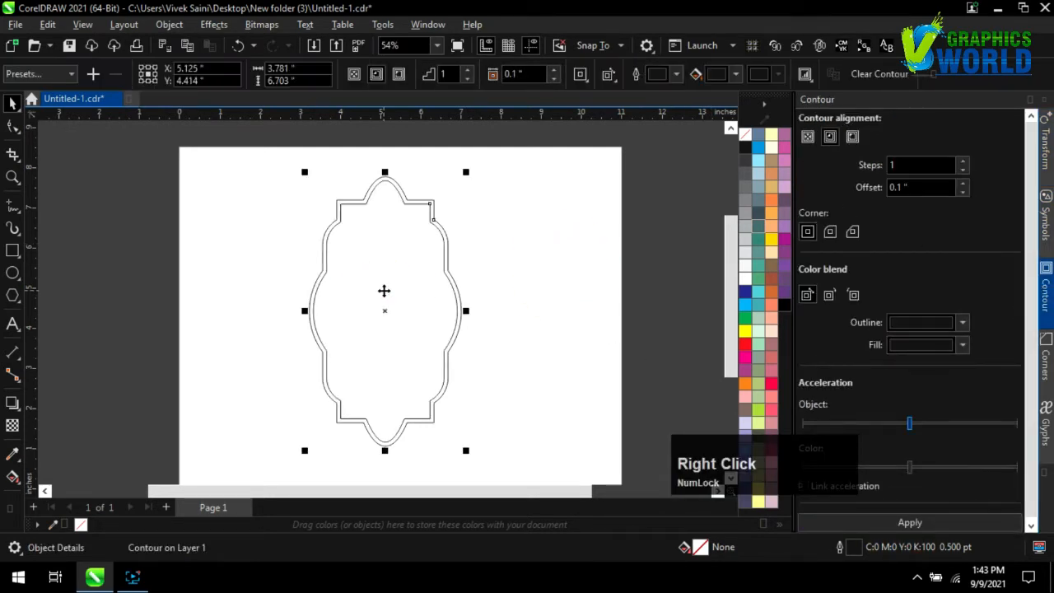
pyautogui.click(428, 299)
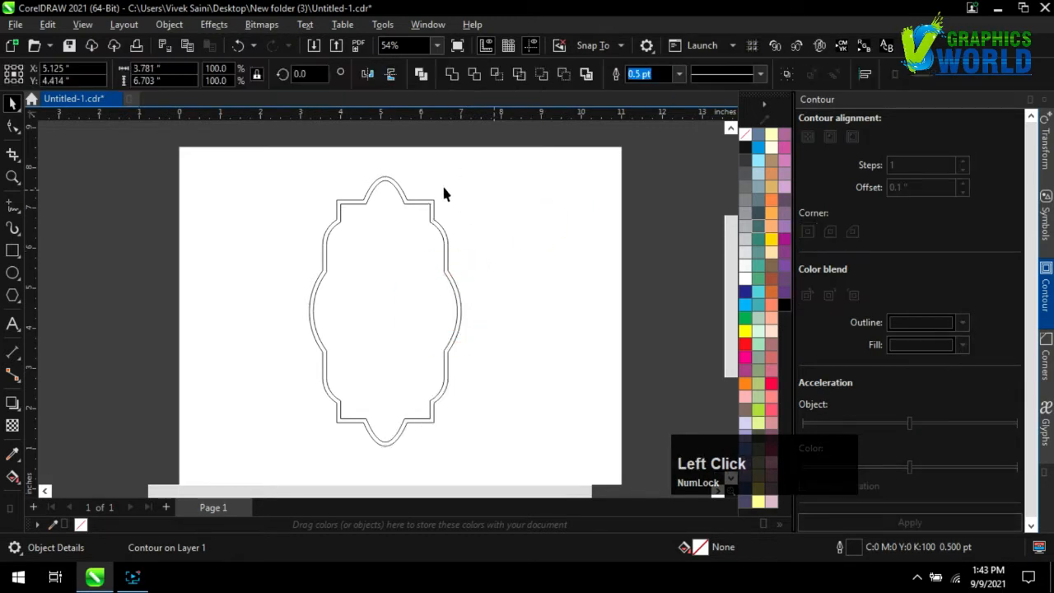
pyautogui.scroll(3, 395, 183)
pyautogui.click(400, 193)
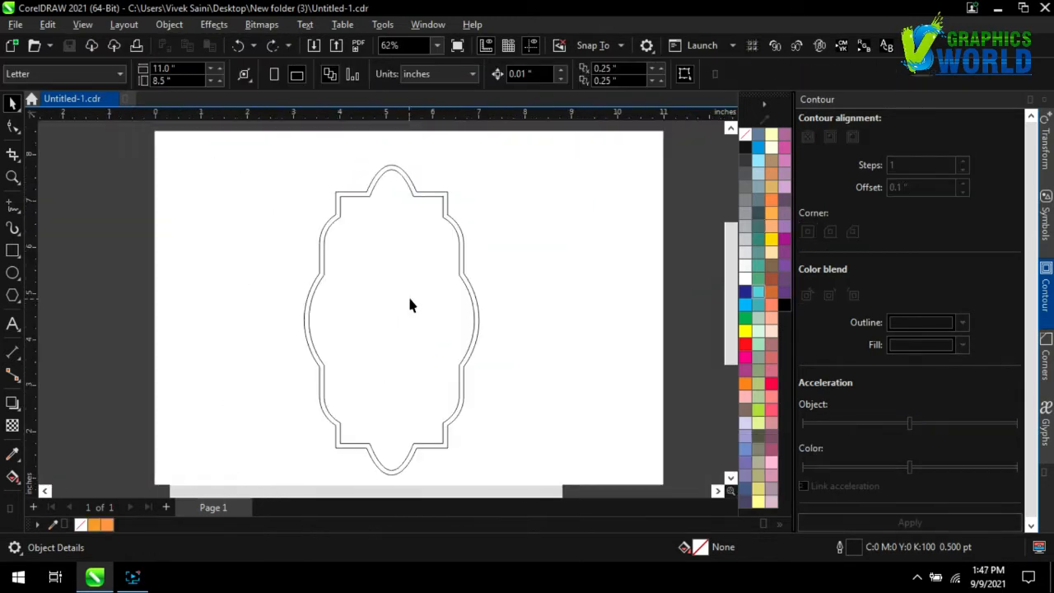
# - Fill the outer frame curve with a gold fountain fill preset using the Interactive Fill tool
pyautogui.click(448, 206)
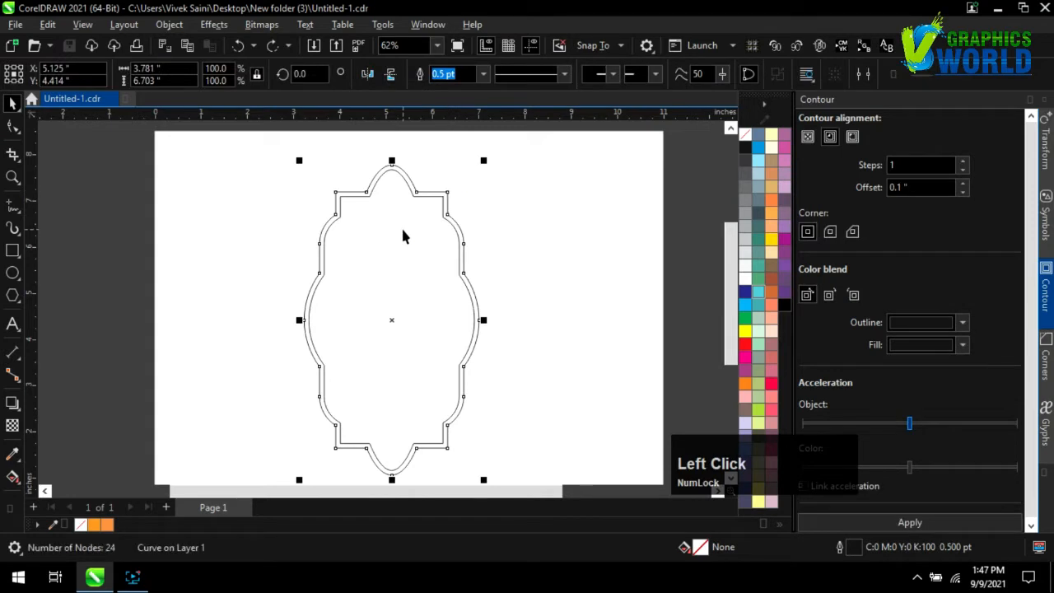
pyautogui.press('g')
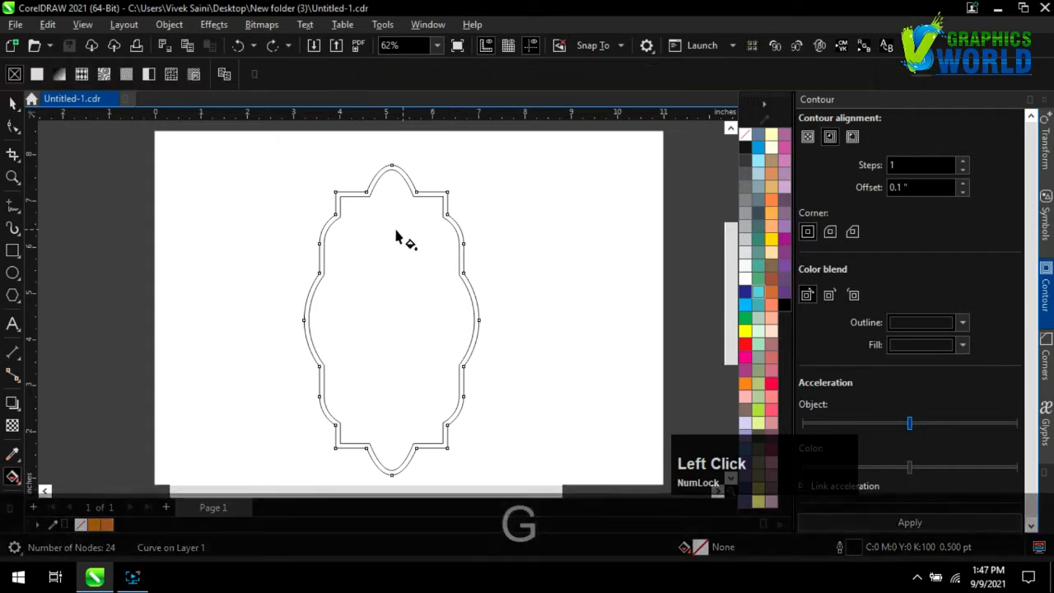
pyautogui.click(63, 74)
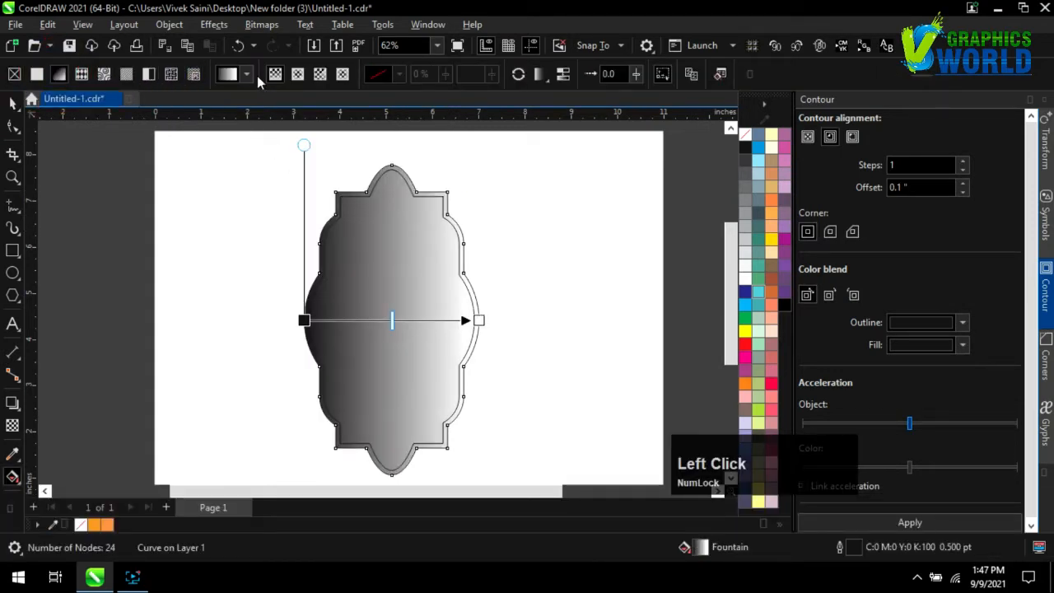
pyautogui.click(246, 75)
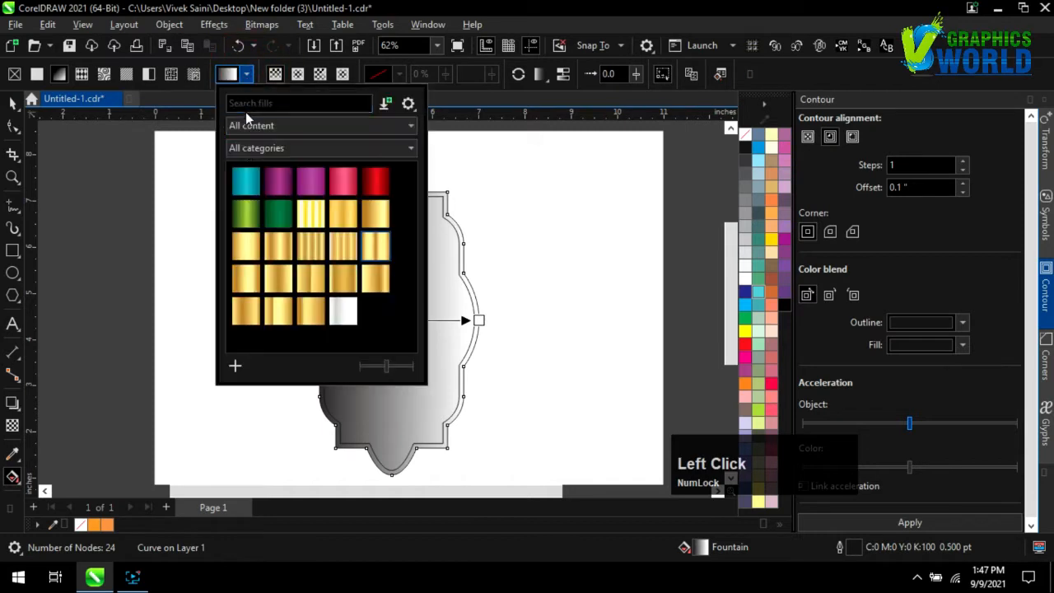
pyautogui.click(380, 251)
pyautogui.click(673, 283)
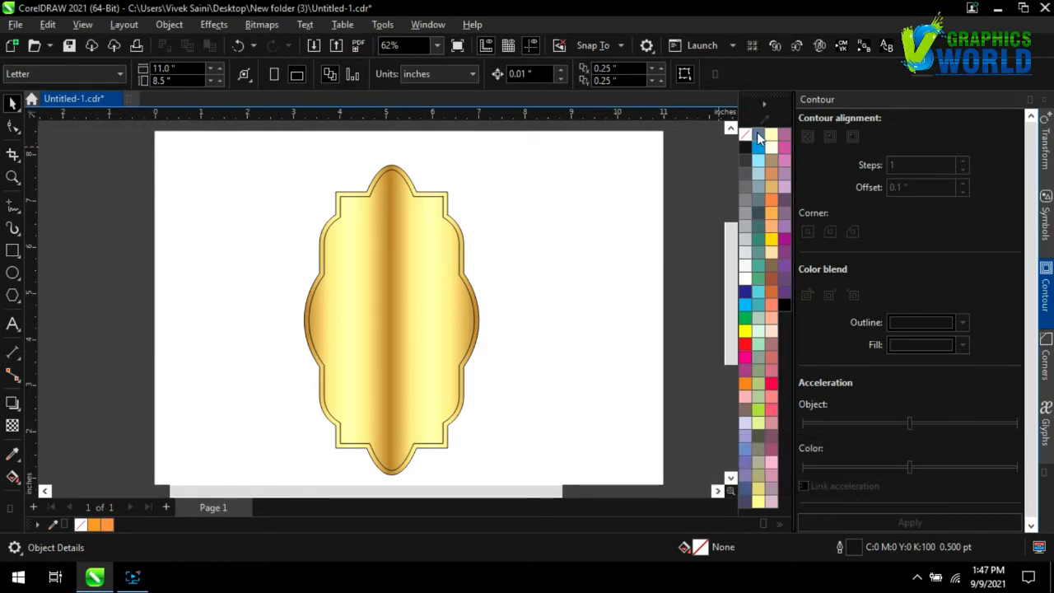
# - Duplicate the inner frame curve in place by applying a position transform with zero distance and 1 copy
pyautogui.scroll(-1, 483, 357)
pyautogui.click(410, 297)
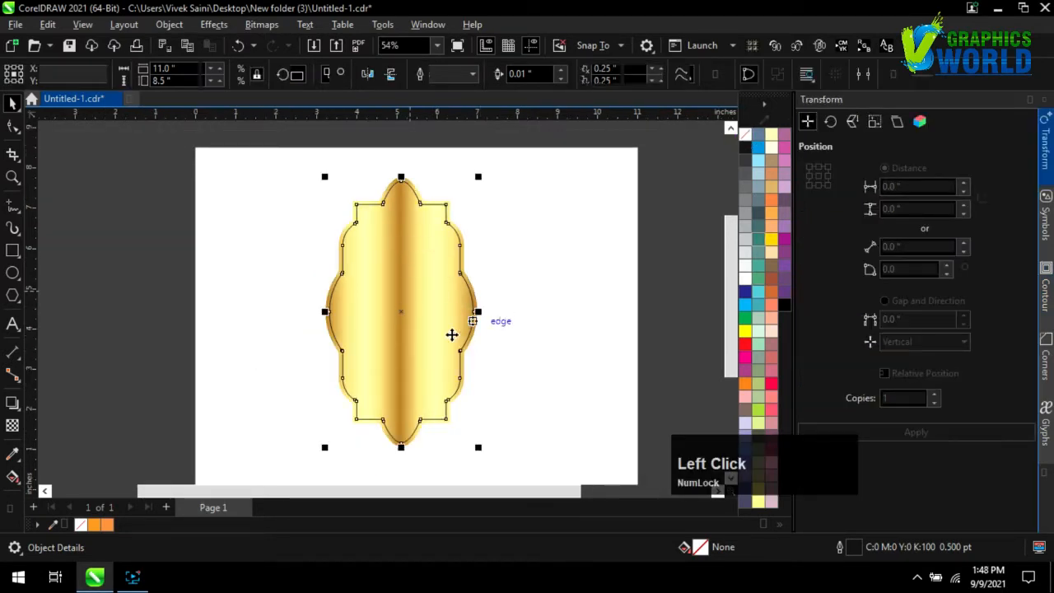
pyautogui.click(915, 434)
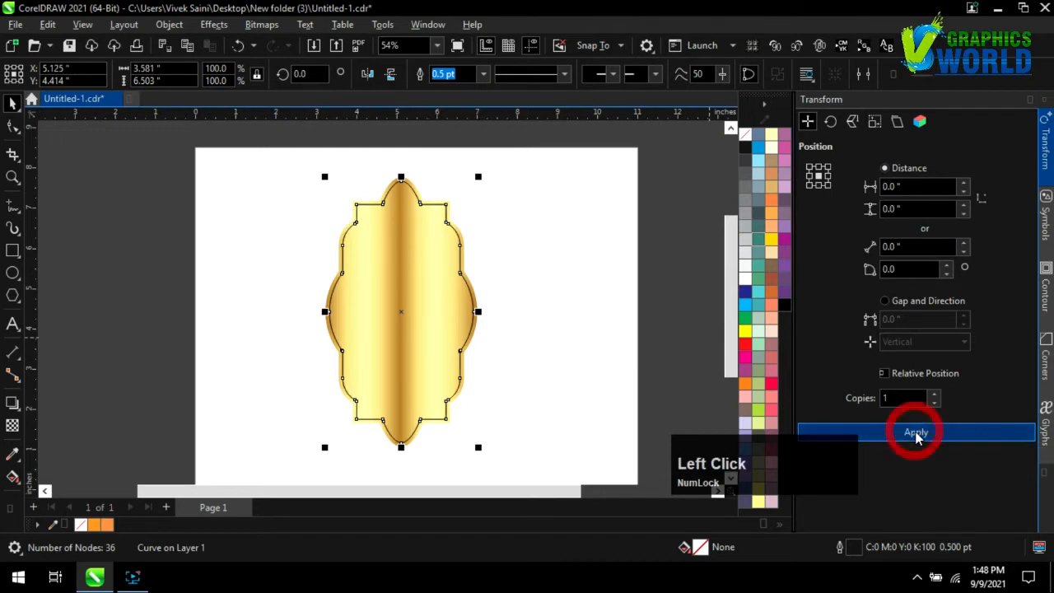
# - Draw a rectangle about 7.9 by 4.7 inches covering the upper part of the gold frame
pyautogui.click(12, 254)
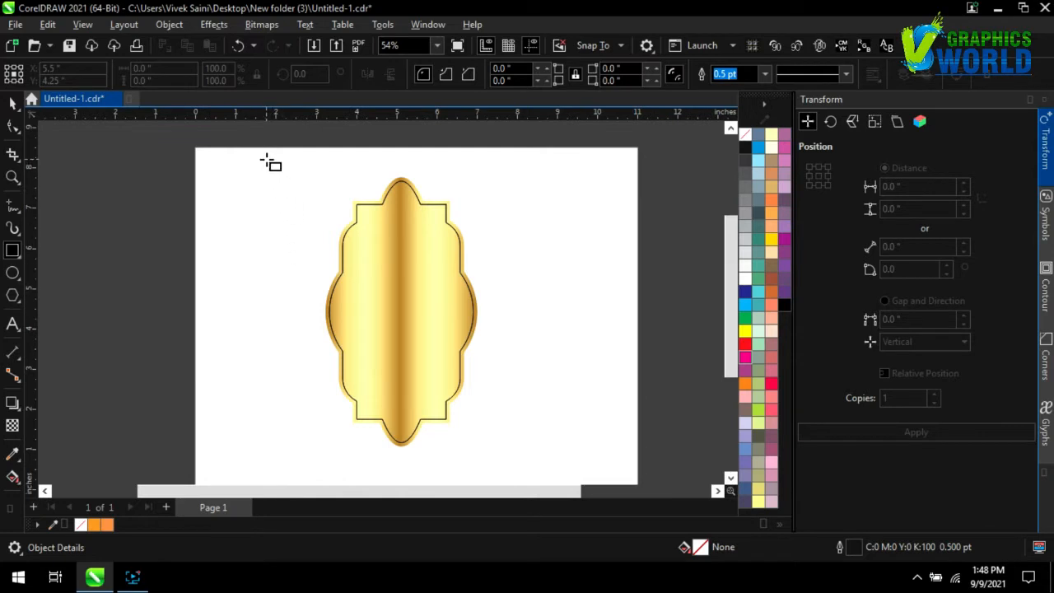
pyautogui.moveTo(266, 159); pyautogui.dragTo(582, 349)
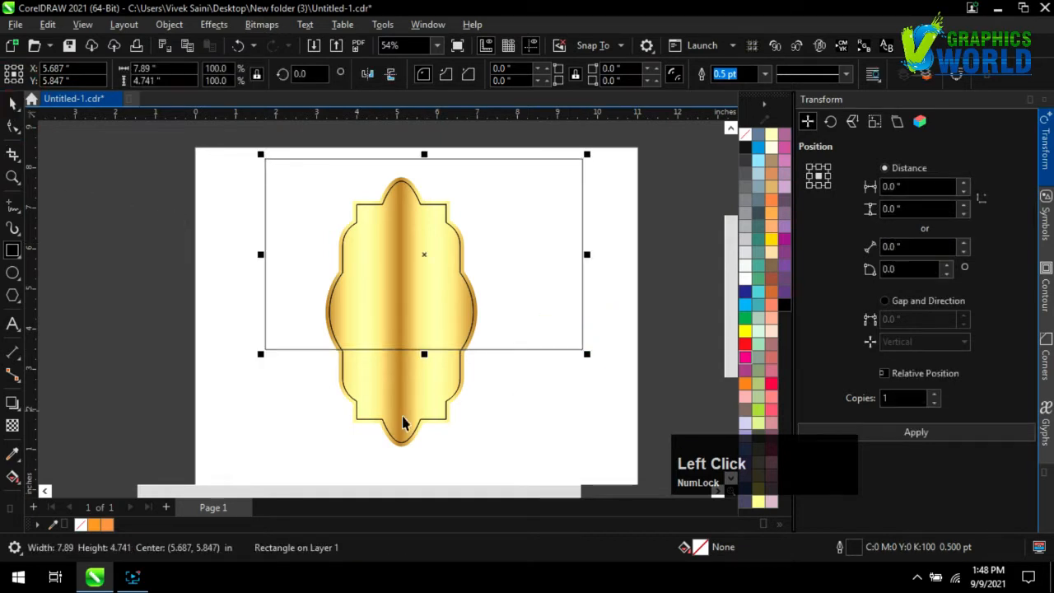
# - Trim the duplicated inner frame curve with the rectangle so only its lower part remains, and delete the rectangle
pyautogui.keyDown('shift'); pyautogui.click(414, 409); pyautogui.keyUp('shift')
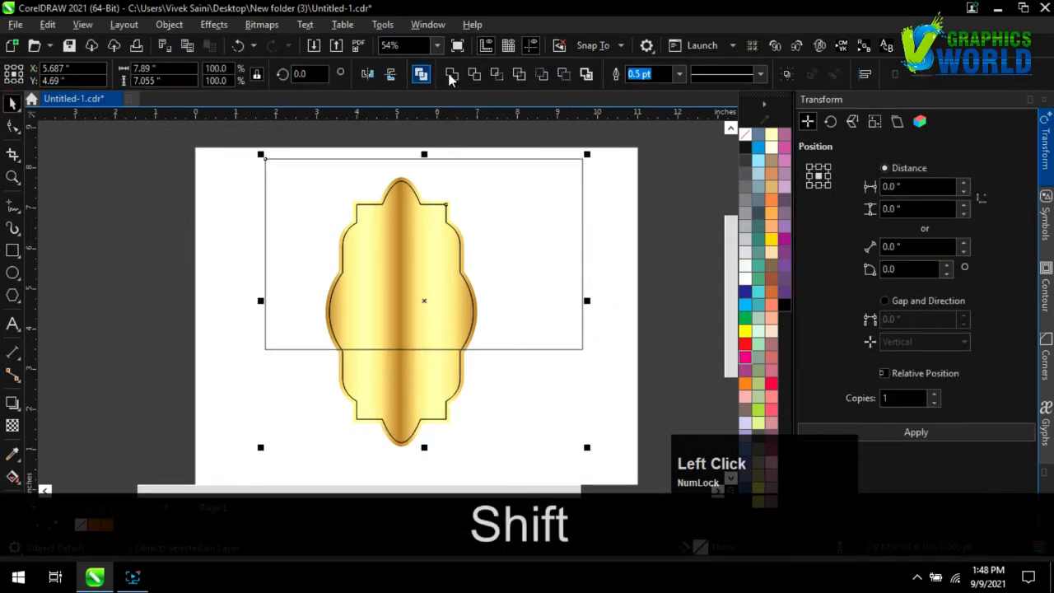
pyautogui.click(476, 76)
pyautogui.click(540, 282)
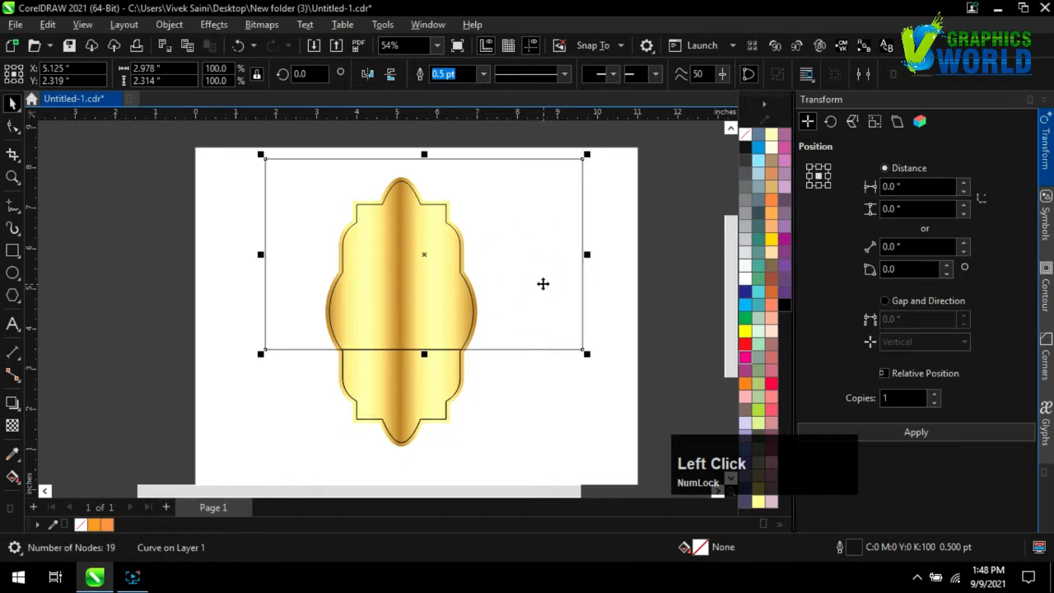
pyautogui.press('Delete')
pyautogui.scroll(1, 472, 378)
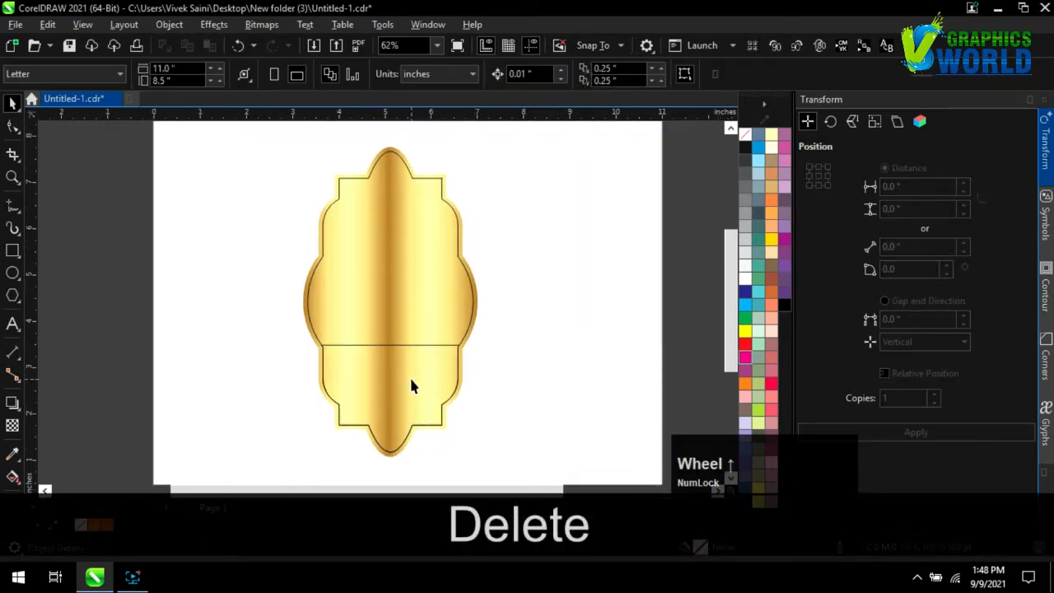
# - Fill the trimmed lower section of the frame with white and remove its outline
pyautogui.click(409, 380)
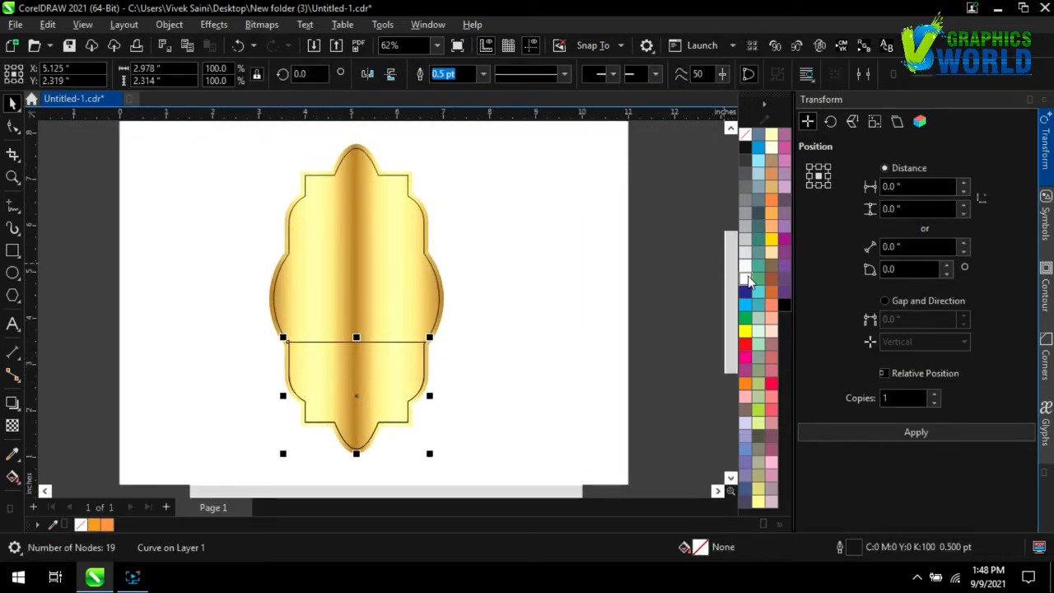
pyautogui.click(745, 279)
pyautogui.rightClick(746, 134)
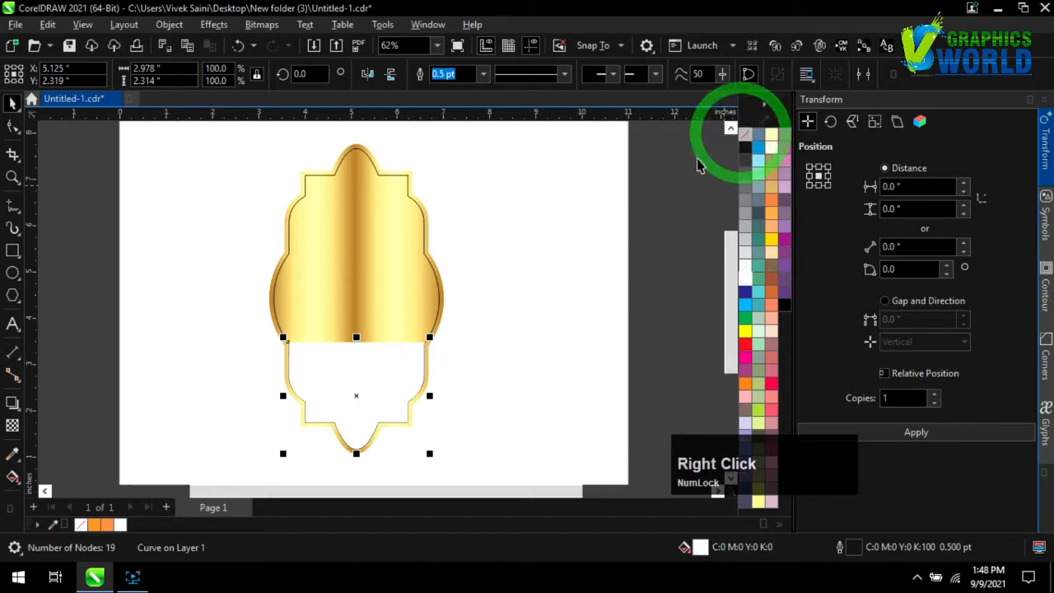
pyautogui.click(577, 248)
# - Apply a horizontal linear fountain fill across the inner frame curve and color its nodes in green shades
pyautogui.press('g')
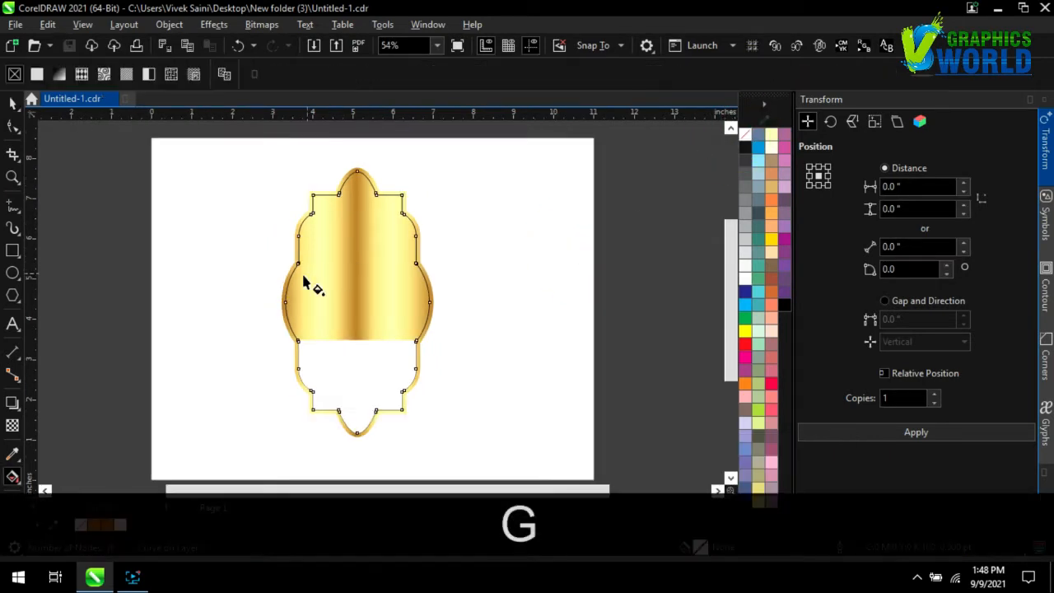
pyautogui.moveTo(300, 274); pyautogui.dragTo(422, 275)
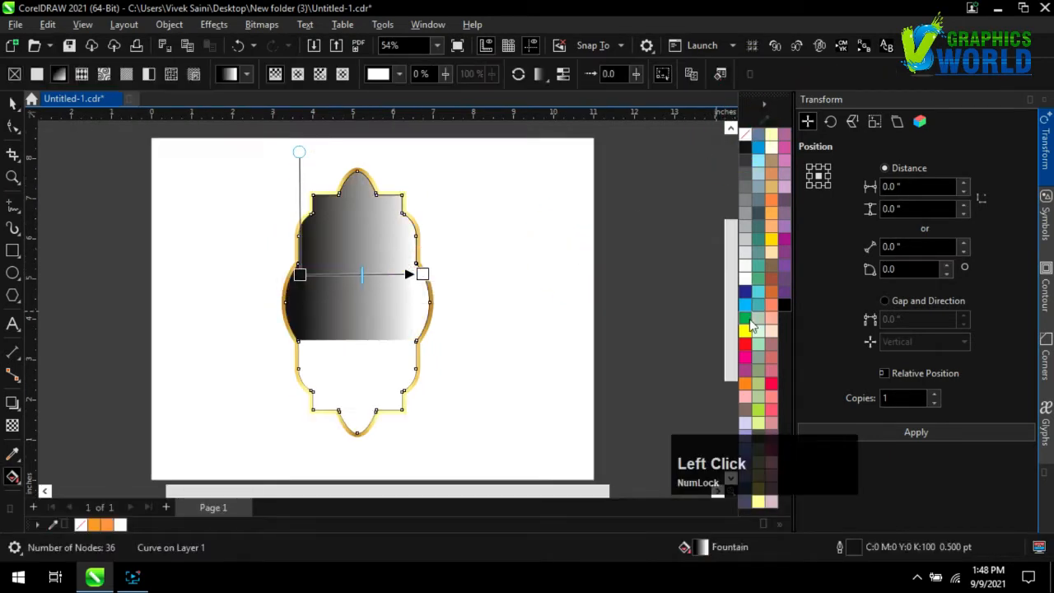
pyautogui.click(748, 320)
pyautogui.moveTo(823, 356); pyautogui.dragTo(512, 313)
pyautogui.click(746, 318)
pyautogui.moveTo(354, 281); pyautogui.dragTo(422, 274)
pyautogui.click(745, 319)
pyautogui.moveTo(386, 274); pyautogui.dragTo(396, 274)
pyautogui.moveTo(328, 274); pyautogui.dragTo(379, 279)
pyautogui.click(745, 319)
pyautogui.click(342, 275)
# - Adjust and add fountain fill nodes to form alternating dark and bright green vertical bands across the inner frame
pyautogui.scroll(1, 345, 280)
pyautogui.scroll(1, 346, 280)
pyautogui.moveTo(339, 279); pyautogui.dragTo(348, 279)
pyautogui.moveTo(433, 279); pyautogui.dragTo(449, 278)
pyautogui.moveTo(300, 278); pyautogui.dragTo(324, 278)
pyautogui.click(346, 295)
pyautogui.click(378, 280)
pyautogui.moveTo(386, 298)
pyautogui.mouseDown()
pyautogui.moveTo(400, 303)
pyautogui.moveTo(397, 280)
pyautogui.mouseUp()
pyautogui.moveTo(749, 320); pyautogui.dragTo(334, 313)
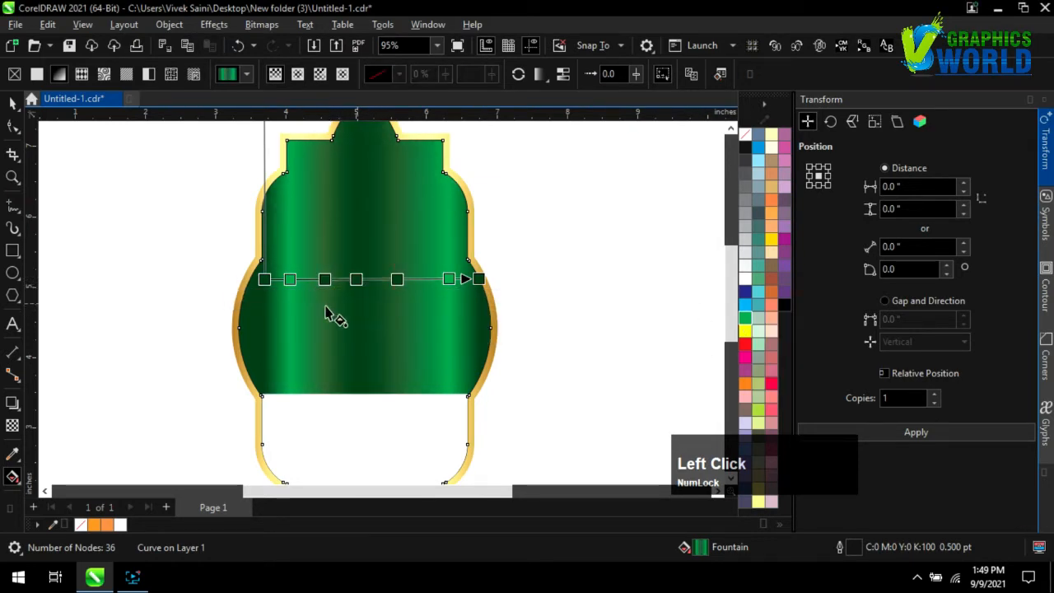
pyautogui.scroll(-2, 428, 313)
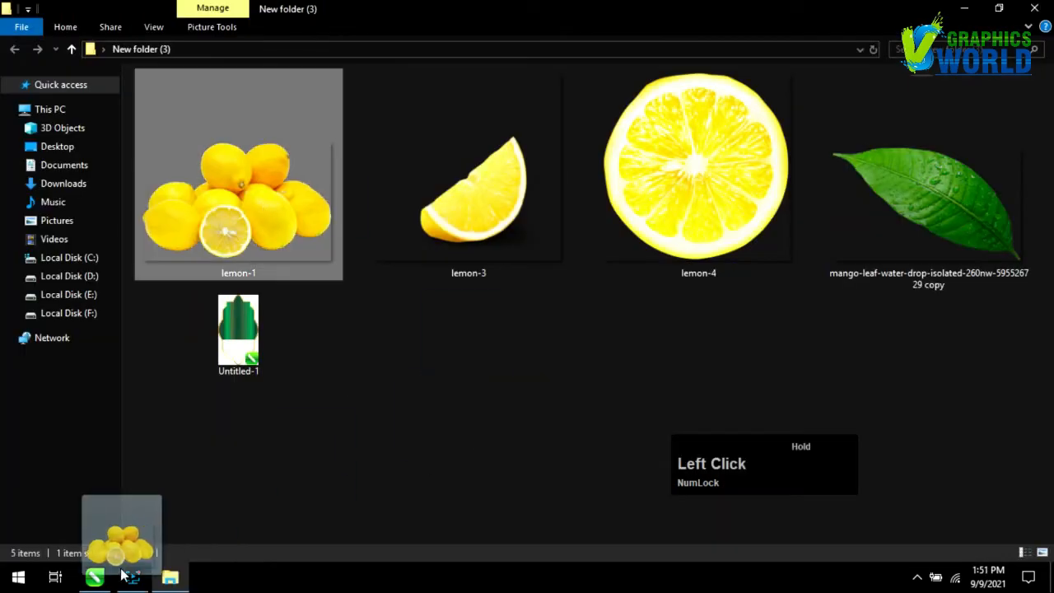
# - Import the lemon-1 picture from the image folder and scale it to about 4.26 inches wide over the frame
pyautogui.moveTo(122, 574); pyautogui.dragTo(465, 442)
pyautogui.scroll(2, 379, 374)
pyautogui.moveTo(357, 329)
pyautogui.mouseDown()
pyautogui.moveTo(341, 305)
pyautogui.moveTo(344, 315)
pyautogui.mouseUp()
pyautogui.scroll(-2, 476, 344)
pyautogui.moveTo(476, 344); pyautogui.dragTo(456, 330)
# - Rotate the other copy of the lemon picture, mirror it horizontally and position it over the frame's middle
pyautogui.click(398, 341)
pyautogui.moveTo(433, 402); pyautogui.dragTo(454, 394)
pyautogui.click(368, 75)
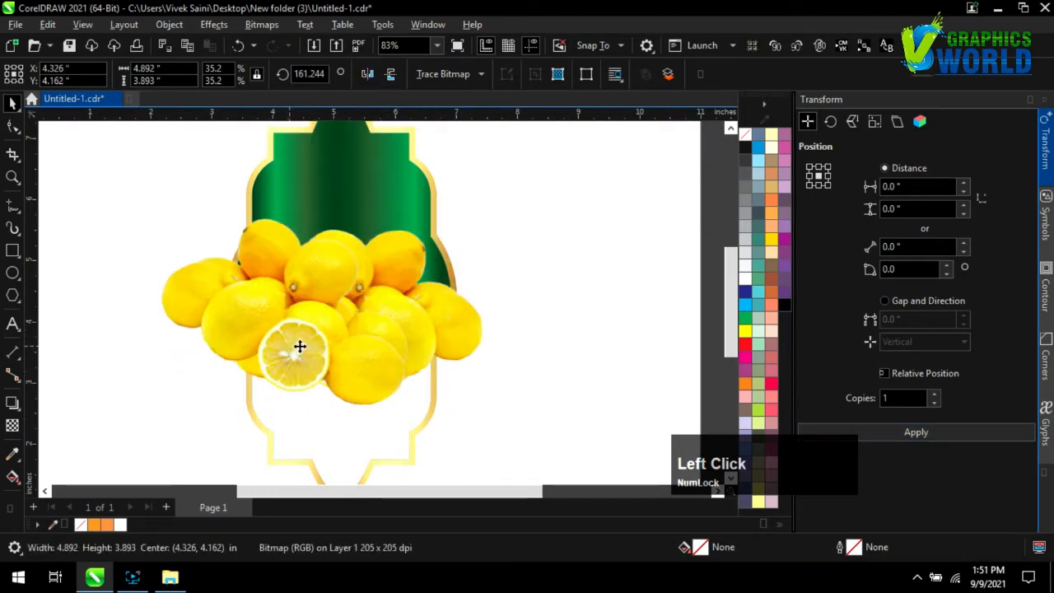
pyautogui.moveTo(299, 347); pyautogui.dragTo(305, 346)
# - Bring the unrotated lemon picture to the front and shift both lemon pictures so they overlap as one pile
pyautogui.click(464, 331)
pyautogui.click(169, 24)
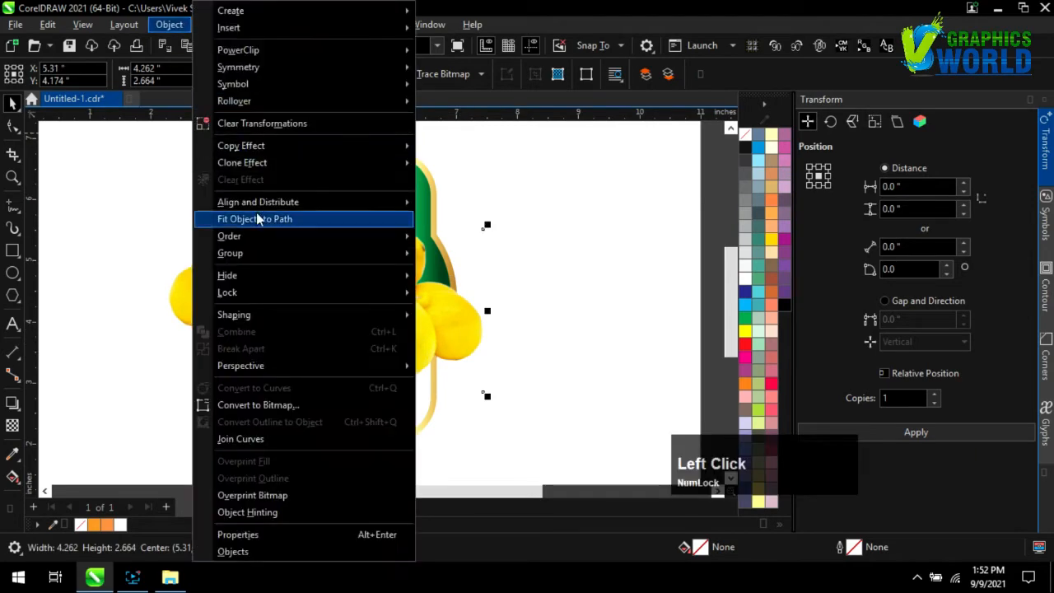
pyautogui.click(477, 277)
pyautogui.moveTo(387, 305); pyautogui.dragTo(402, 305)
pyautogui.click(209, 282)
pyautogui.moveTo(207, 281); pyautogui.dragTo(220, 278)
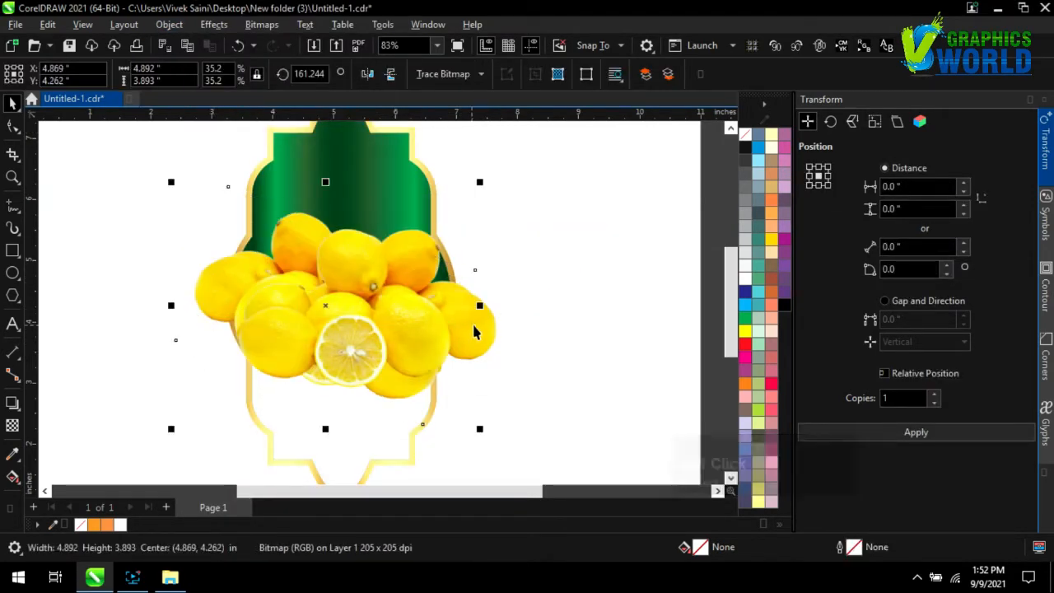
# - Rotate the two lemon pictures together and reposition them across the bottom of the green section
pyautogui.keyDown('shift'); pyautogui.click(470, 330); pyautogui.keyUp('shift')
pyautogui.click(470, 330)
pyautogui.click(481, 401)
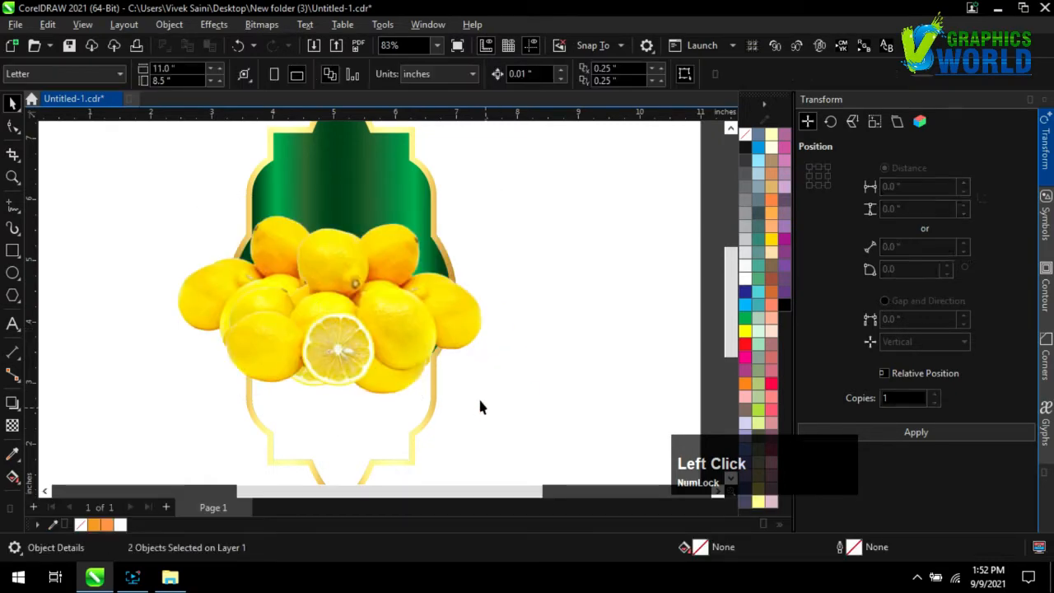
pyautogui.click(457, 327)
pyautogui.keyDown('shift'); pyautogui.click(299, 318); pyautogui.keyUp('shift')
pyautogui.click(298, 317)
pyautogui.moveTo(494, 424); pyautogui.dragTo(507, 411)
pyautogui.moveTo(403, 331); pyautogui.dragTo(408, 333)
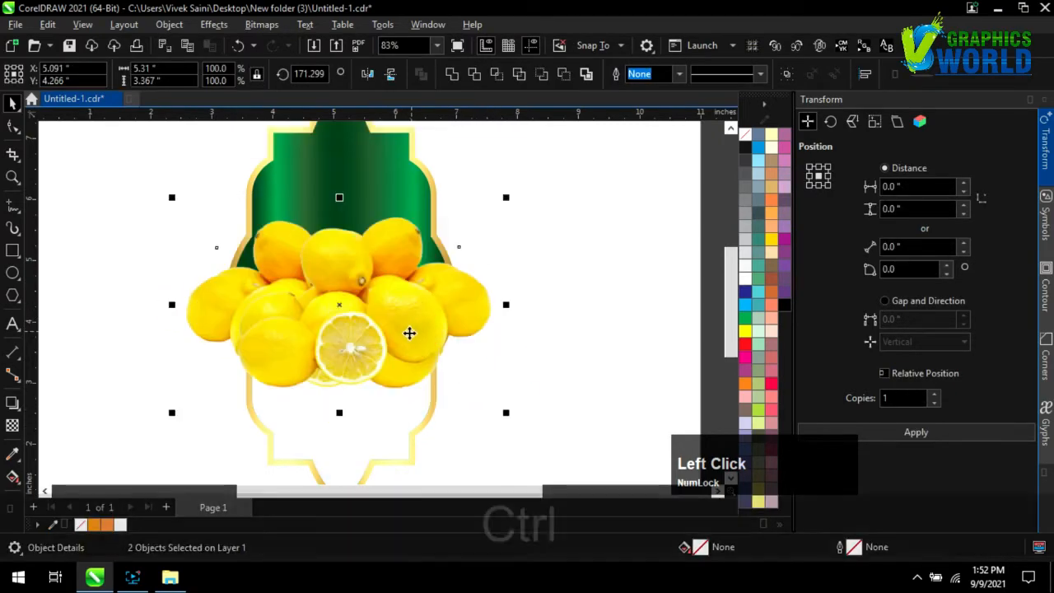
# - PowerClip the grouped lemon pictures inside the green inner frame curve and save the drawing
pyautogui.hotkey('ctrl', 'g')
pyautogui.rightClick(415, 341)
pyautogui.click(454, 290)
pyautogui.click(422, 211)
pyautogui.scroll(-1, 422, 212)
pyautogui.scroll(1, 415, 231)
pyautogui.click(566, 331)
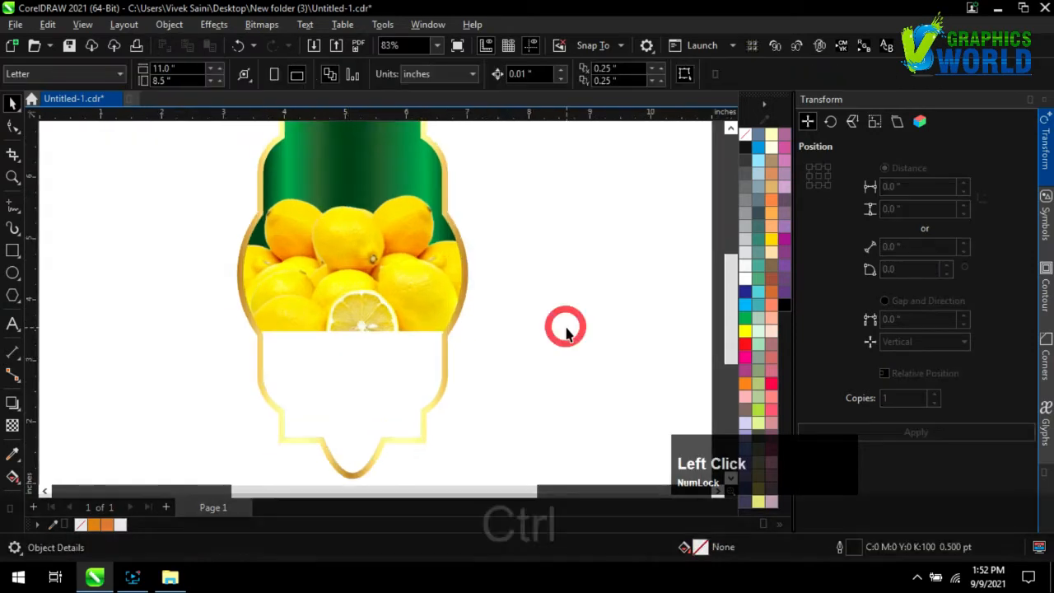
pyautogui.hotkey('ctrl', 's')
# - Import the lemon-3 and lemon-4 pictures from the image folder into the drawing
pyautogui.click(171, 576)
pyautogui.click(531, 375)
pyautogui.moveTo(689, 352); pyautogui.dragTo(514, 210)
pyautogui.moveTo(500, 203); pyautogui.dragTo(360, 268)
pyautogui.scroll(-6, 360, 268)
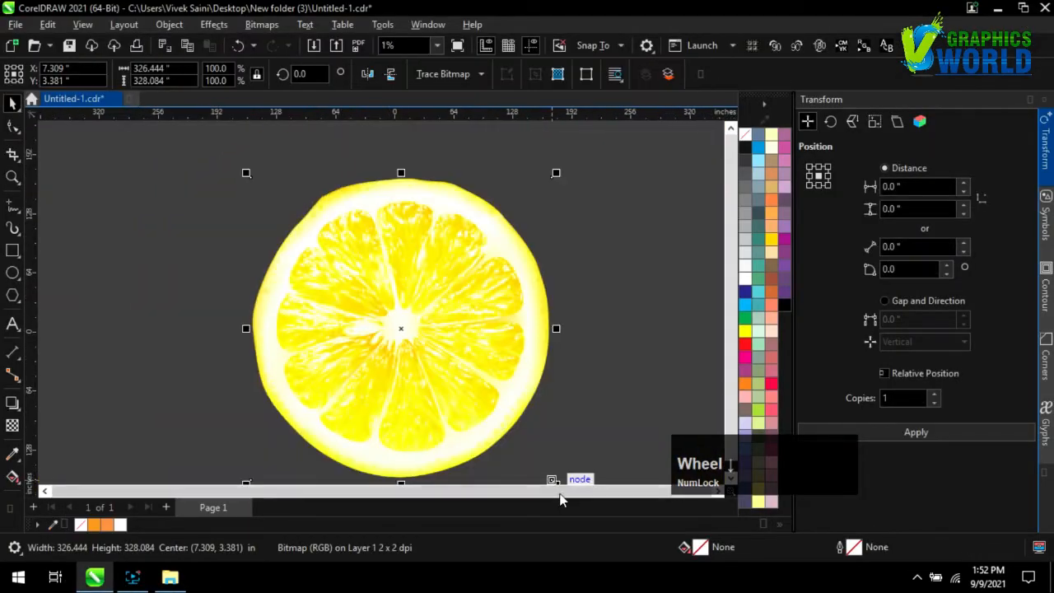
# - Scale down the imported lemon pictures, making the round slice about 2.16 inches wide, and place them beside the frame
pyautogui.moveTo(552, 481); pyautogui.dragTo(293, 219)
pyautogui.moveTo(273, 201); pyautogui.dragTo(358, 315)
pyautogui.scroll(1, 378, 338)
pyautogui.moveTo(348, 277); pyautogui.dragTo(346, 278)
pyautogui.moveTo(310, 266); pyautogui.dragTo(416, 316)
pyautogui.scroll(4, 405, 317)
pyautogui.moveTo(600, 336); pyautogui.dragTo(496, 288)
pyautogui.moveTo(618, 400); pyautogui.dragTo(476, 257)
pyautogui.scroll(3, 415, 225)
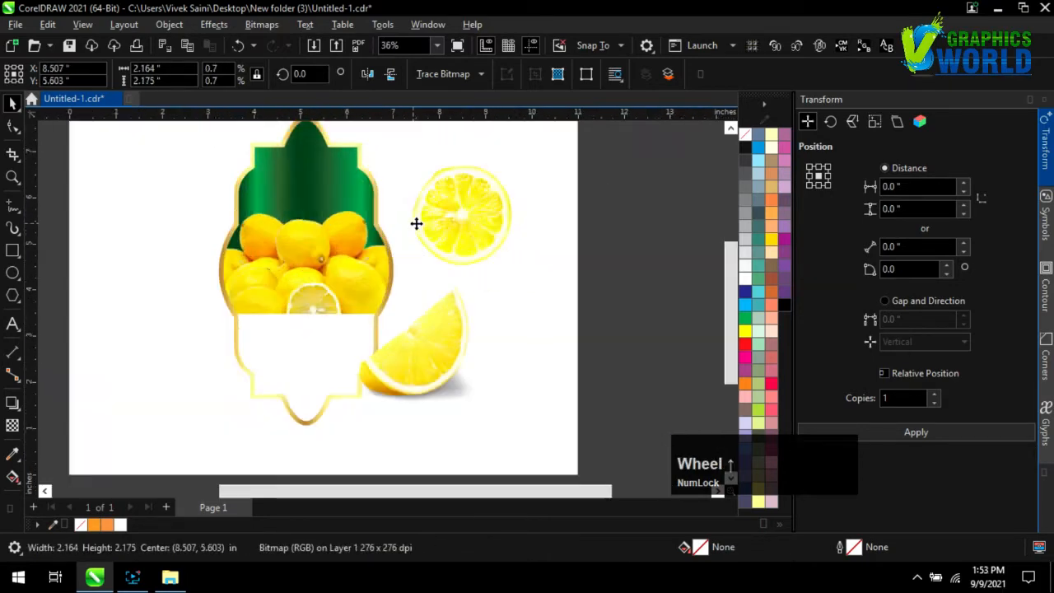
# - Scale the round lemon slice to about 1.65 inches wide and center it over the lower edge of the lemon pile
pyautogui.moveTo(490, 223); pyautogui.dragTo(279, 352)
pyautogui.moveTo(331, 413); pyautogui.dragTo(301, 383)
pyautogui.moveTo(242, 343); pyautogui.dragTo(263, 349)
pyautogui.scroll(-1, 276, 345)
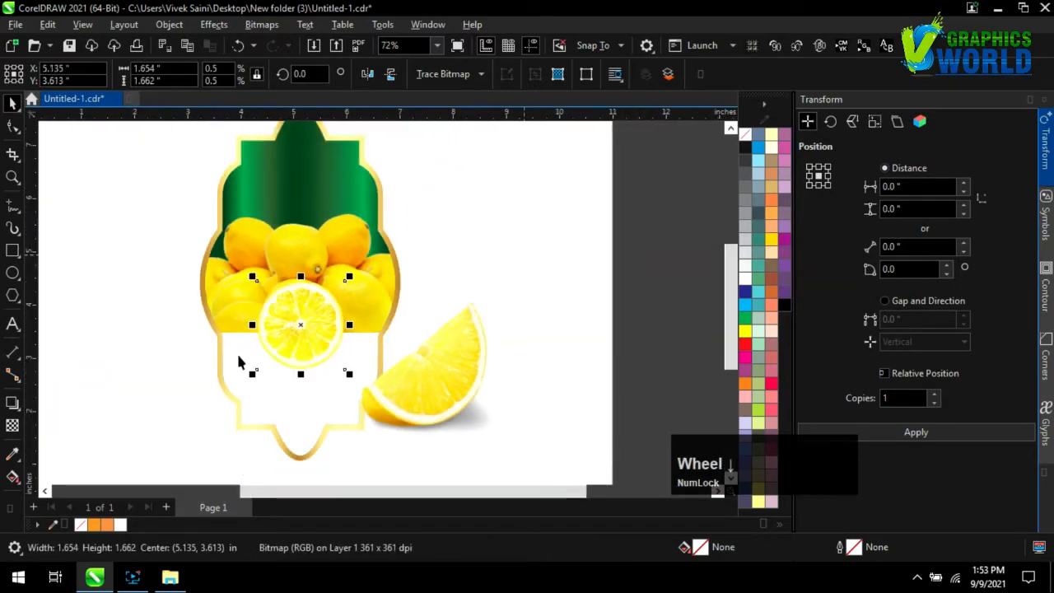
pyautogui.scroll(3, 241, 361)
pyautogui.moveTo(359, 290); pyautogui.dragTo(354, 276)
pyautogui.scroll(-1, 354, 275)
# - Scale the lemon wedge picture to about 1.99 inches wide and place it behind the round slice's lower left side
pyautogui.moveTo(563, 386); pyautogui.dragTo(470, 305)
pyautogui.moveTo(627, 392); pyautogui.dragTo(395, 161)
pyautogui.moveTo(336, 137); pyautogui.dragTo(319, 308)
pyautogui.moveTo(377, 217); pyautogui.dragTo(421, 173)
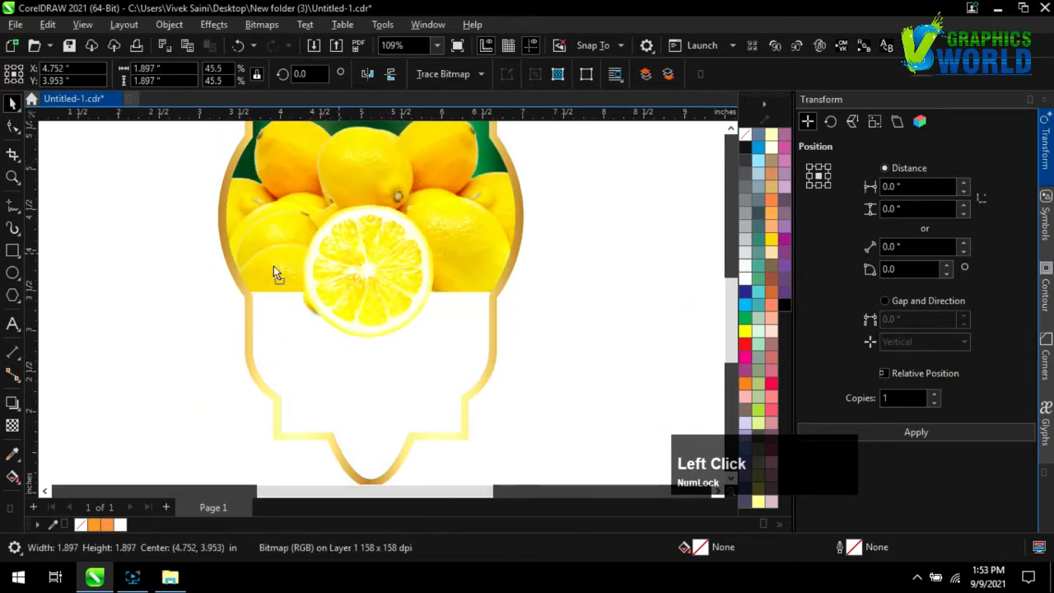
pyautogui.moveTo(277, 273); pyautogui.dragTo(303, 314)
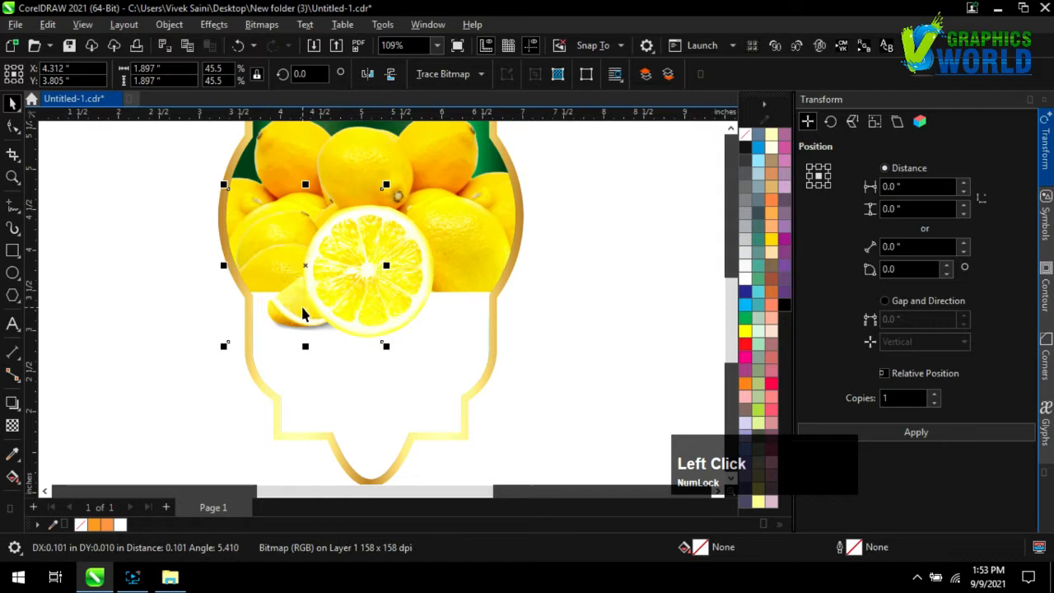
pyautogui.click(389, 324)
pyautogui.scroll(2, 380, 286)
pyautogui.moveTo(164, 375); pyautogui.dragTo(159, 384)
# - Reshape the wedge picture's boundary nodes to follow the frame's left edge and shift the wedge slightly upward
pyautogui.click(15, 128)
pyautogui.click(60, 127)
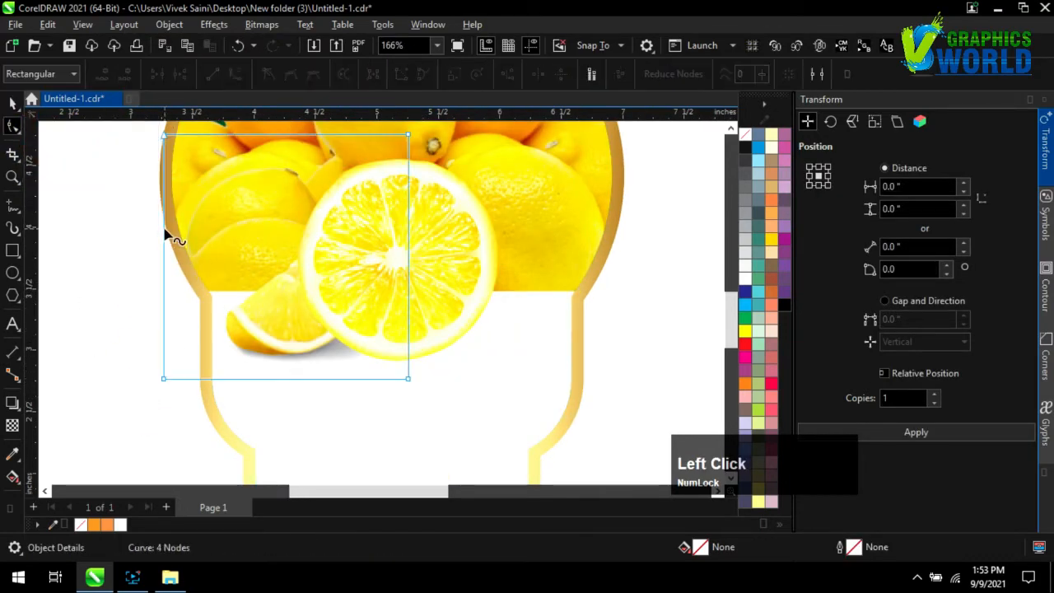
pyautogui.click(165, 379)
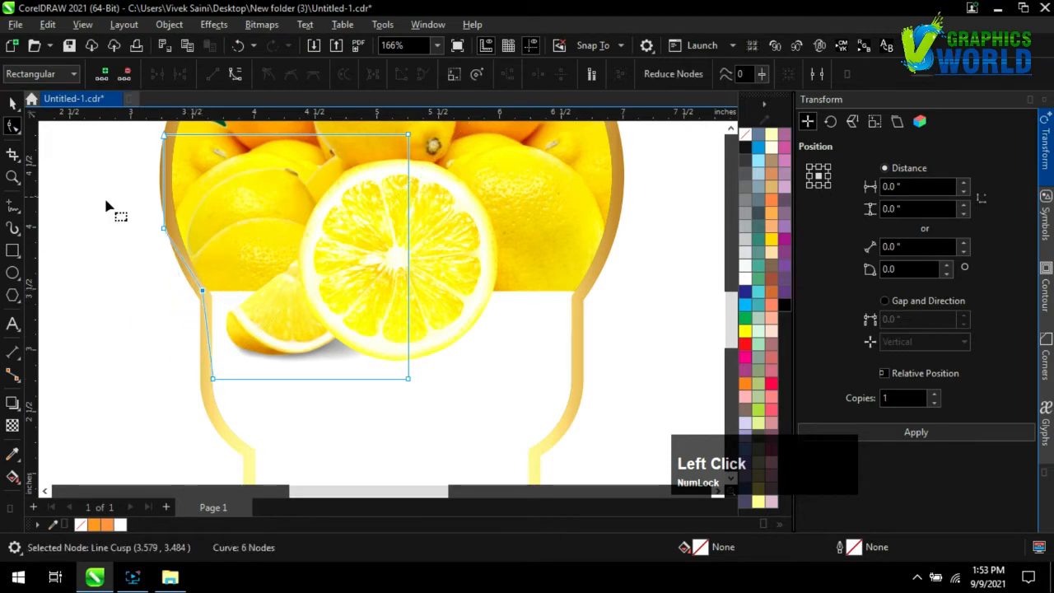
pyautogui.moveTo(169, 225); pyautogui.dragTo(171, 224)
pyautogui.press('space')
pyautogui.scroll(-7, 304, 366)
pyautogui.click(530, 331)
pyautogui.scroll(6, 306, 354)
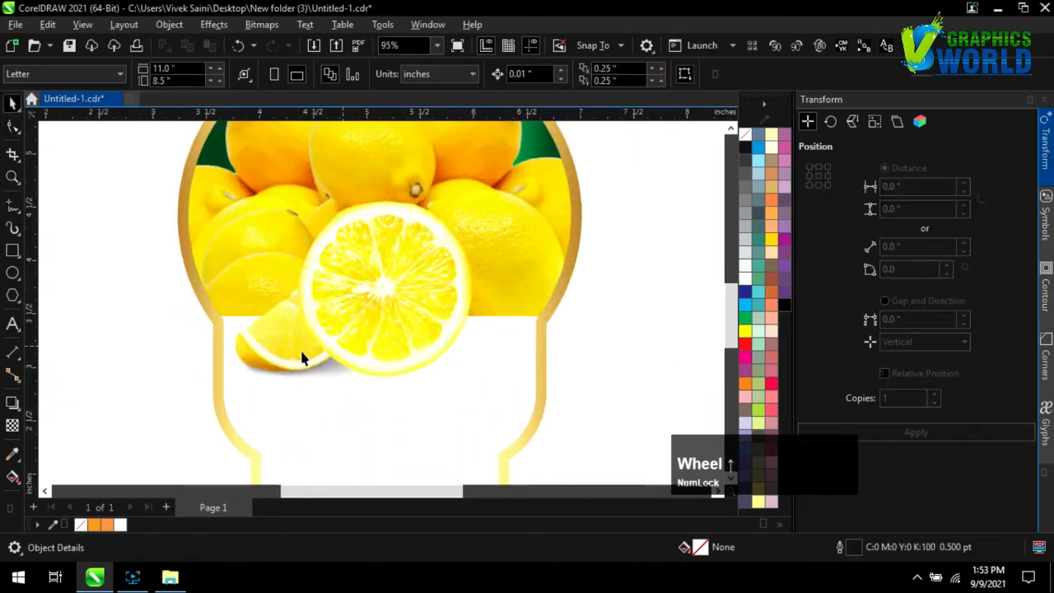
pyautogui.moveTo(276, 345); pyautogui.dragTo(277, 324)
pyautogui.scroll(-4, 289, 419)
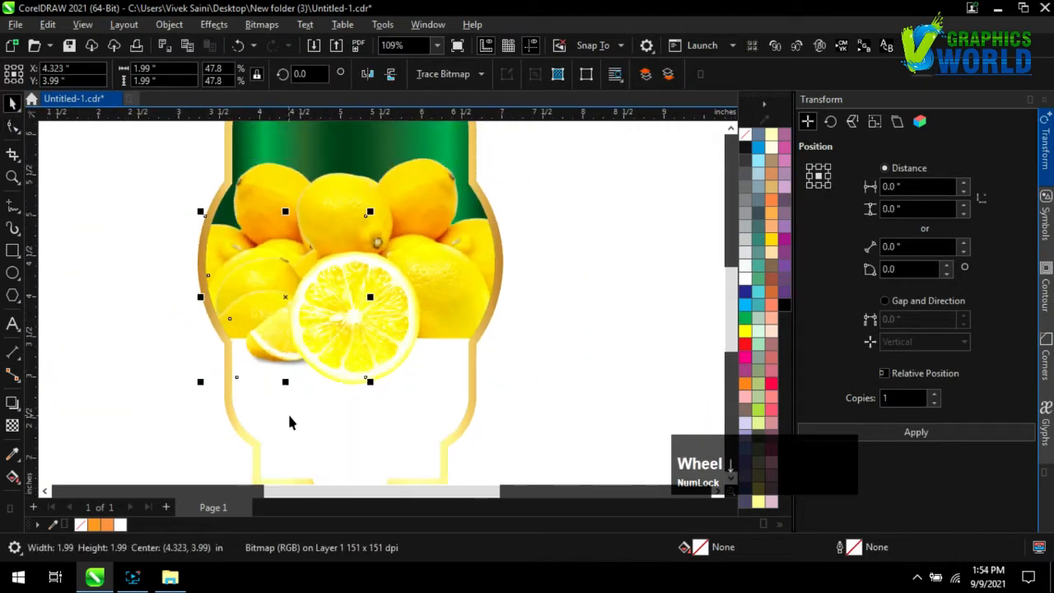
# - Import the mango leaf picture, scale it to about 0.85 inch wide and place it over the left lemons
pyautogui.click(175, 576)
pyautogui.moveTo(927, 172); pyautogui.dragTo(296, 317)
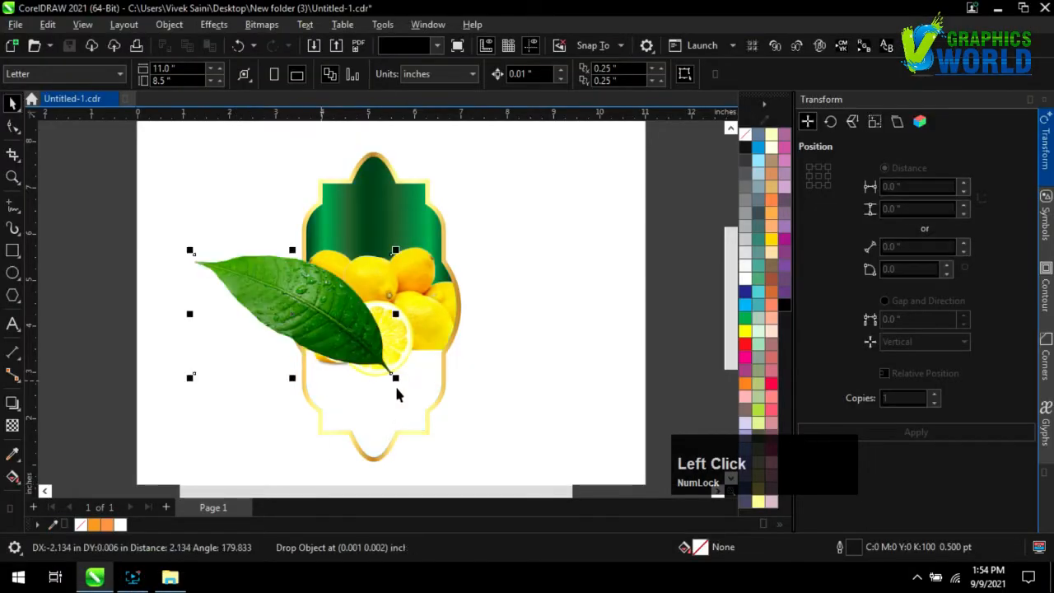
pyautogui.moveTo(395, 376); pyautogui.dragTo(331, 276)
pyautogui.scroll(4, 324, 289)
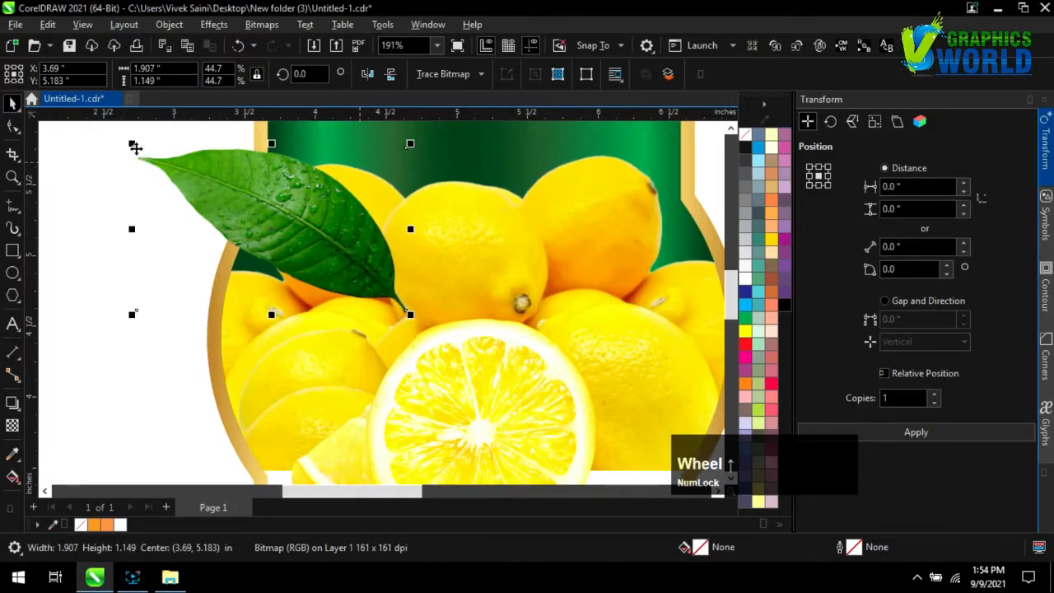
pyautogui.moveTo(134, 144); pyautogui.dragTo(284, 247)
pyautogui.moveTo(351, 263); pyautogui.dragTo(298, 290)
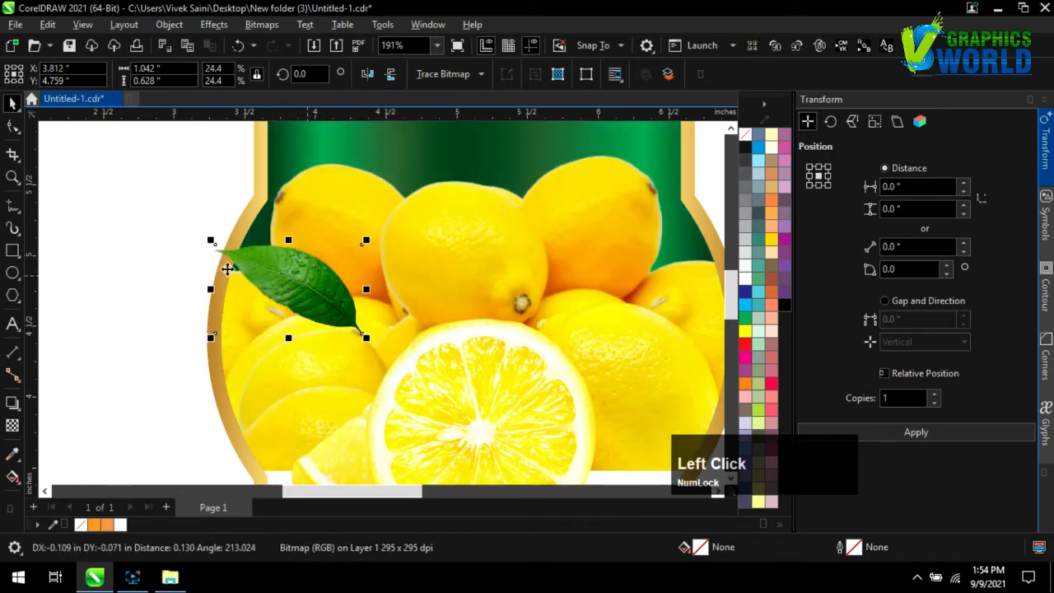
pyautogui.moveTo(213, 242); pyautogui.dragTo(237, 257)
# - Create a horizontally mirrored copy of the leaf and arrange it smaller beside the original, joined at the stem
pyautogui.click(368, 74)
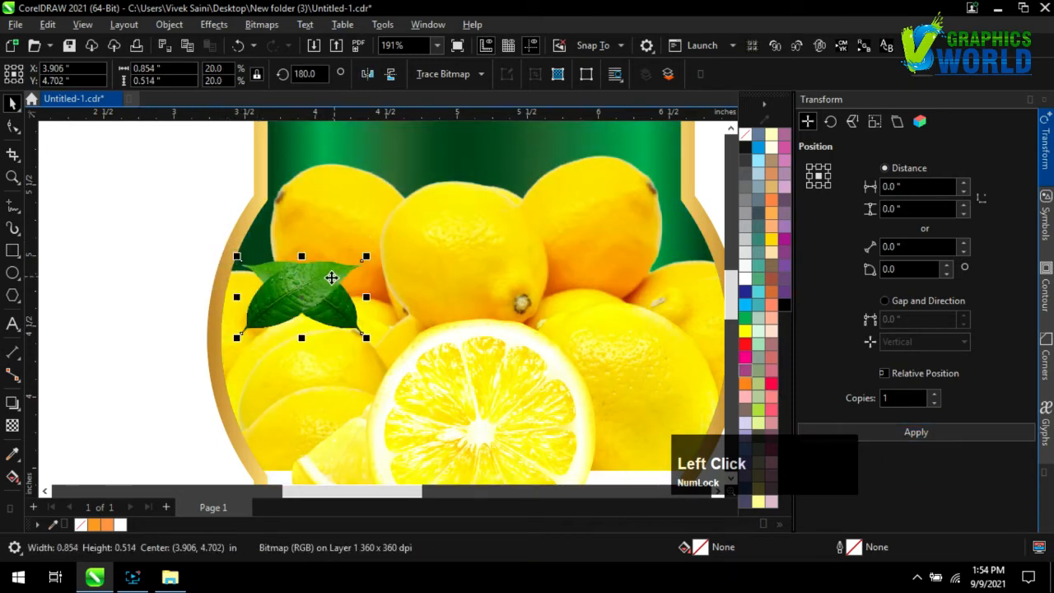
pyautogui.moveTo(334, 278); pyautogui.dragTo(425, 291)
pyautogui.moveTo(379, 309); pyautogui.dragTo(235, 328)
pyautogui.scroll(5, 393, 307)
# - Duplicate the leaf pair, rotate the copy to about 312 degrees and place it at the upper right lemon's tip
pyautogui.press('shift')
pyautogui.scroll(-7, 234, 329)
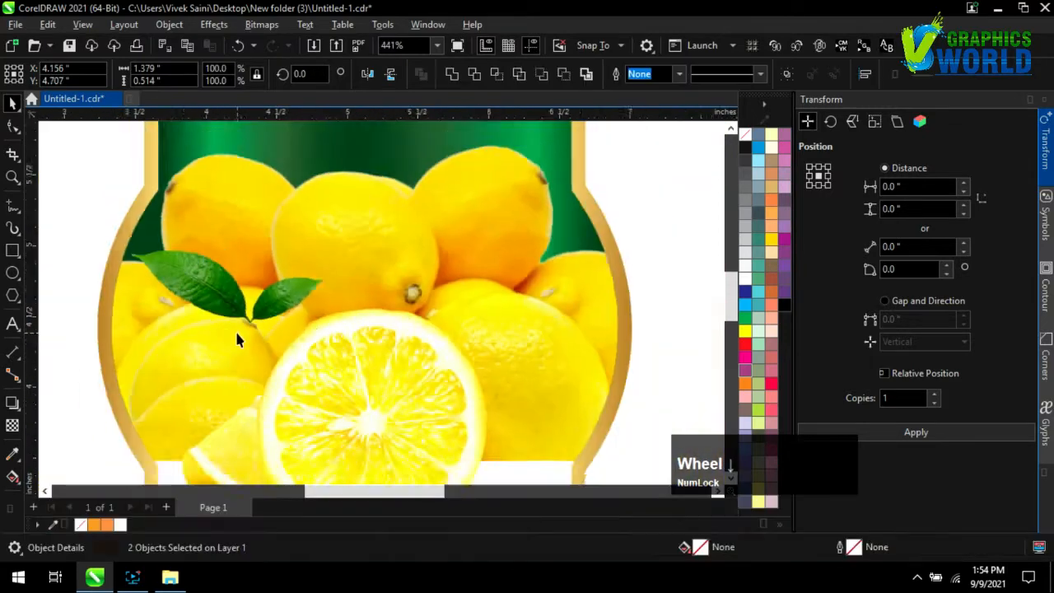
pyautogui.moveTo(247, 319); pyautogui.dragTo(331, 302)
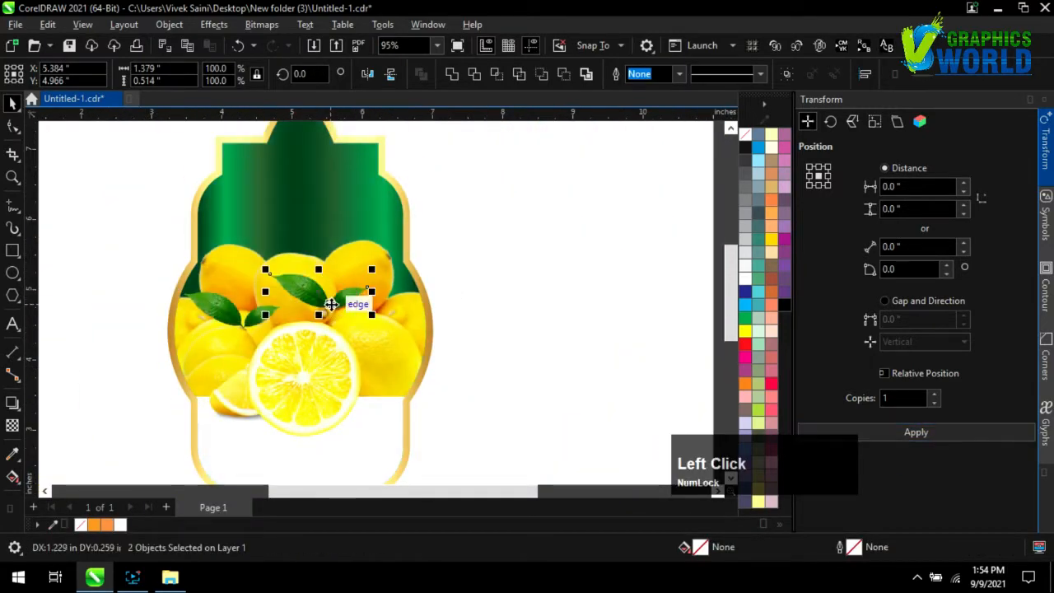
pyautogui.moveTo(372, 269); pyautogui.dragTo(338, 324)
pyautogui.click(321, 303)
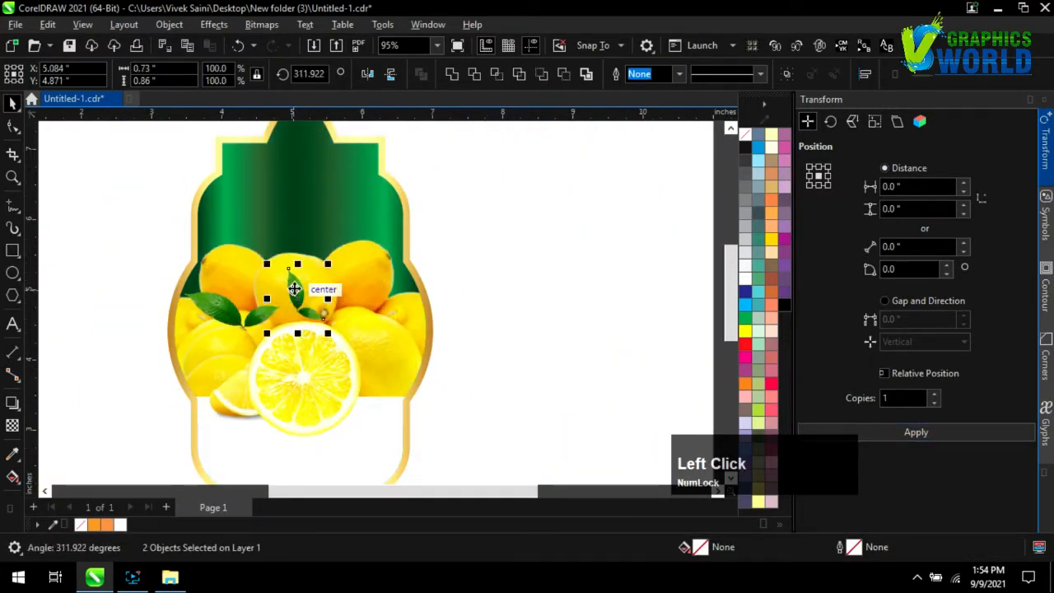
pyautogui.moveTo(294, 288); pyautogui.dragTo(408, 283)
pyautogui.scroll(1, 402, 273)
pyautogui.scroll(1, 384, 261)
pyautogui.moveTo(370, 247); pyautogui.dragTo(396, 239)
# - PowerClip the small leaf of the rotated pair inside the green inner frame section
pyautogui.click(484, 298)
pyautogui.rightClick(414, 240)
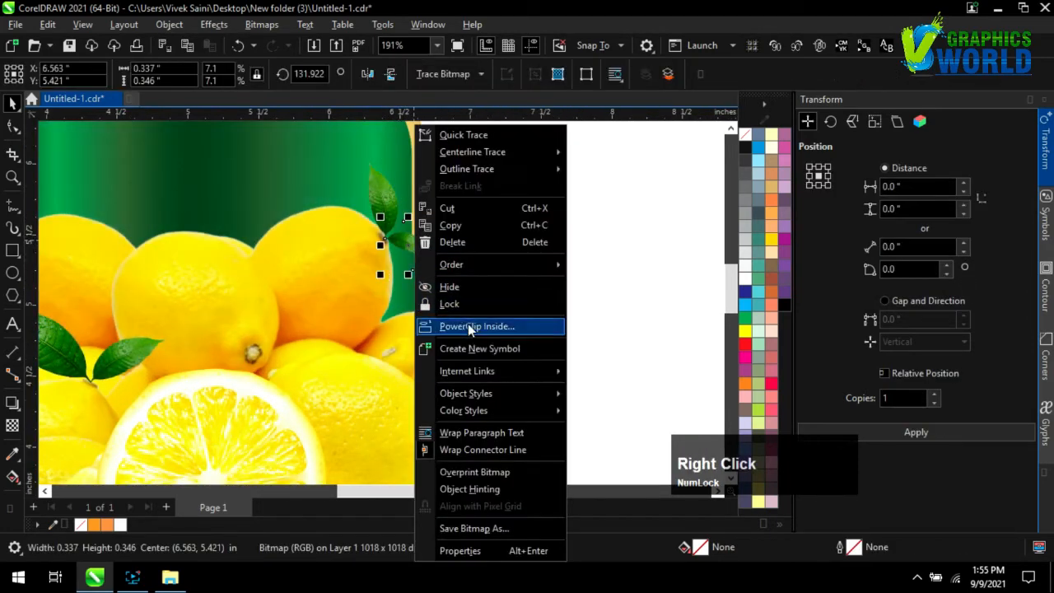
pyautogui.click(468, 327)
pyautogui.click(432, 323)
pyautogui.click(536, 268)
pyautogui.scroll(-2, 535, 265)
pyautogui.click(559, 245)
pyautogui.click(317, 268)
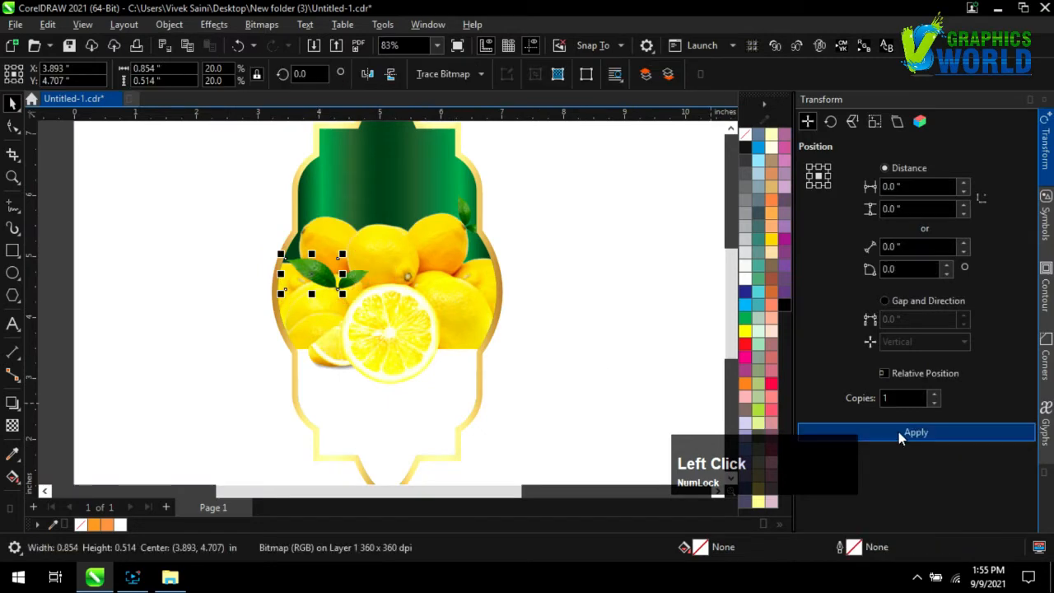
pyautogui.click(898, 434)
pyautogui.moveTo(316, 274); pyautogui.dragTo(350, 200)
pyautogui.press('Delete')
# - Duplicate both left leaves in place with 1 copy at zero distance and move the copied pair above the middle lemon
pyautogui.scroll(2, 323, 275)
pyautogui.click(314, 282)
pyautogui.keyDown('shift'); pyautogui.click(370, 294); pyautogui.keyUp('shift')
pyautogui.scroll(-1, 257, 287)
pyautogui.click(915, 432)
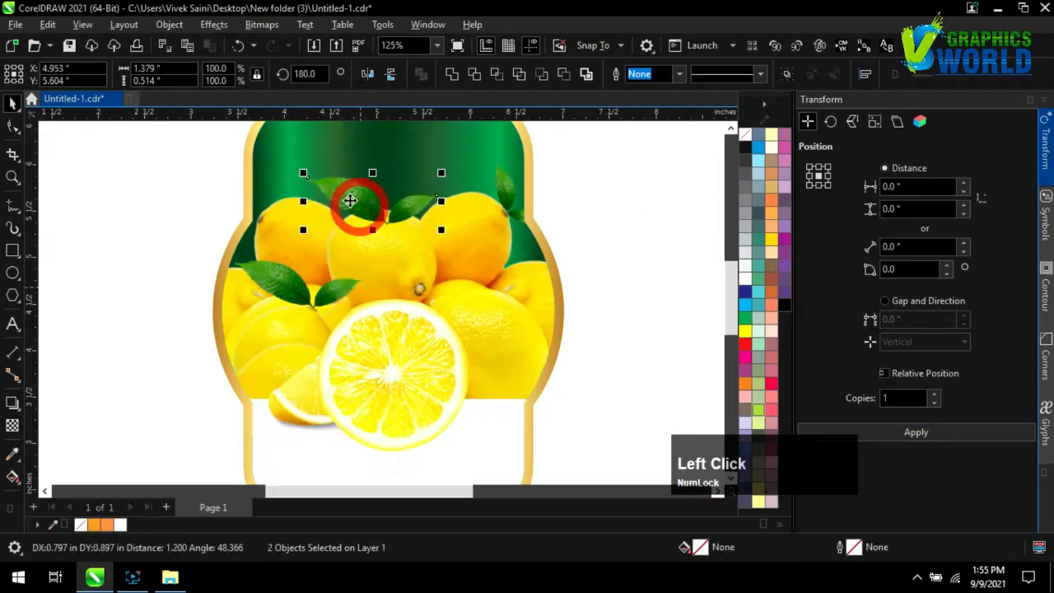
pyautogui.scroll(2, 359, 206)
pyautogui.scroll(-2, 494, 260)
pyautogui.click(556, 265)
pyautogui.scroll(-1, 558, 266)
pyautogui.scroll(1, 329, 261)
pyautogui.click(375, 283)
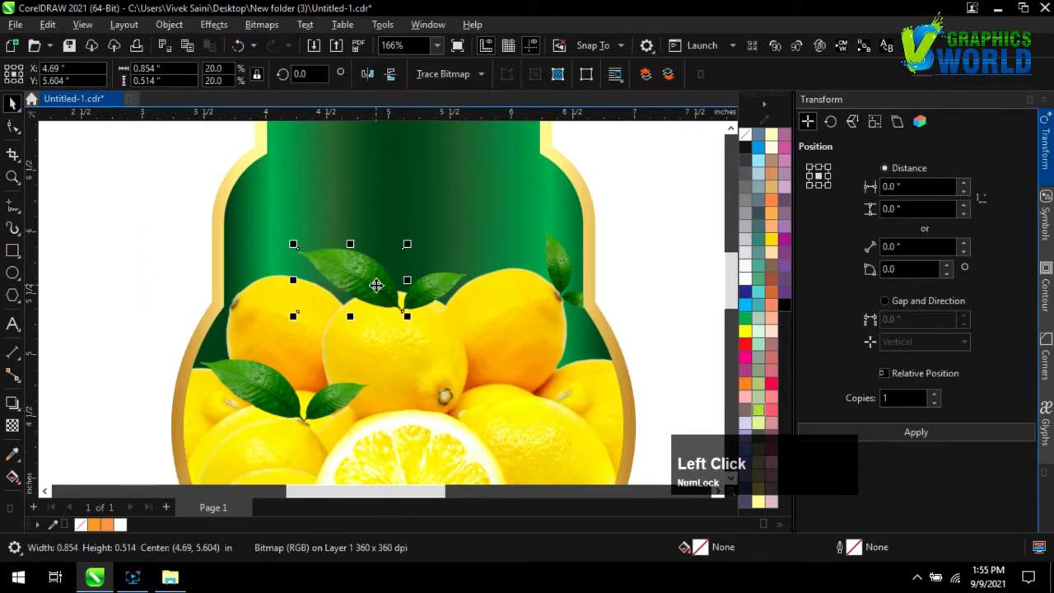
# - Mirror a copy of the large leaf onto the other side of the stem and place the small leaf between them, rotated about 245 degrees
pyautogui.click(369, 75)
pyautogui.moveTo(352, 280); pyautogui.dragTo(380, 261)
pyautogui.scroll(3, 429, 275)
pyautogui.click(457, 291)
pyautogui.click(389, 260)
pyautogui.moveTo(460, 239); pyautogui.dragTo(397, 210)
pyautogui.moveTo(404, 274); pyautogui.dragTo(370, 263)
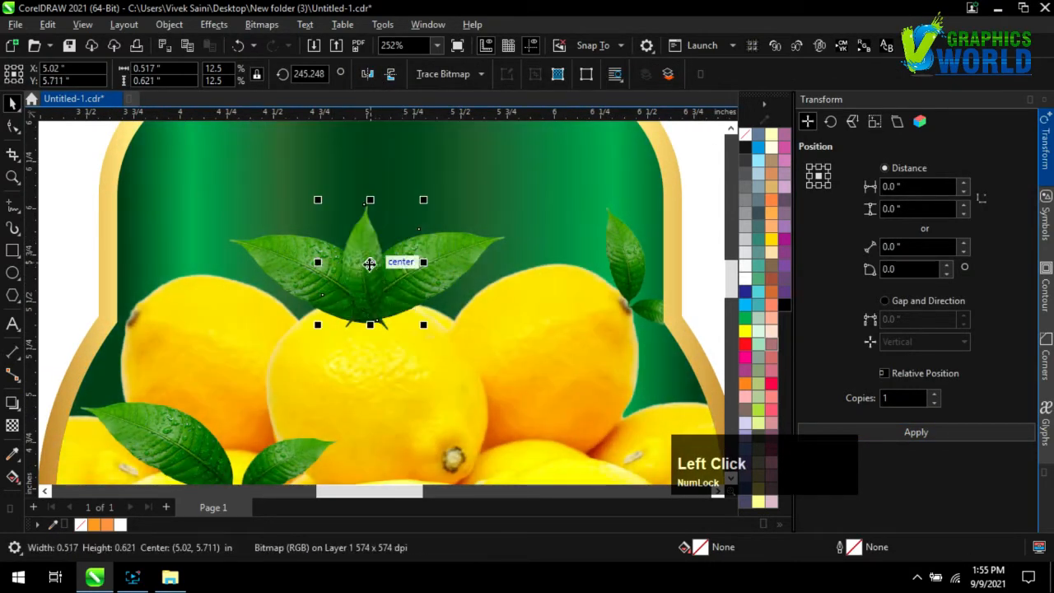
# - Tilt the middle leaf to about 222 degrees and adjust the middle and mirrored leaves so their stems meet above the middle lemon
pyautogui.click(371, 263)
pyautogui.moveTo(424, 200); pyautogui.dragTo(456, 229)
pyautogui.scroll(-3, 313, 246)
pyautogui.click(615, 207)
pyautogui.scroll(7, 383, 266)
pyautogui.moveTo(342, 258); pyautogui.dragTo(381, 266)
pyautogui.moveTo(442, 237); pyautogui.dragTo(475, 240)
pyautogui.moveTo(437, 253); pyautogui.dragTo(480, 253)
pyautogui.moveTo(598, 192); pyautogui.dragTo(546, 224)
pyautogui.moveTo(332, 219)
pyautogui.mouseDown()
pyautogui.moveTo(350, 214)
pyautogui.moveTo(343, 228)
pyautogui.mouseUp()
pyautogui.scroll(4, 302, 377)
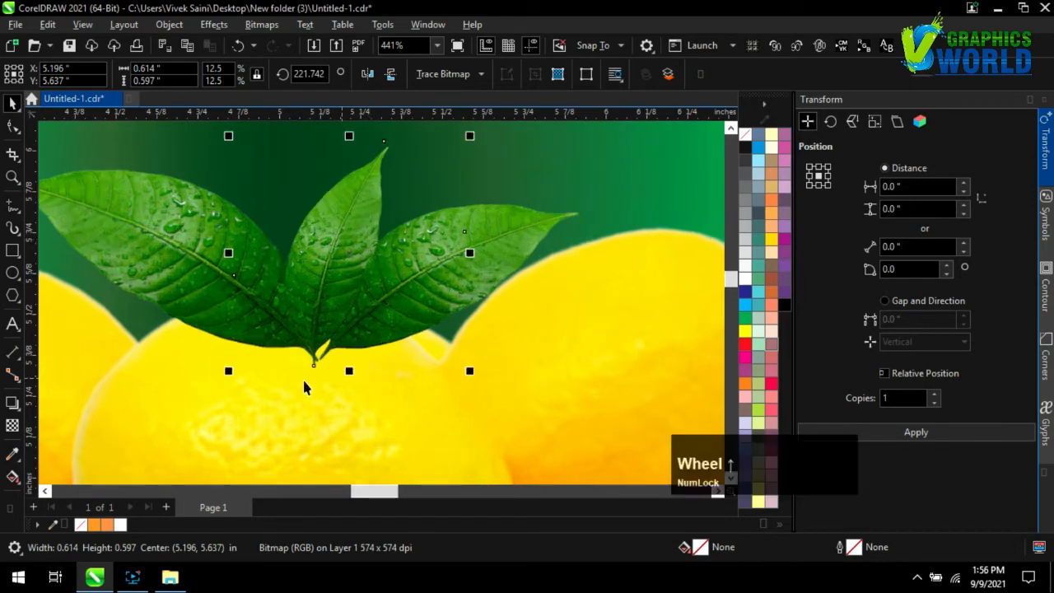
pyautogui.moveTo(329, 284); pyautogui.dragTo(339, 274)
# - Nudge the large left leaf slightly right toward the shared stem and group the three leaves above the middle lemon
pyautogui.scroll(-3, 329, 301)
pyautogui.click(175, 211)
pyautogui.press('Right')
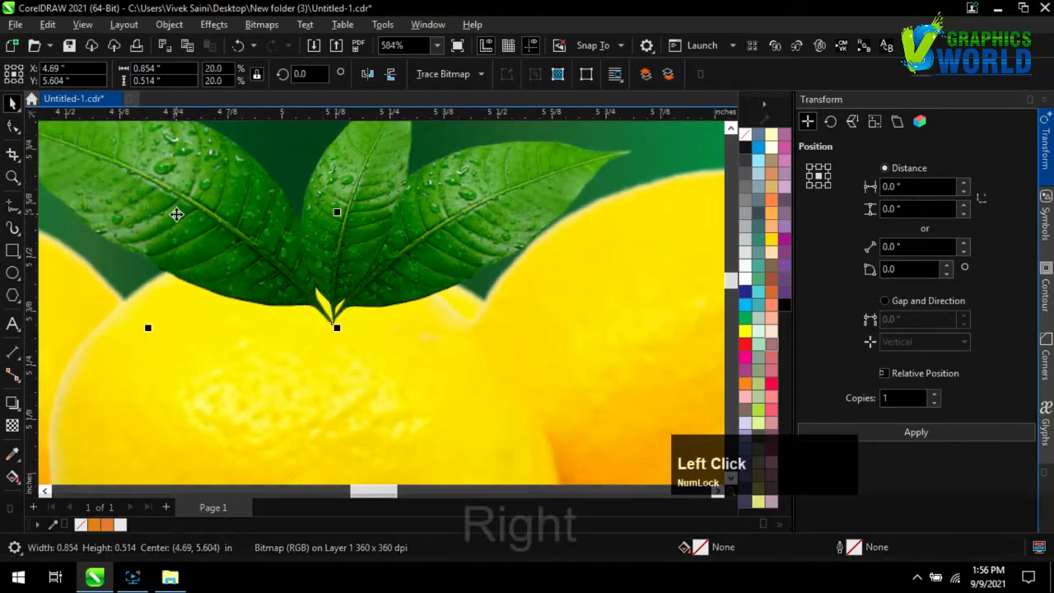
pyautogui.scroll(-9, 470, 359)
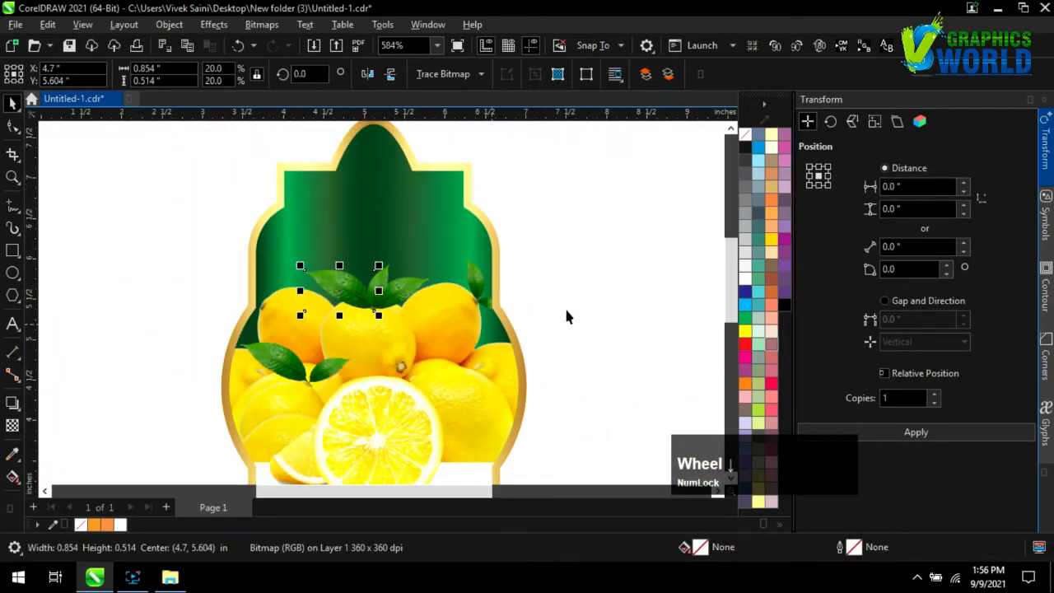
pyautogui.click(554, 326)
pyautogui.moveTo(567, 321); pyautogui.dragTo(445, 324)
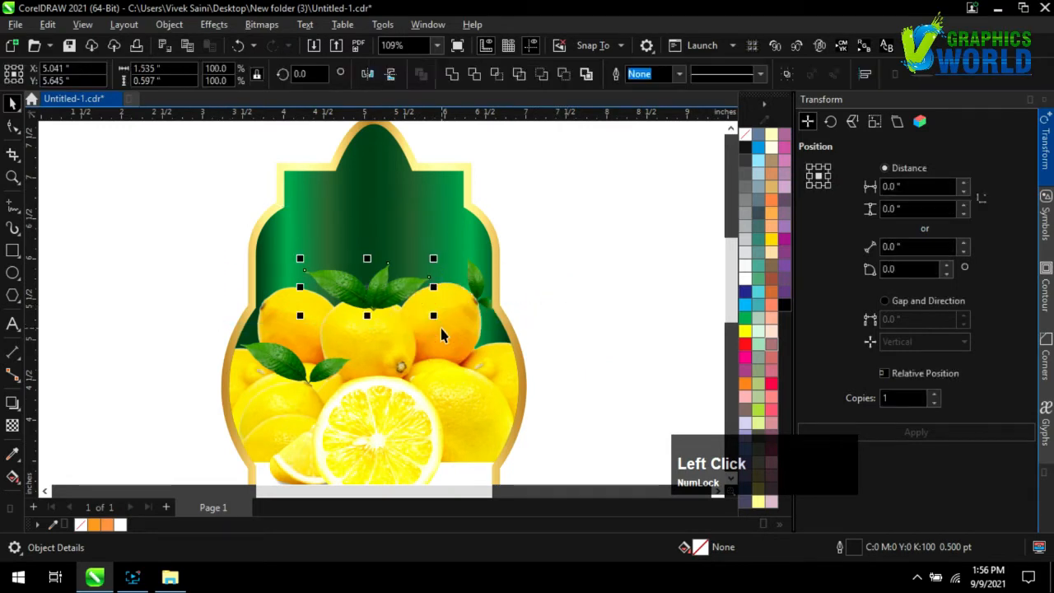
pyautogui.hotkey('ctrl', 'g')
# - PowerClip the three-leaf group inside the green inner frame section
pyautogui.rightClick(381, 289)
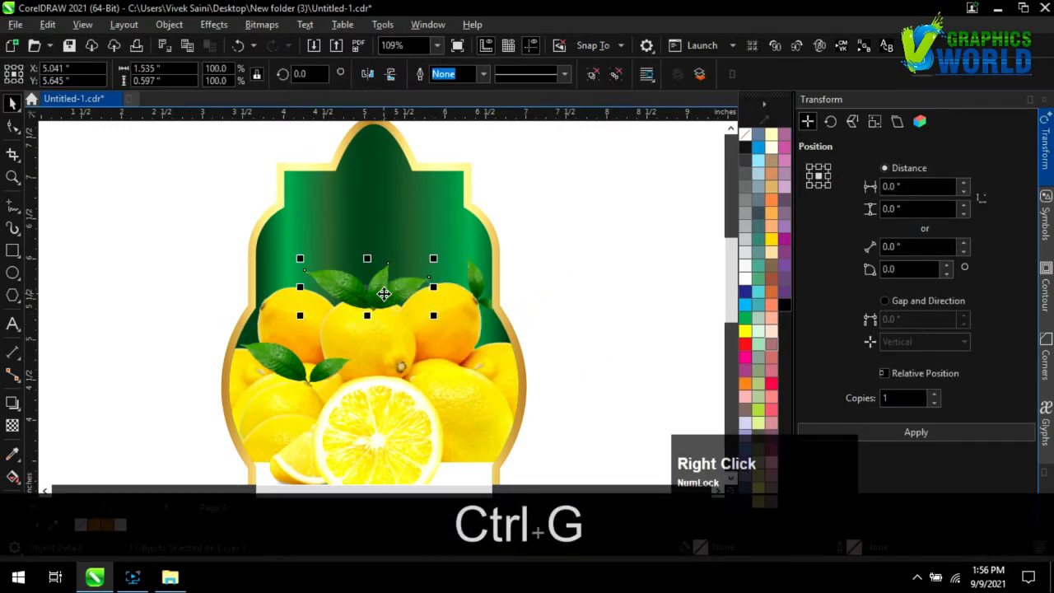
pyautogui.click(446, 291)
pyautogui.click(442, 299)
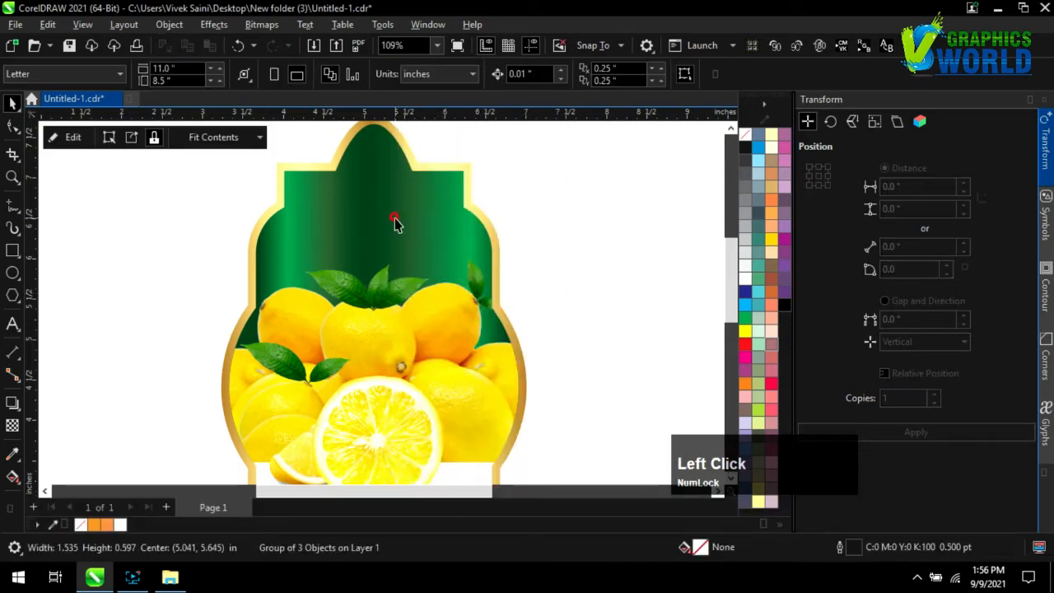
# - Open the green section's PowerClip contents for editing and raise the three-leaf group straight up by about 0.082 inch
pyautogui.rightClick(382, 271)
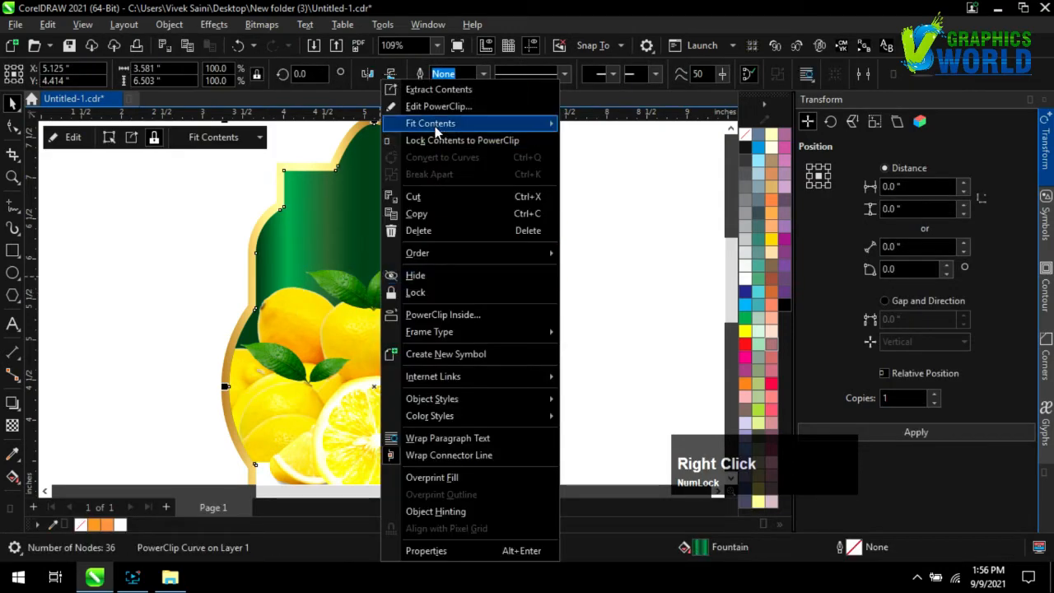
pyautogui.click(438, 106)
pyautogui.scroll(3, 362, 279)
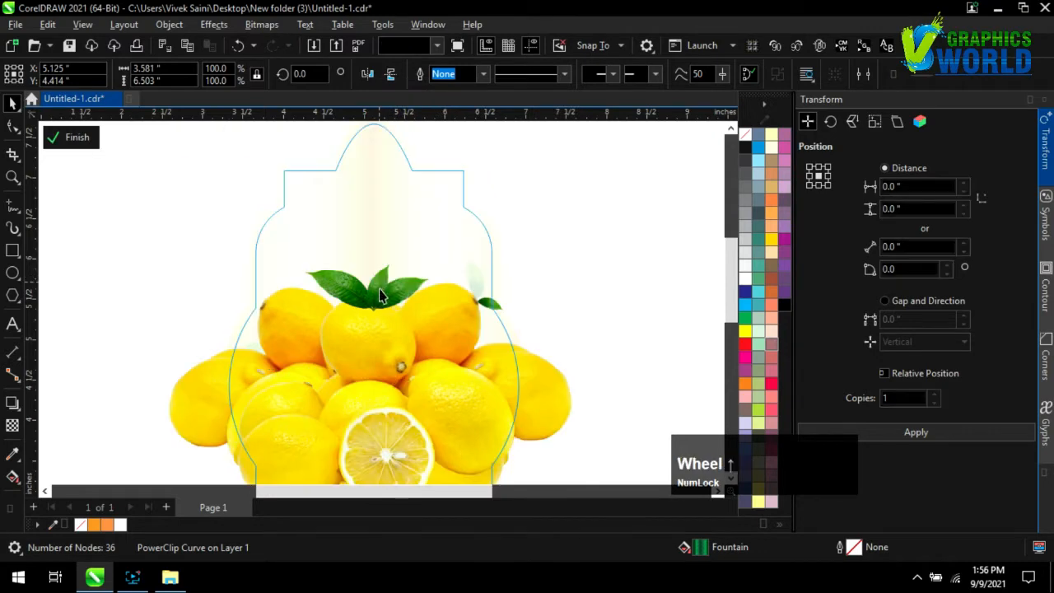
pyautogui.click(370, 297)
pyautogui.moveTo(370, 296); pyautogui.dragTo(368, 281)
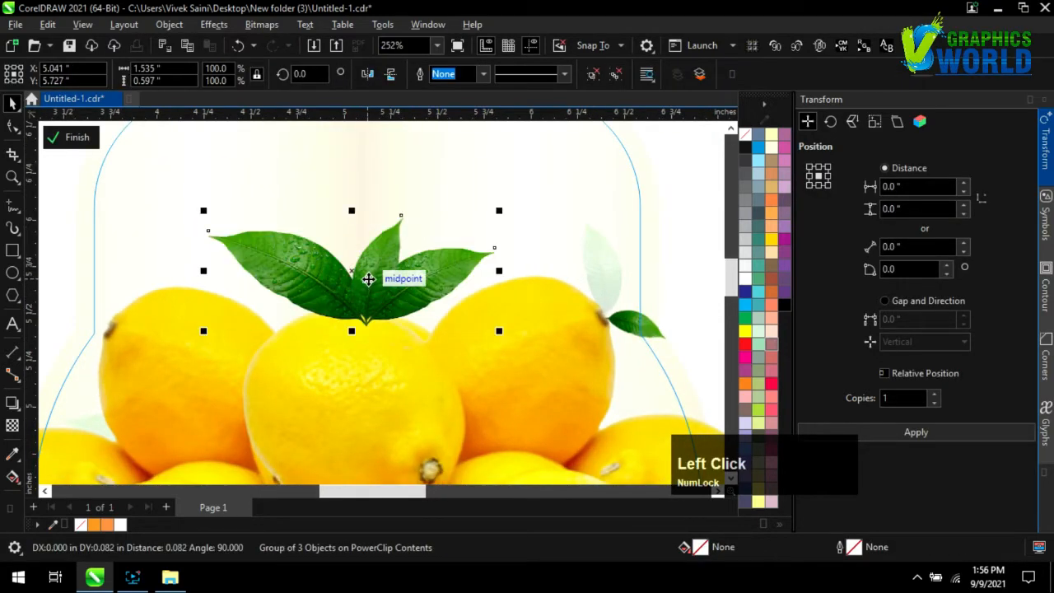
# - Order the three-leaf group behind the middle lemon and finish editing the PowerClip contents
pyautogui.click(170, 25)
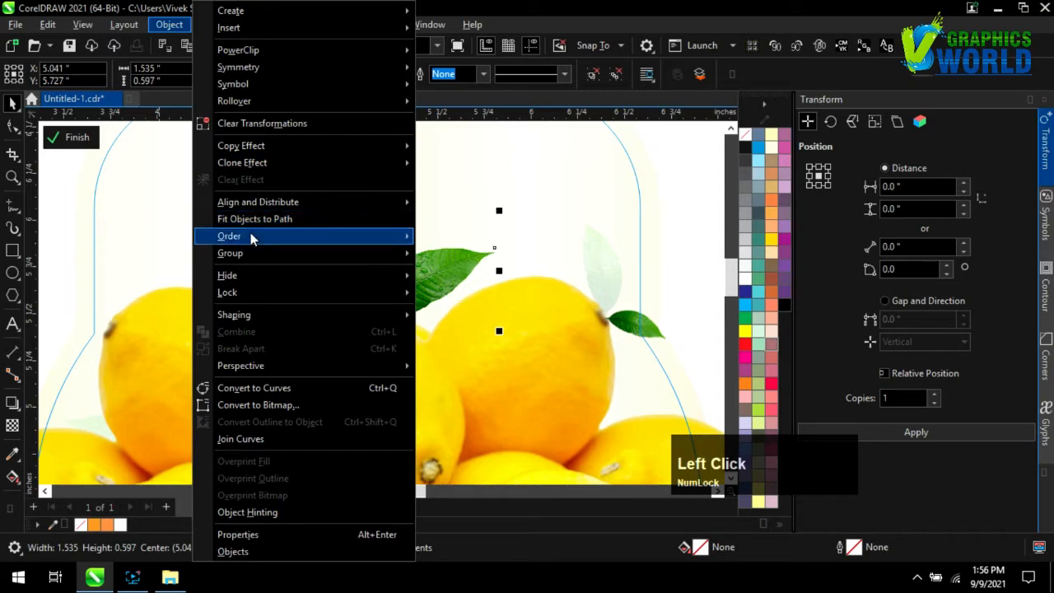
pyautogui.moveTo(293, 237)
pyautogui.click(479, 296)
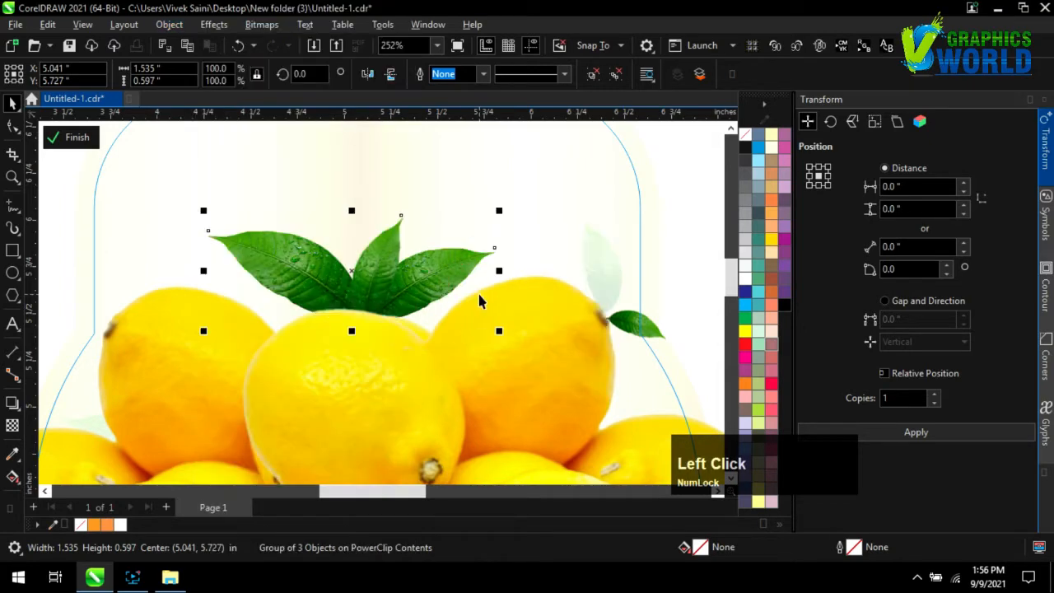
pyautogui.click(76, 137)
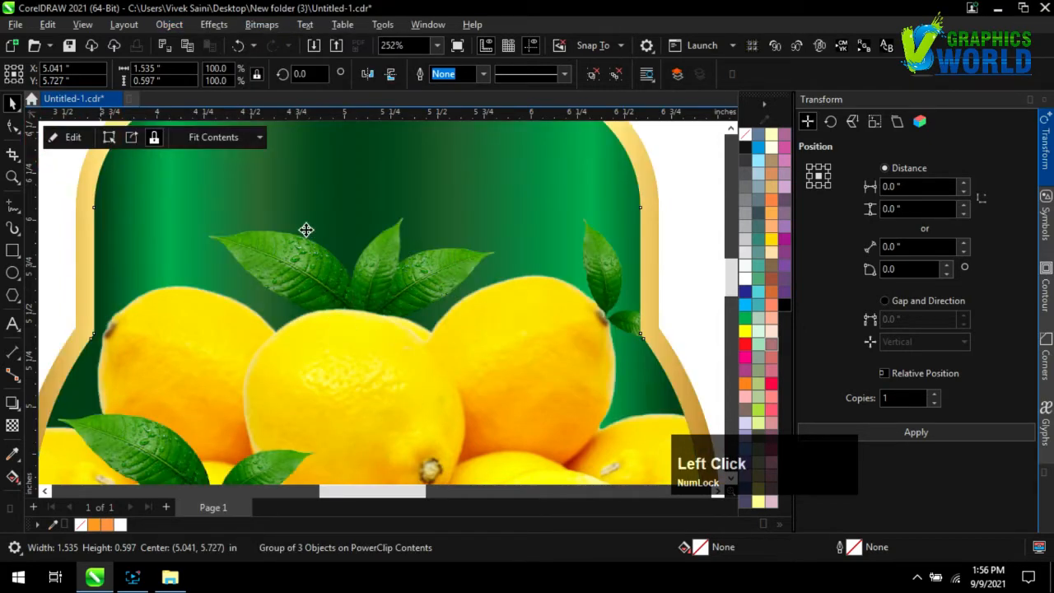
# - Deselect the label artwork and save the document
pyautogui.scroll(-3, 343, 217)
pyautogui.click(534, 262)
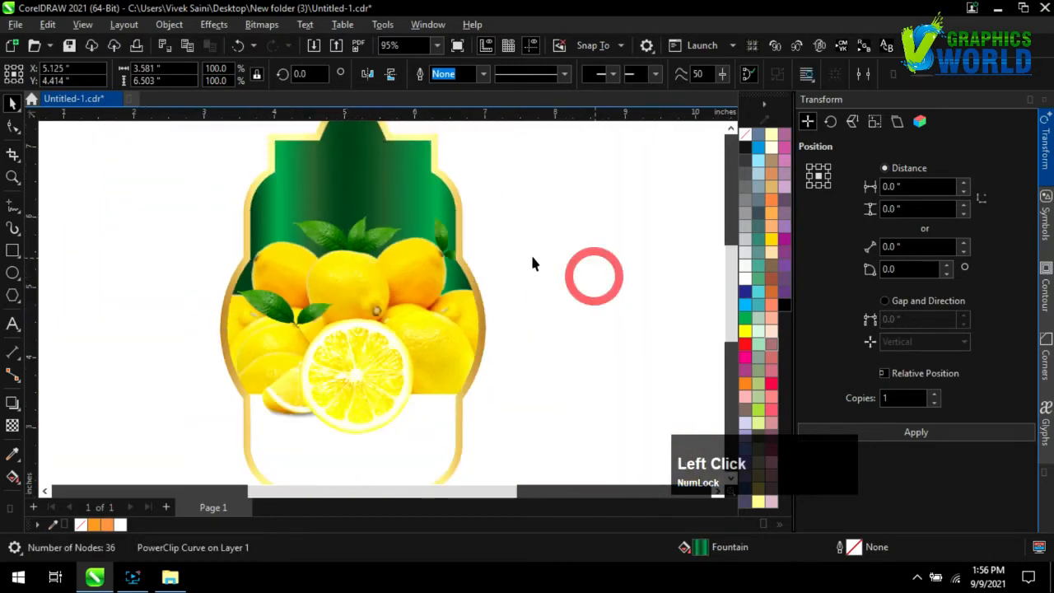
pyautogui.scroll(-1, 539, 296)
pyautogui.hotkey('ctrl', 's')
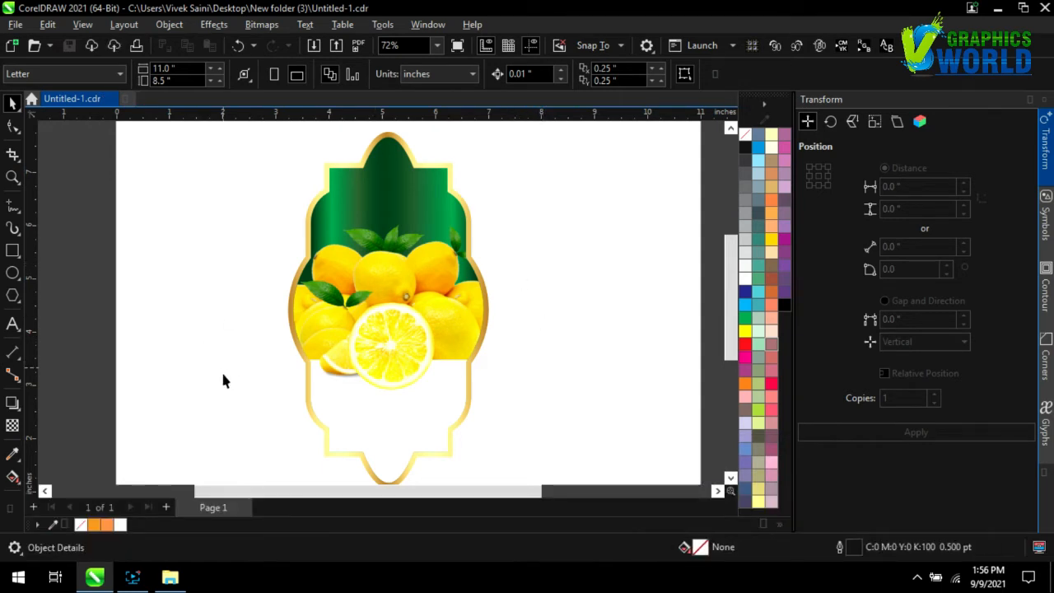
# - Add the artistic text "100% Organic" on two lines in the empty page area beside the label
pyautogui.scroll(-1, 247, 386)
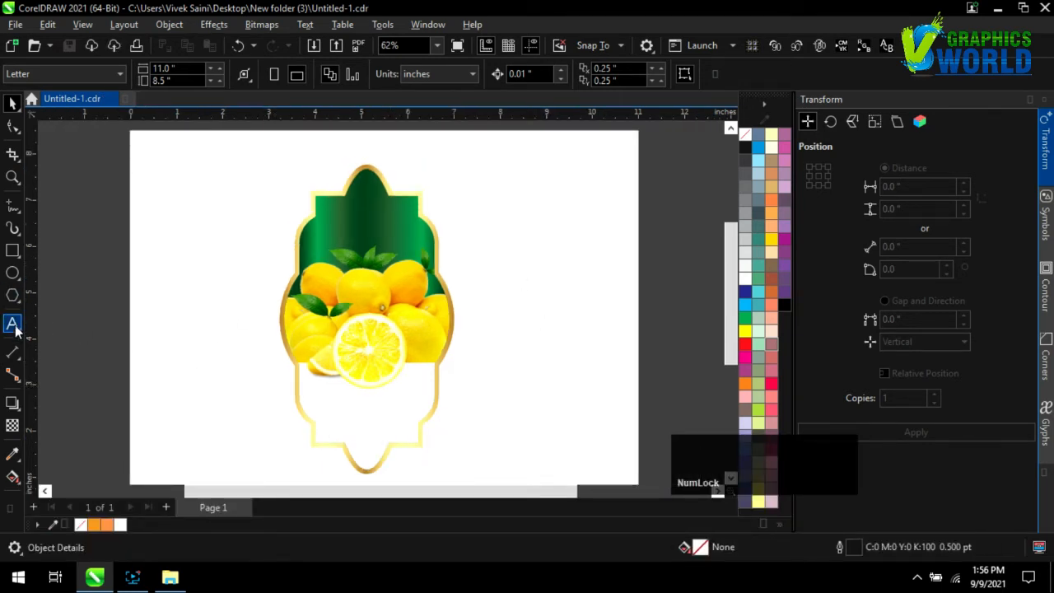
pyautogui.write('10')
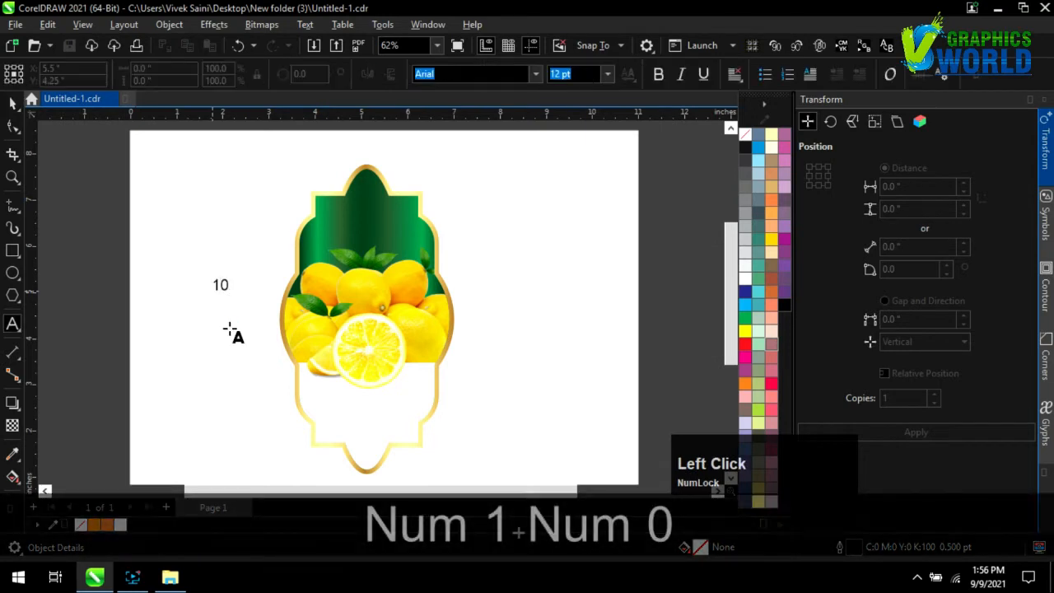
pyautogui.write('0%')
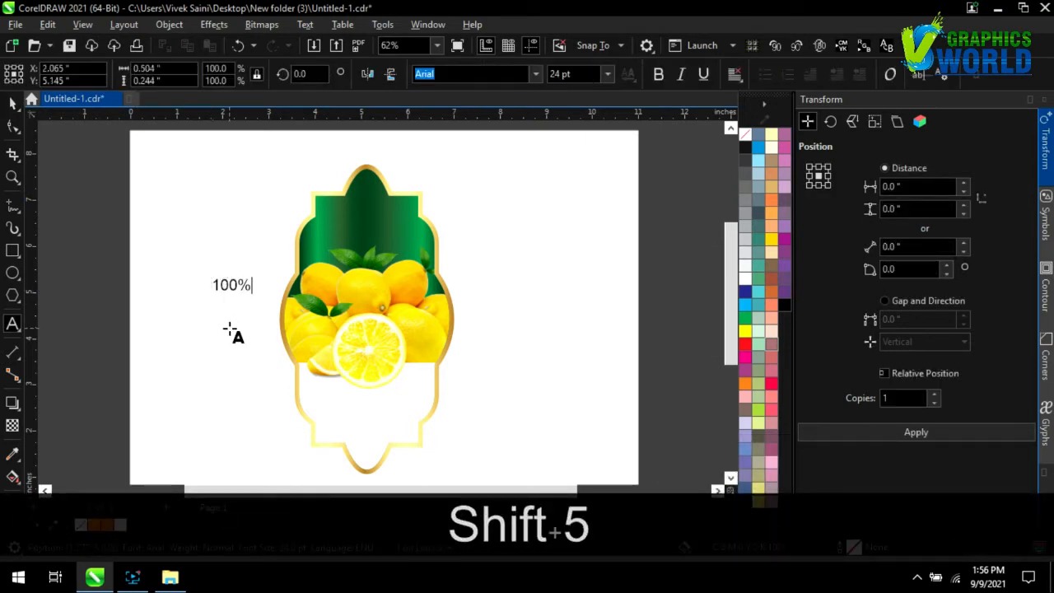
pyautogui.press('Return')
pyautogui.write('Or')
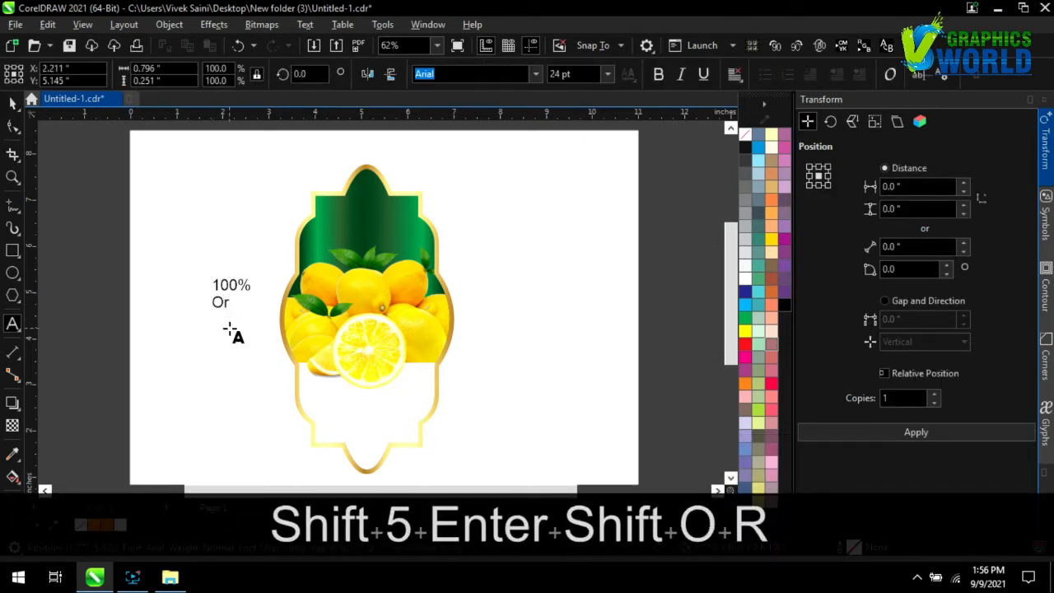
pyautogui.write('ga')
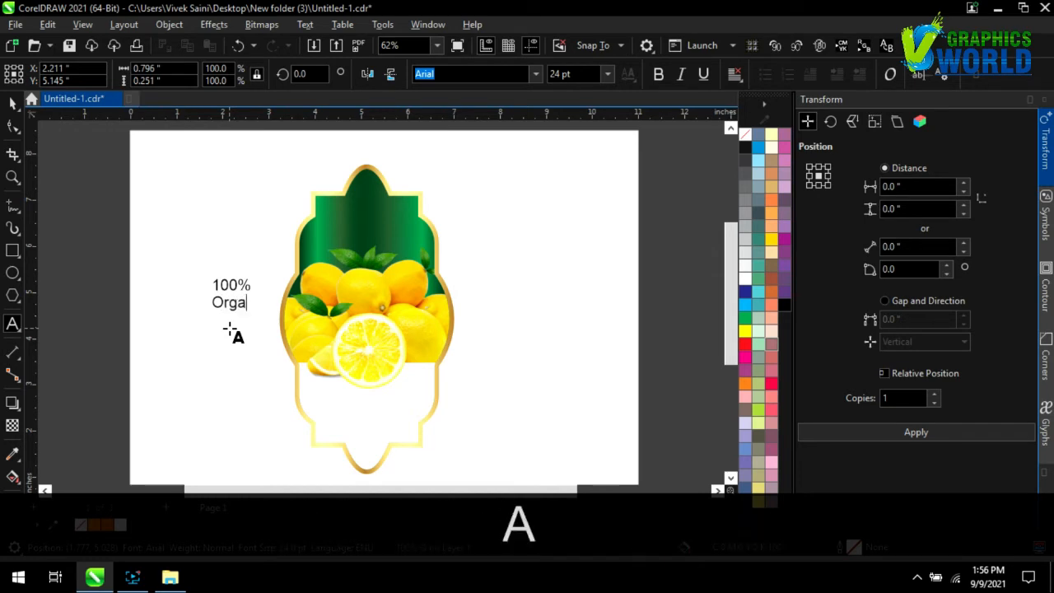
pyautogui.write('nic')
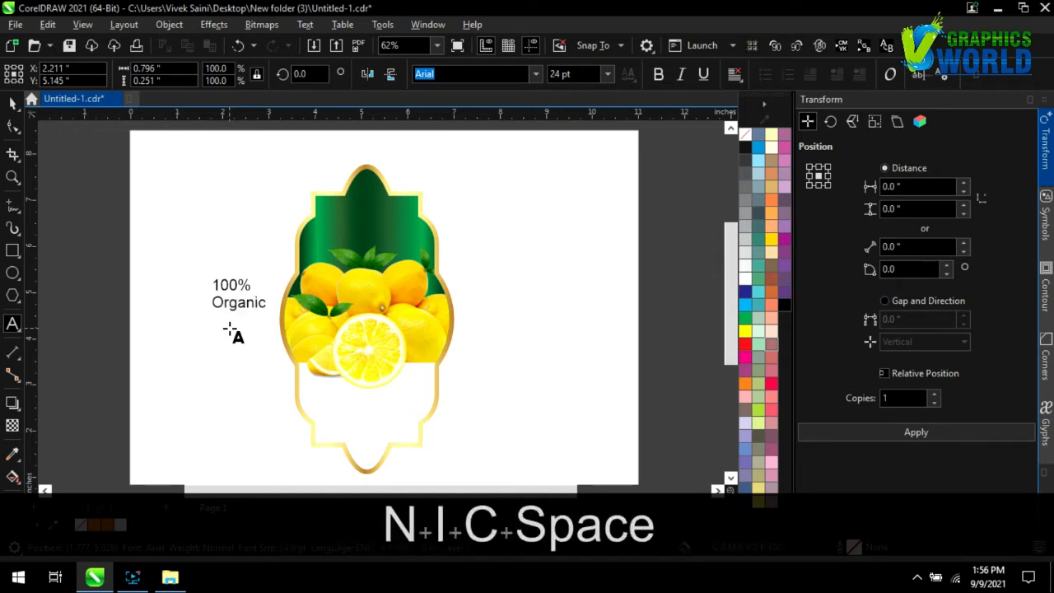
pyautogui.press('BackSpace')
# - Center-align both lines of the "100% Organic" text
pyautogui.hotkey('ctrl', 'a')
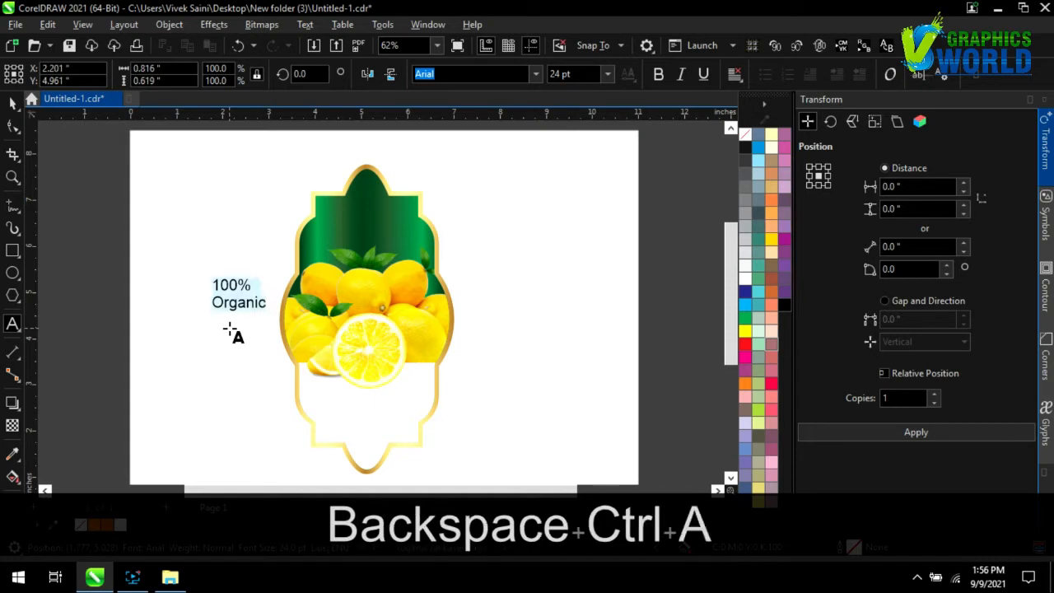
pyautogui.click(733, 74)
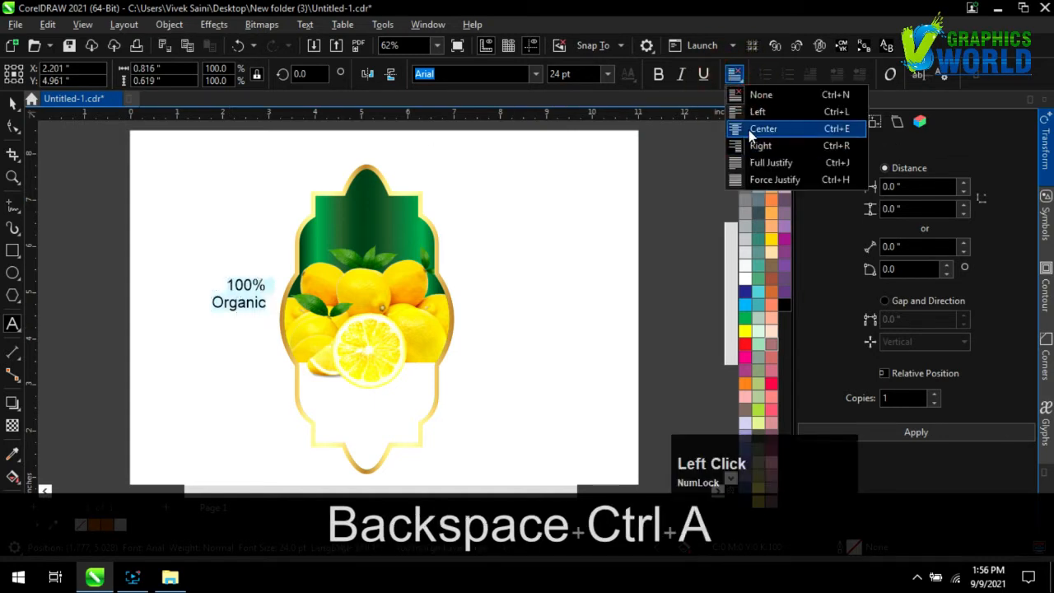
pyautogui.click(748, 129)
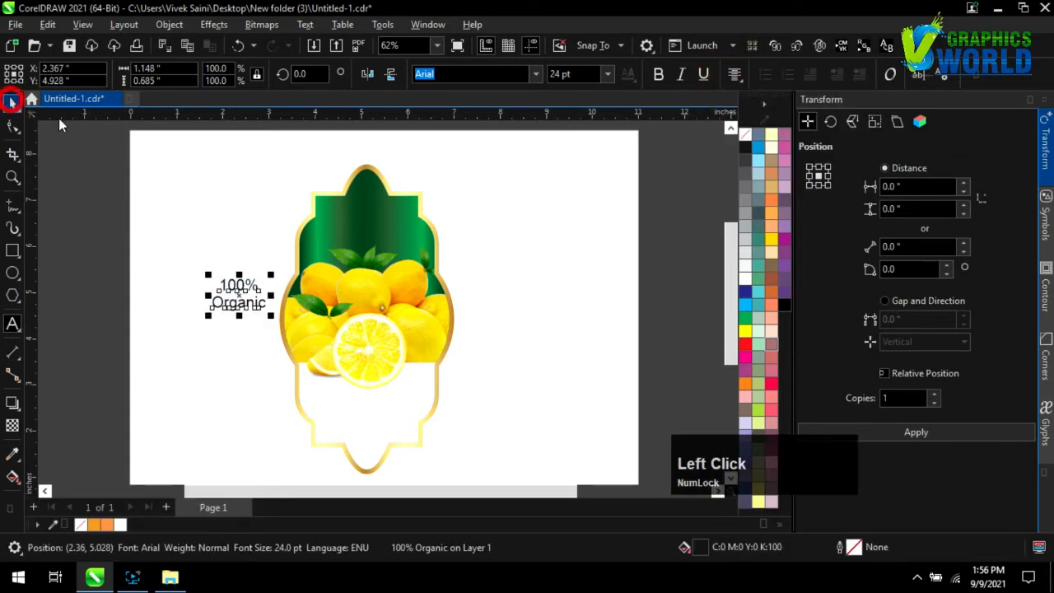
# - Move the "100% Organic" text to the green section's upper middle, reduce it to about 16.6 pt and fill it white
pyautogui.scroll(1, 234, 265)
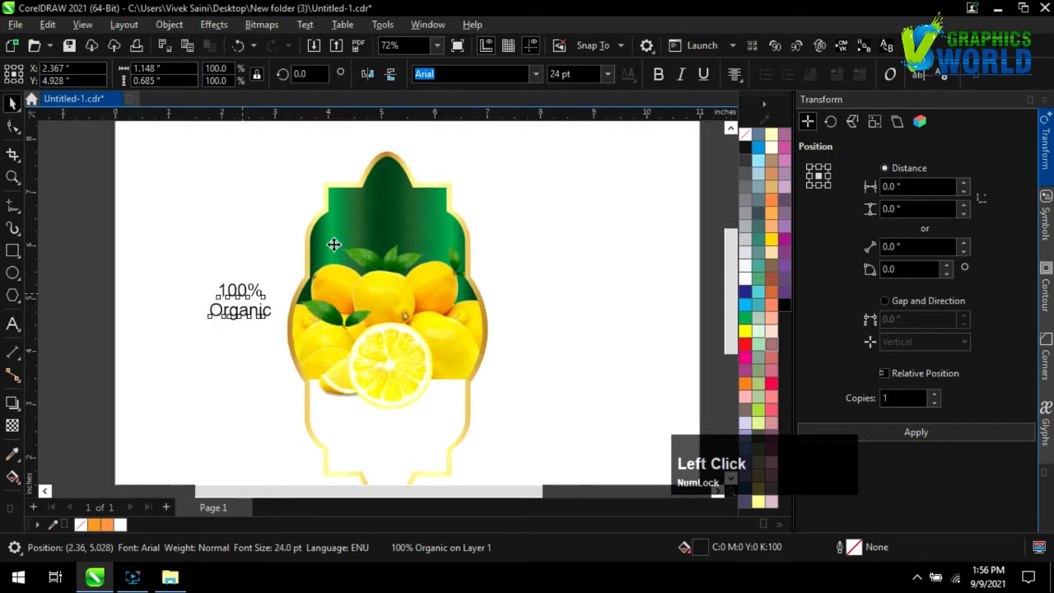
pyautogui.moveTo(333, 245); pyautogui.dragTo(390, 197)
pyautogui.scroll(3, 404, 208)
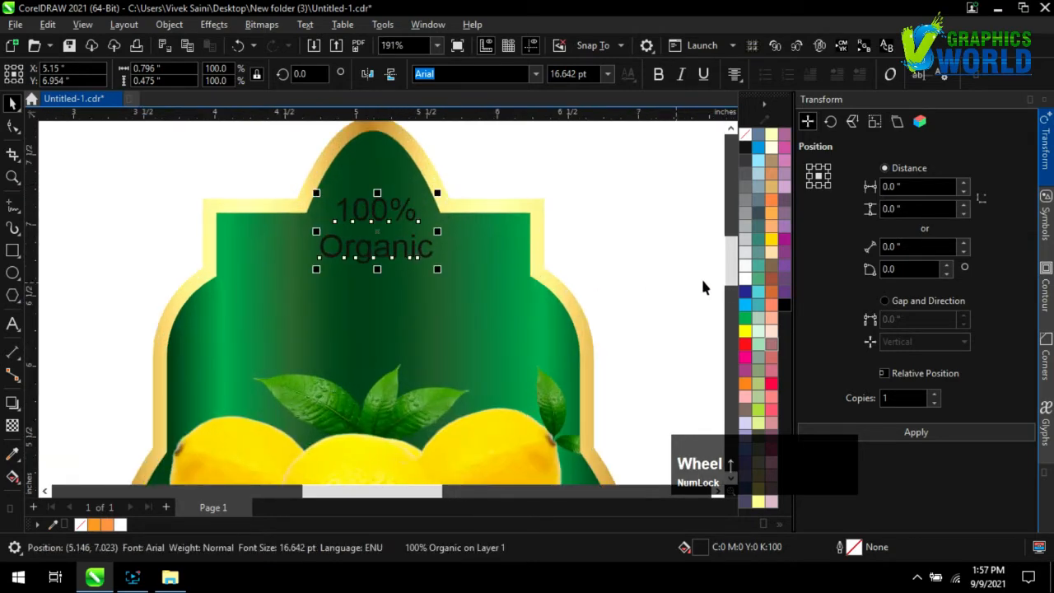
pyautogui.click(747, 279)
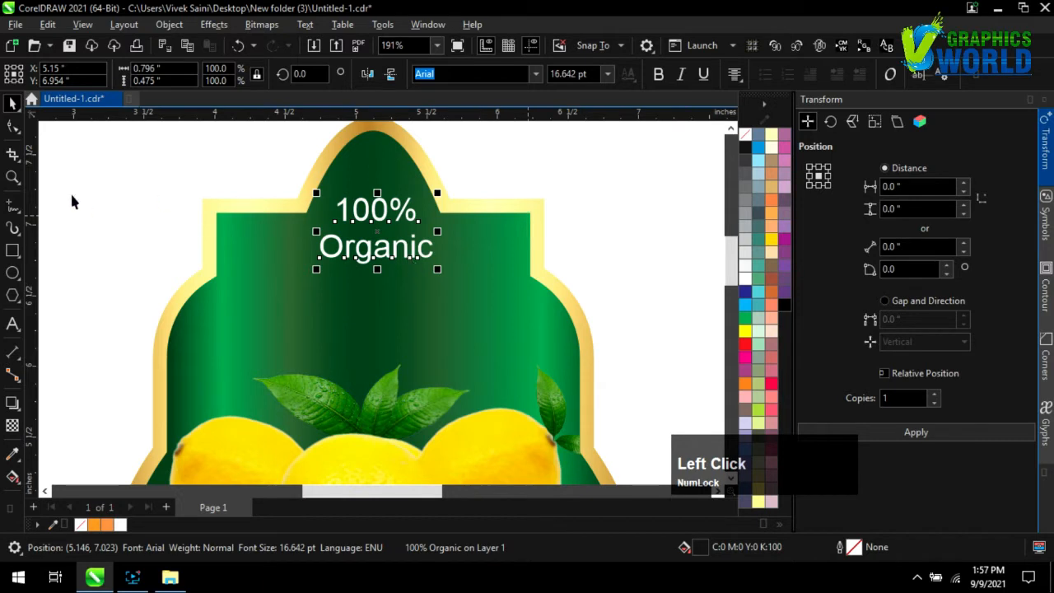
# - Tighten the line spacing of the "100% Organic" text, make it bold and fit it into the label's pointed tip
pyautogui.click(13, 128)
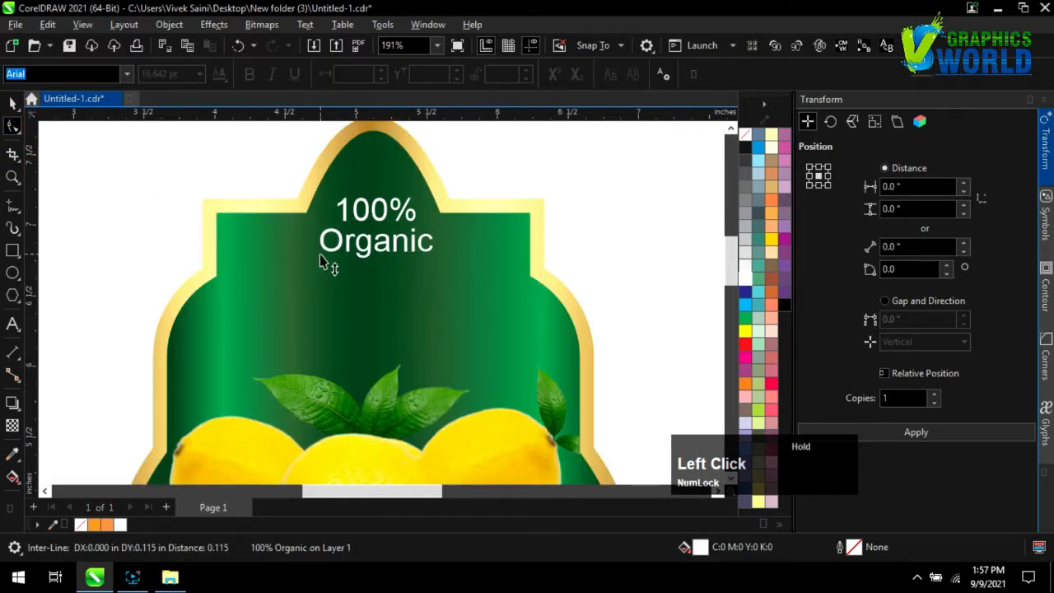
pyautogui.moveTo(320, 254); pyautogui.dragTo(320, 255)
pyautogui.click(13, 103)
pyautogui.scroll(-2, 420, 224)
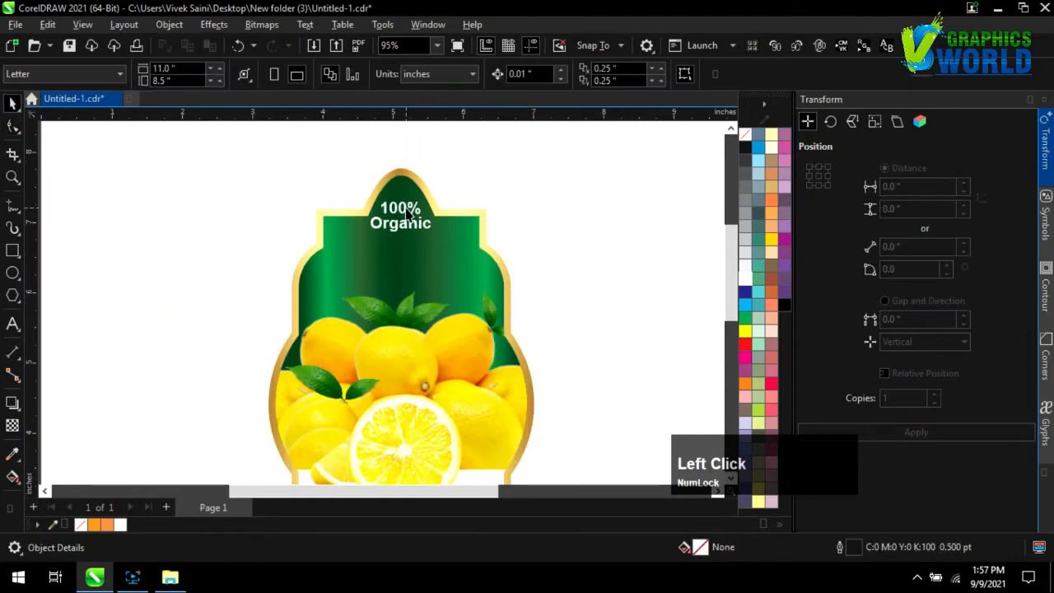
# - Change the font of the whole "100% Organic" text to ArcaneBroad and save the document
pyautogui.doubleClick(407, 213)
pyautogui.hotkey('ctrl', 'a')
pyautogui.scroll(3, 543, 170)
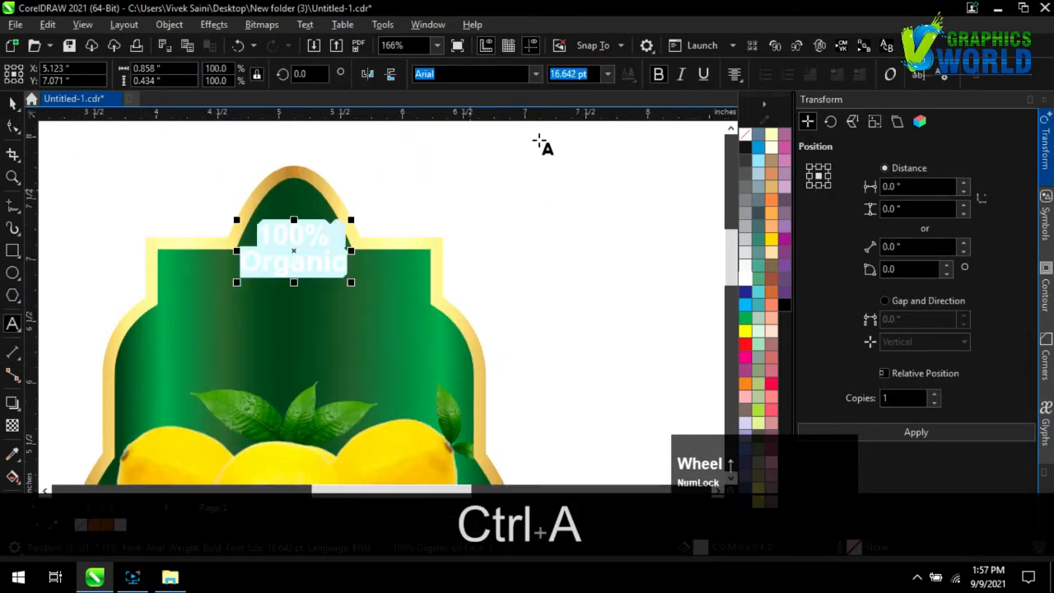
pyautogui.click(534, 74)
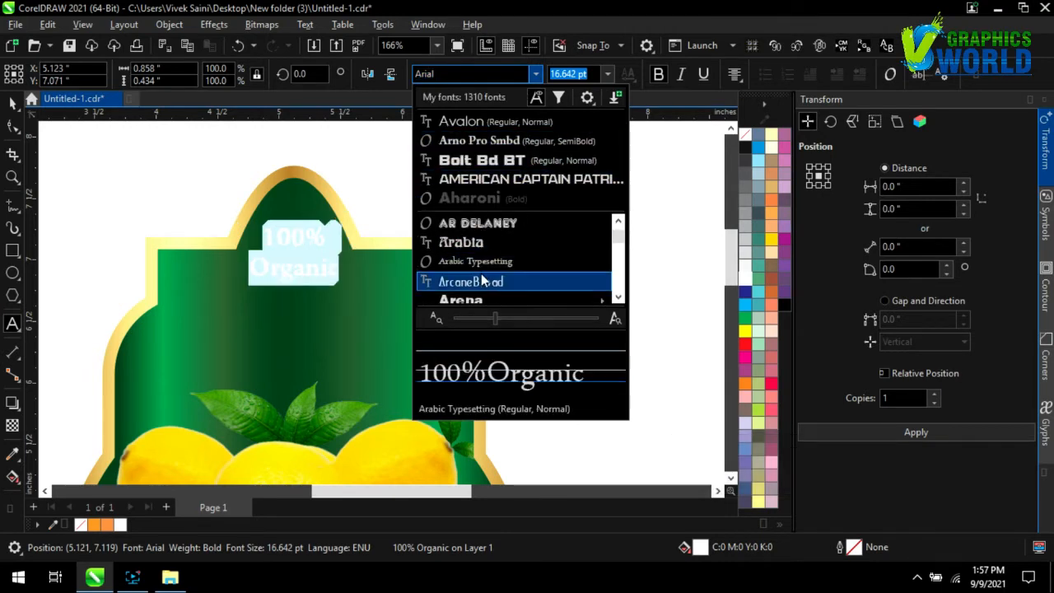
pyautogui.click(482, 281)
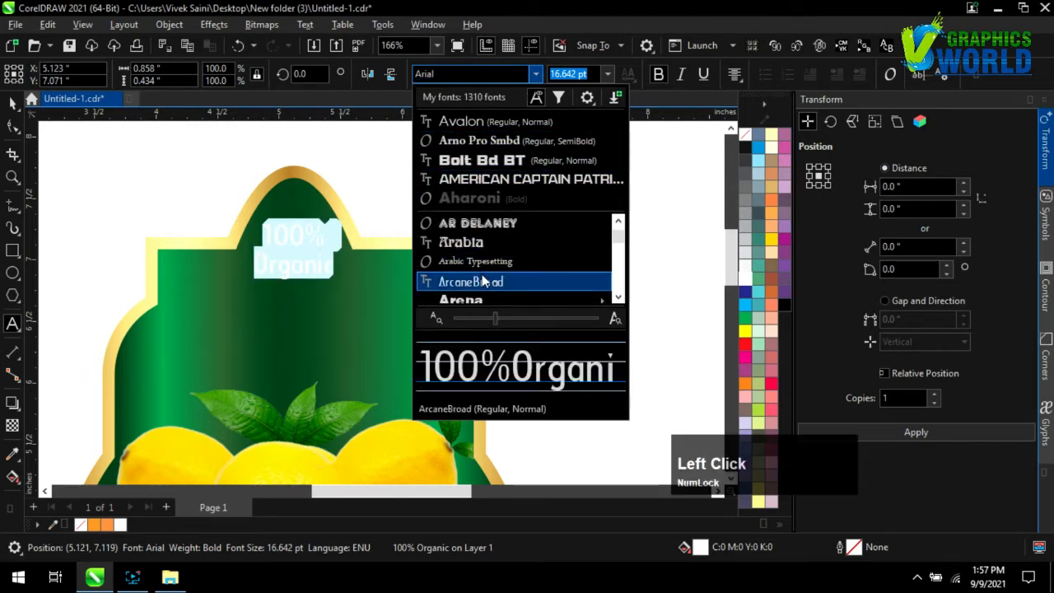
pyautogui.click(12, 103)
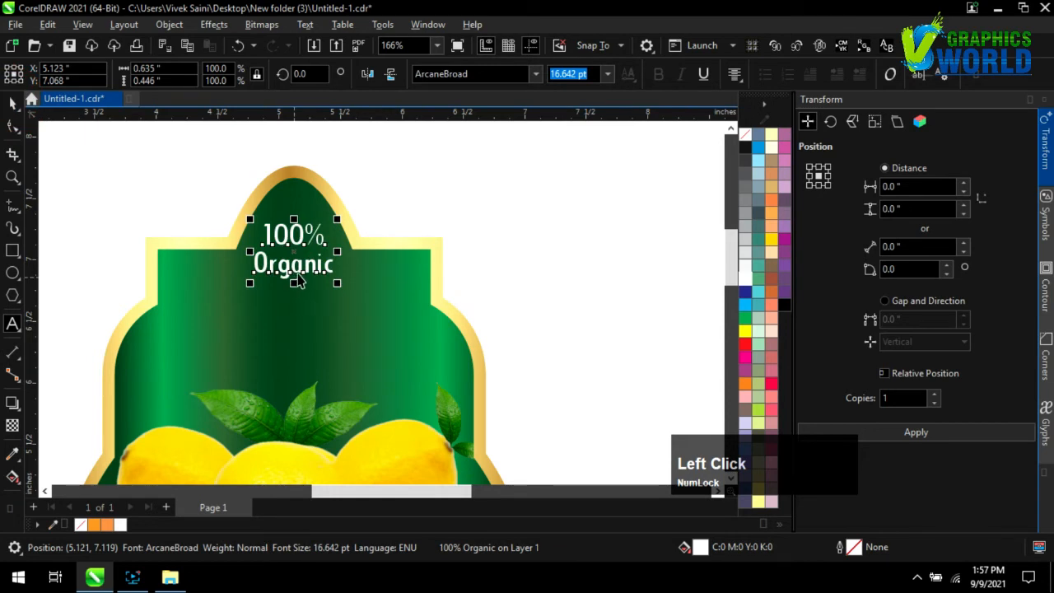
pyautogui.click(445, 222)
pyautogui.scroll(-1, 474, 190)
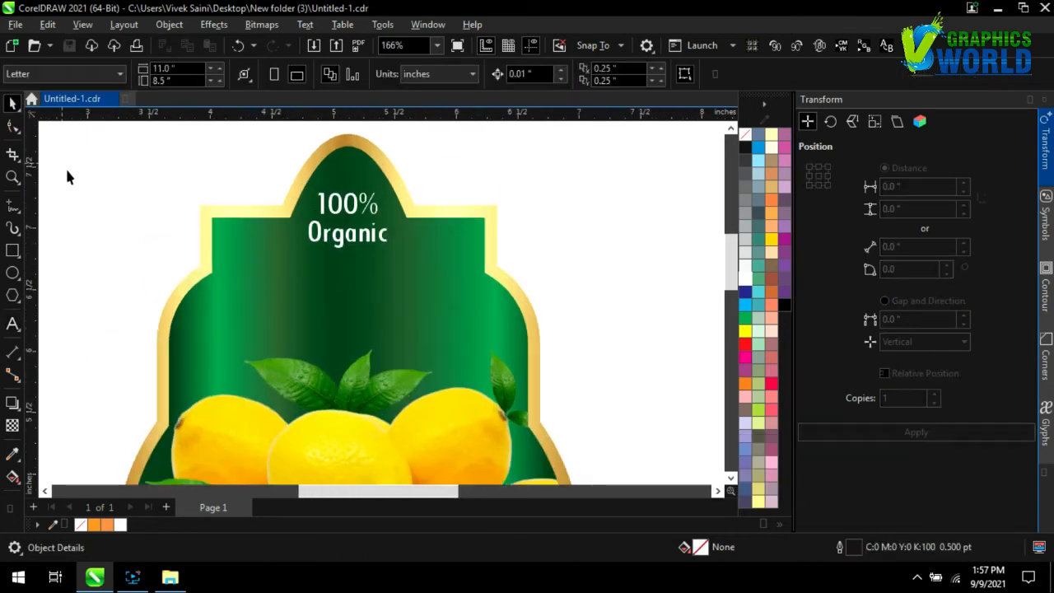
# - Add the text "Healthy Drink" in 24 pt Arial over the green section's side below "100% Organic"
pyautogui.click(12, 324)
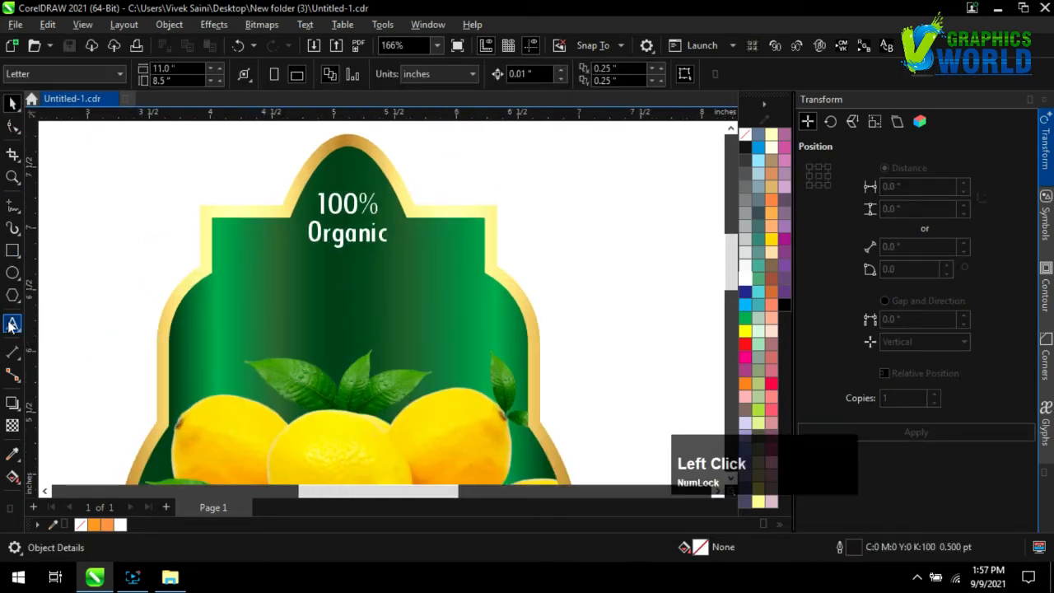
pyautogui.click(153, 300)
pyautogui.write('H')
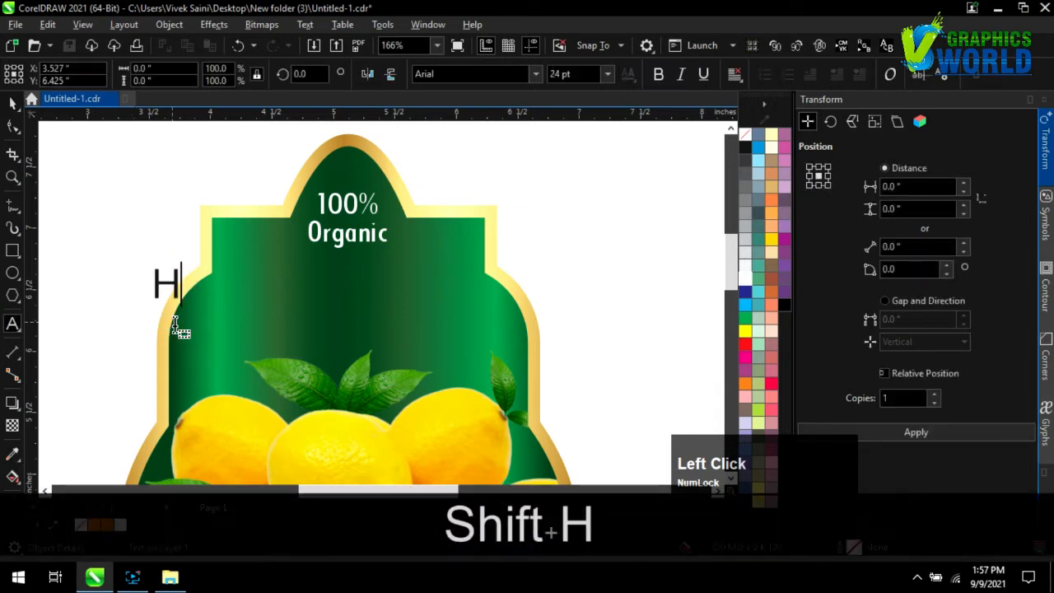
pyautogui.write('ealth')
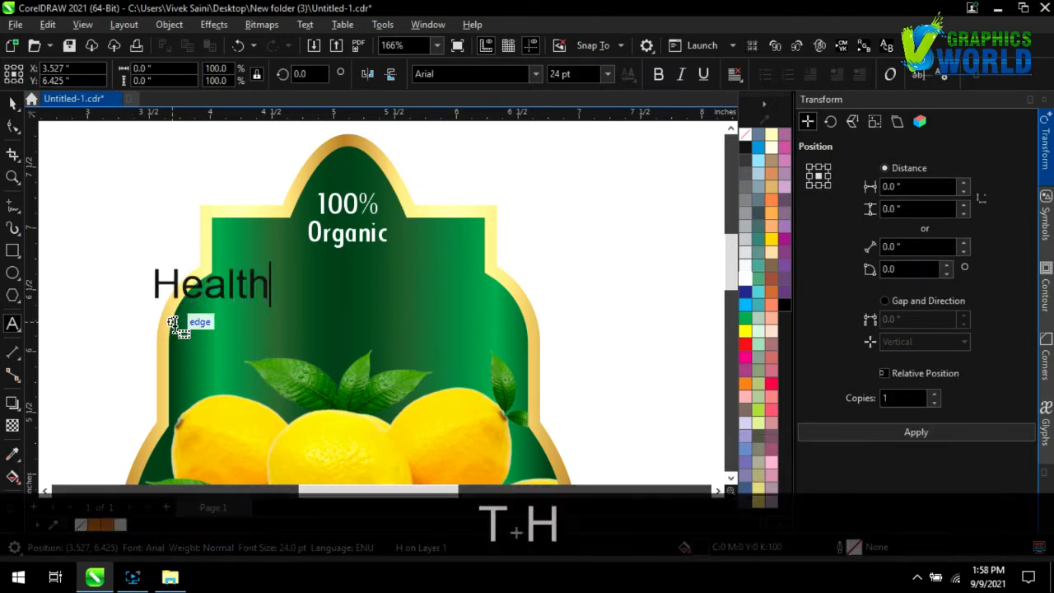
pyautogui.write('y')
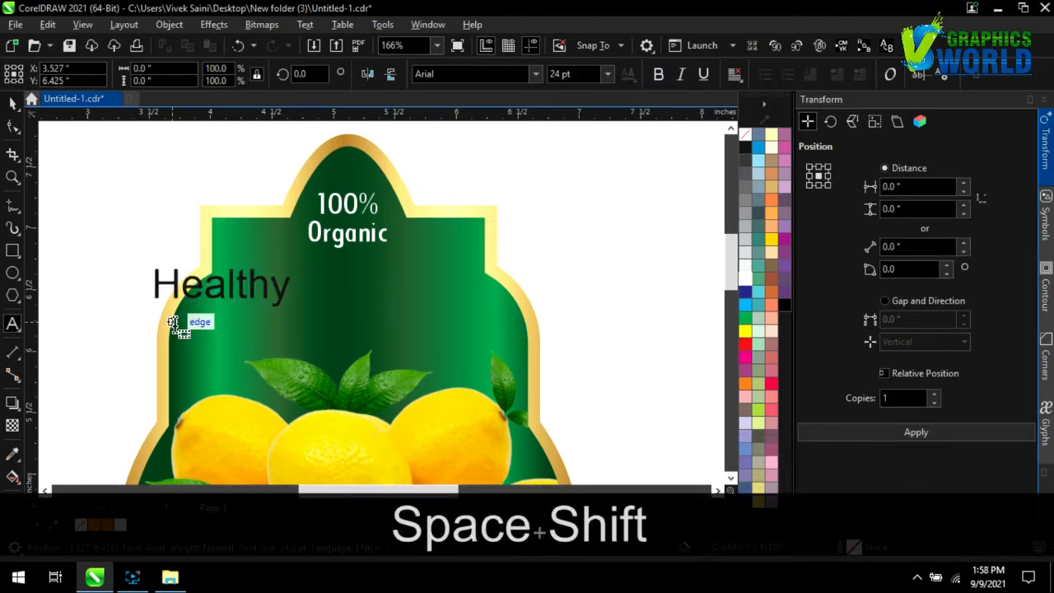
pyautogui.write(' Drink')
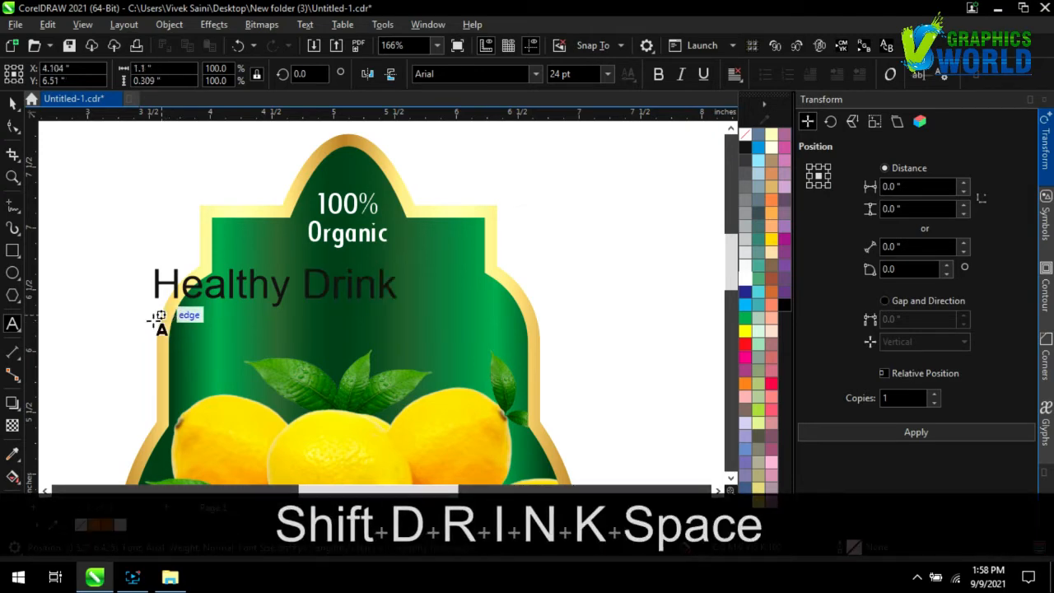
pyautogui.hotkey('ctrl', 'a')
pyautogui.hotkey('ctrl', 'c')
pyautogui.click(16, 107)
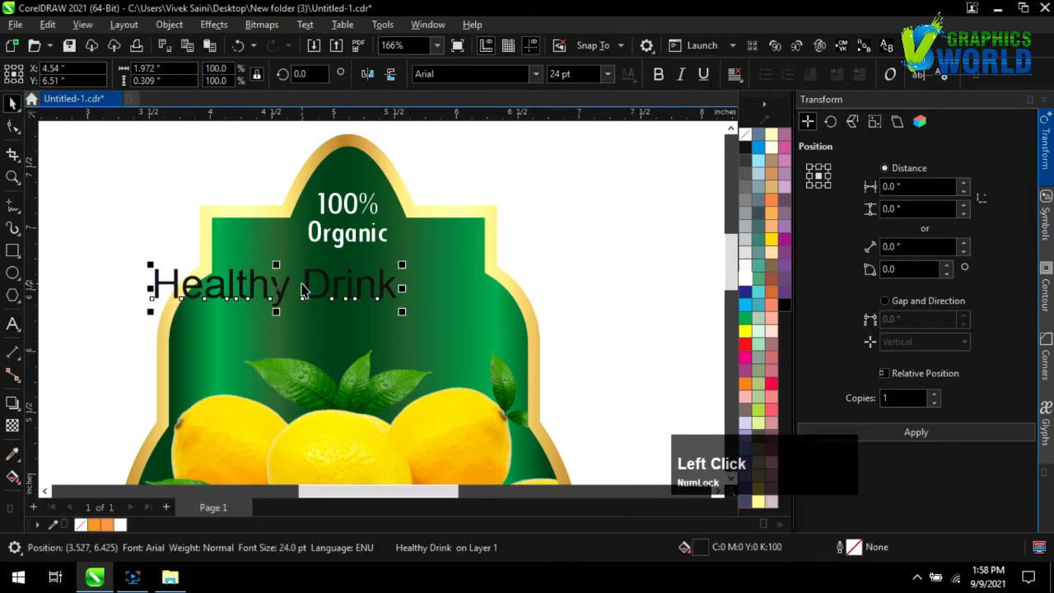
# - Move "Healthy Drink" directly beneath "100% Organic", reduce it to about 15.9 pt and make it bold
pyautogui.moveTo(307, 281); pyautogui.dragTo(378, 274)
pyautogui.moveTo(472, 257)
pyautogui.mouseDown()
pyautogui.moveTo(411, 265)
pyautogui.moveTo(416, 275)
pyautogui.moveTo(425, 252)
pyautogui.mouseUp()
pyautogui.click(661, 75)
# - Center "Healthy Drink" horizontally on the label, fill it white and save the document
pyautogui.keyDown('shift'); pyautogui.click(468, 243); pyautogui.keyUp('shift')
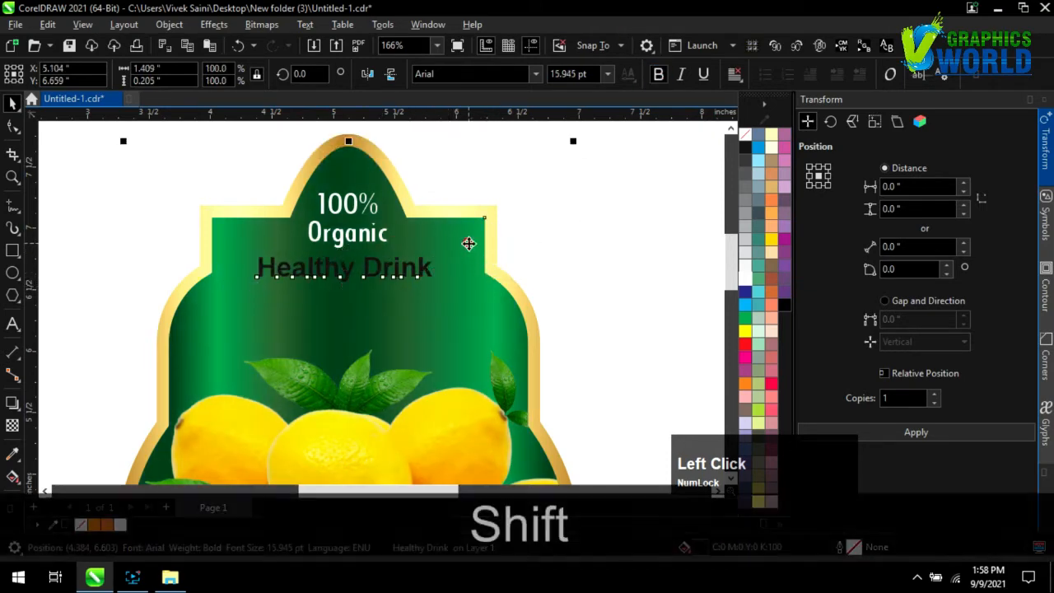
pyautogui.hotkey('shift', 'c')
pyautogui.click(429, 273)
pyautogui.click(744, 279)
pyautogui.scroll(-1, 456, 200)
pyautogui.scroll(-2, 456, 200)
pyautogui.click(589, 235)
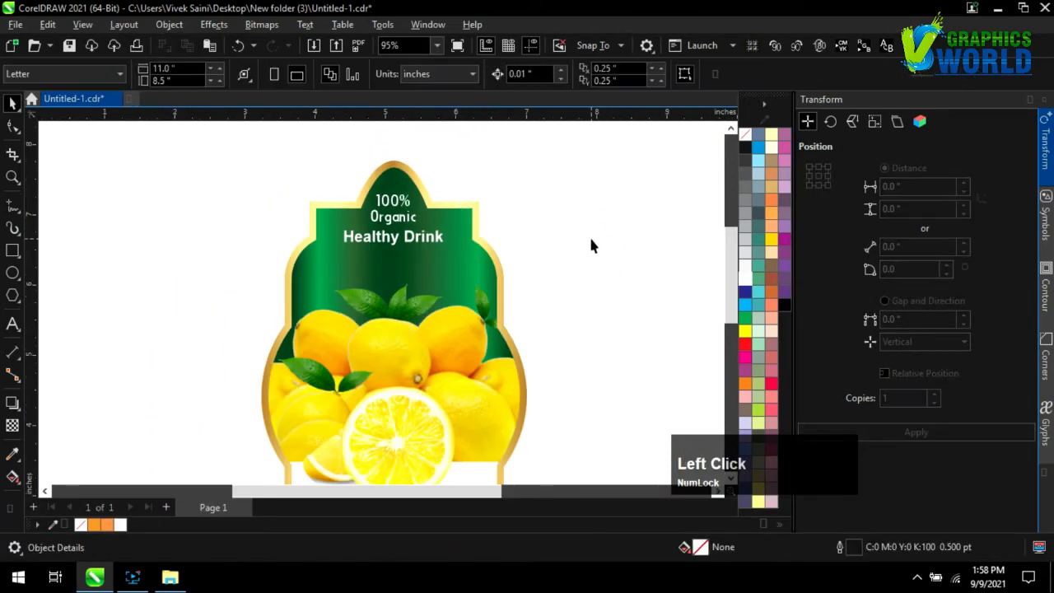
pyautogui.hotkey('ctrl', 's')
# - Copy the gold gradient fill of the label's frame onto the "100% Organic" text
pyautogui.scroll(3, 434, 237)
pyautogui.click(434, 236)
pyautogui.scroll(1, 431, 223)
pyautogui.click(381, 186)
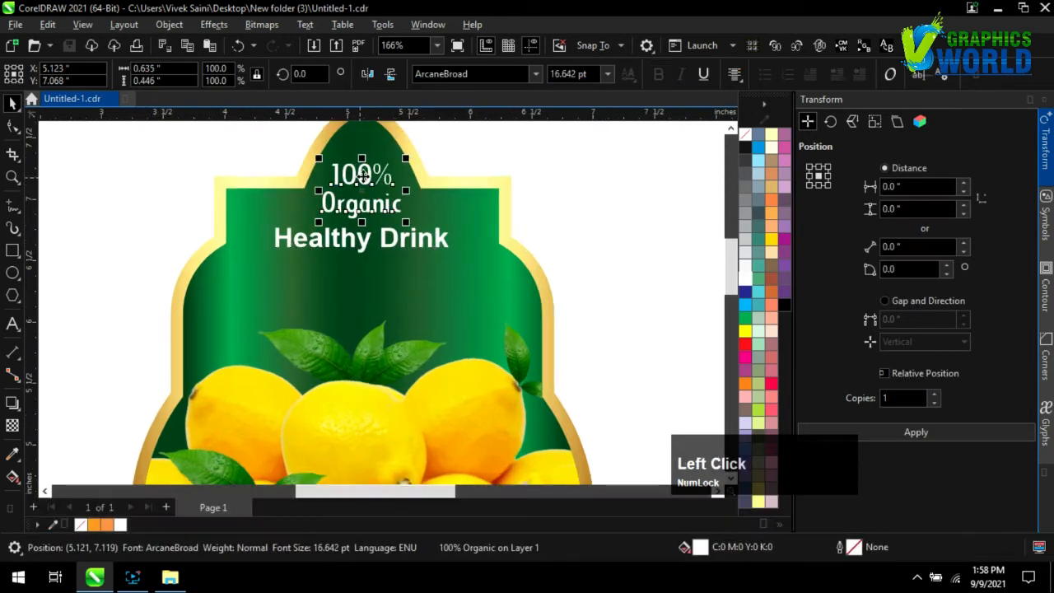
pyautogui.click(46, 25)
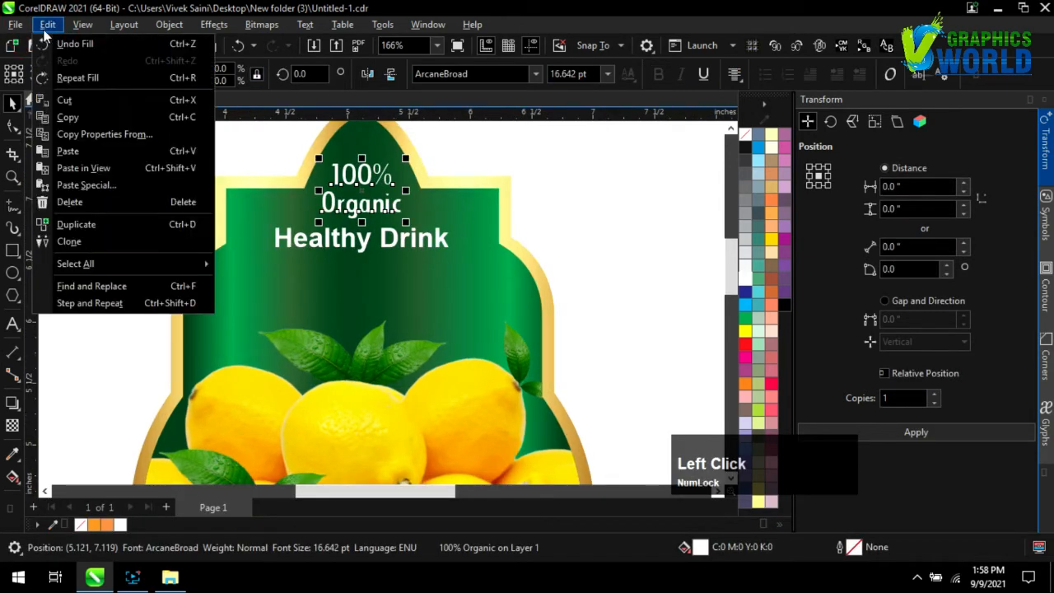
pyautogui.click(91, 134)
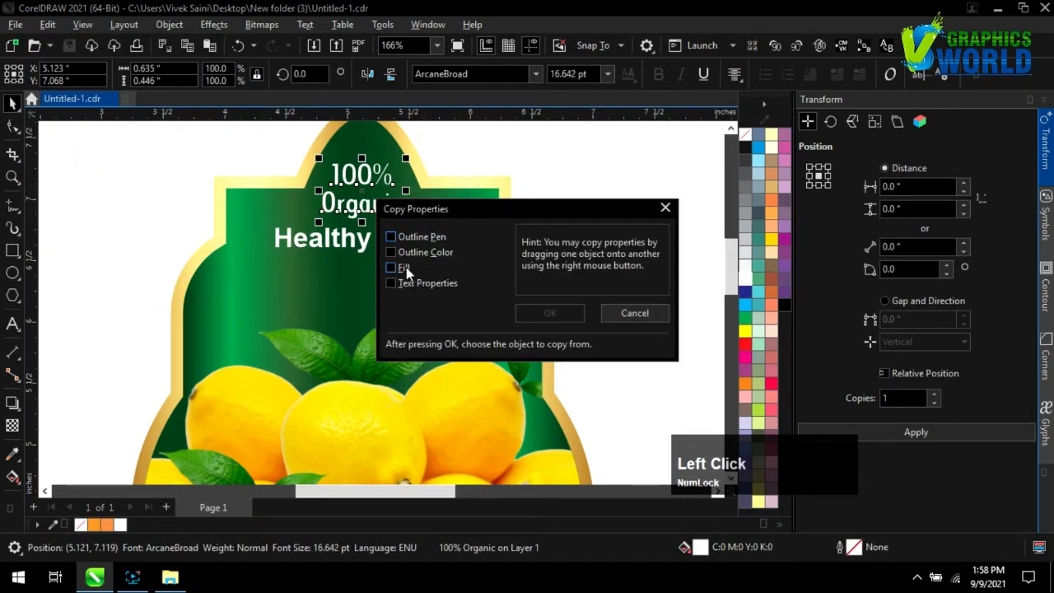
pyautogui.click(404, 267)
pyautogui.click(549, 313)
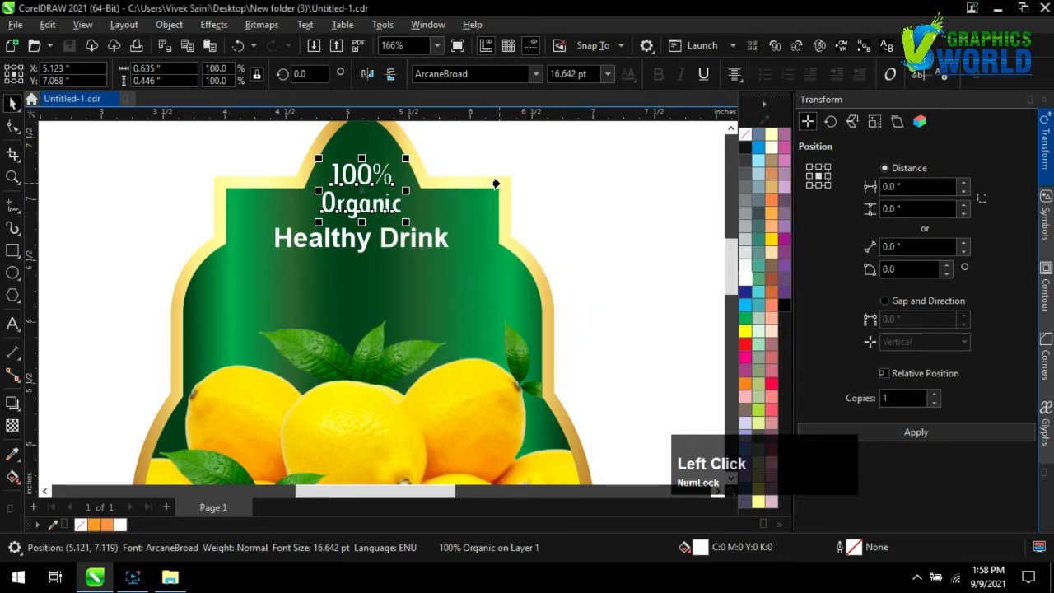
pyautogui.click(603, 218)
pyautogui.scroll(-2, 390, 196)
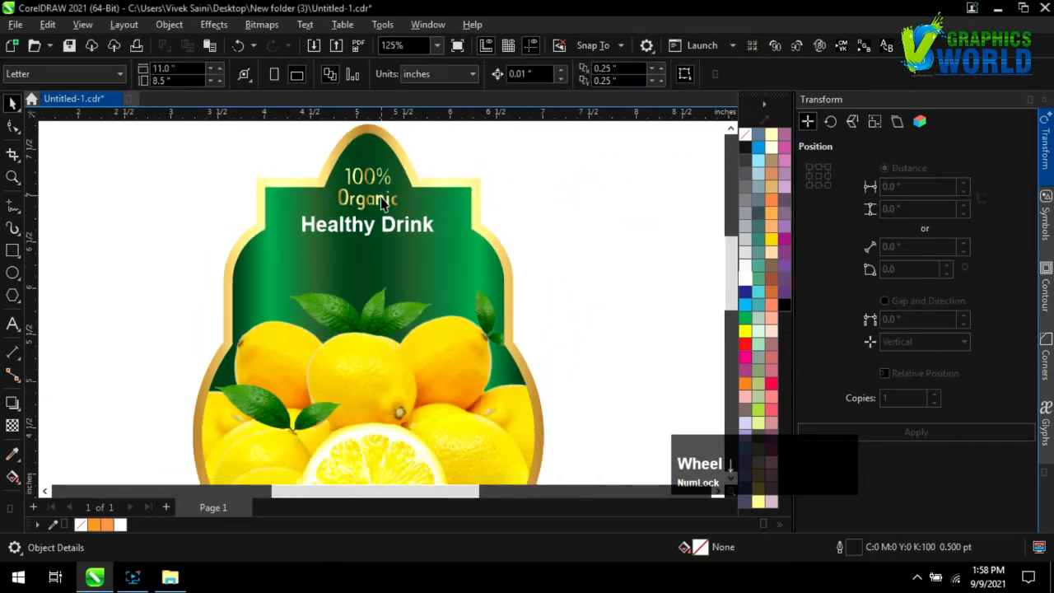
# - Add the text "Lemonade" in 24 pt Arial between "Healthy Drink" and the leaves
pyautogui.scroll(3, 390, 215)
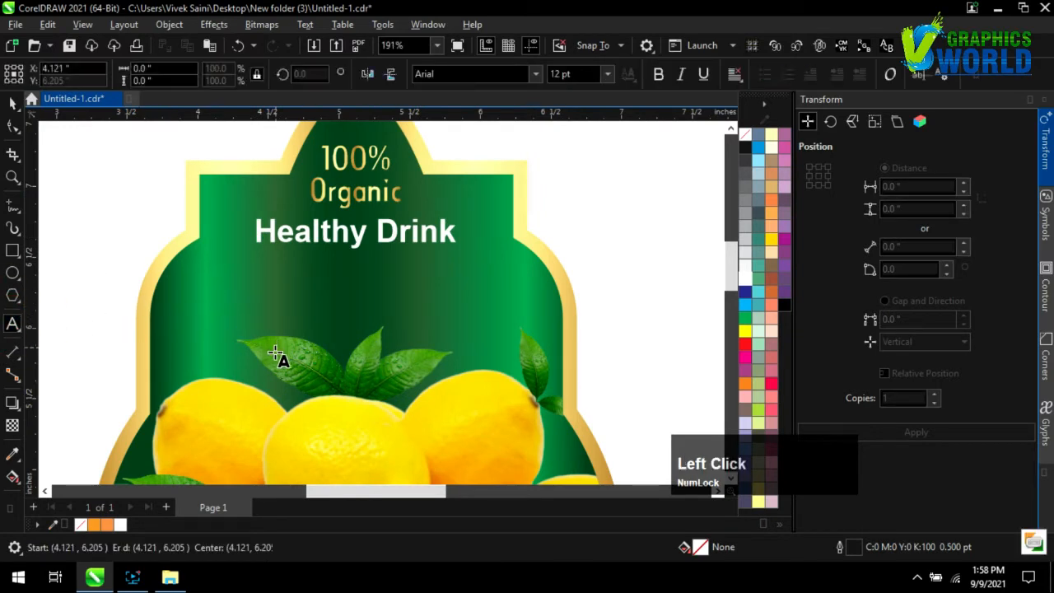
pyautogui.write('Lem')
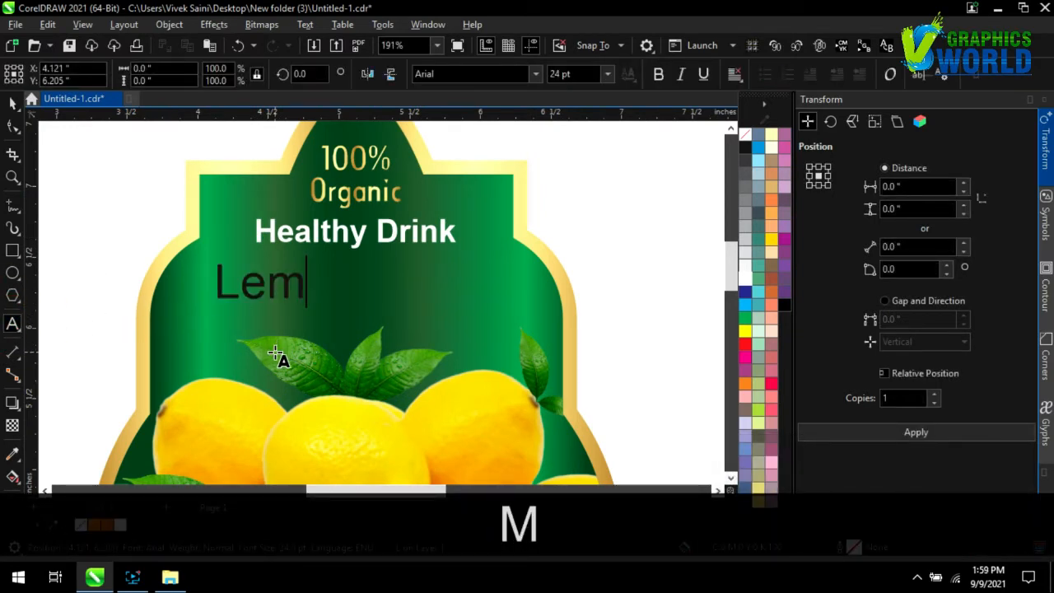
pyautogui.write('onade')
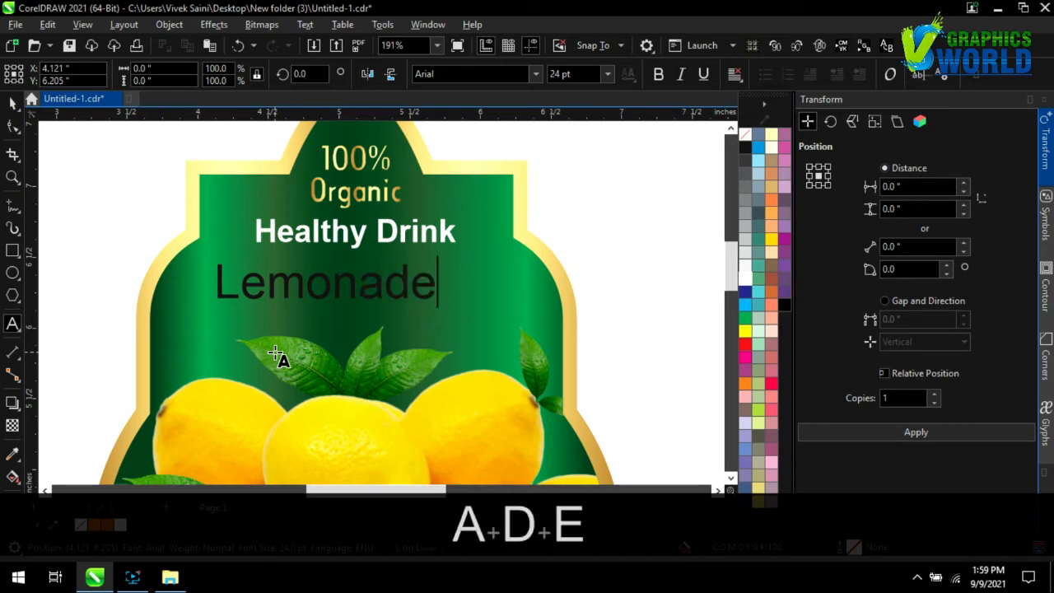
# - Change the font of the whole "Lemonade" text to VictorianD
pyautogui.click(300, 286)
pyautogui.hotkey('ctrl', 'a')
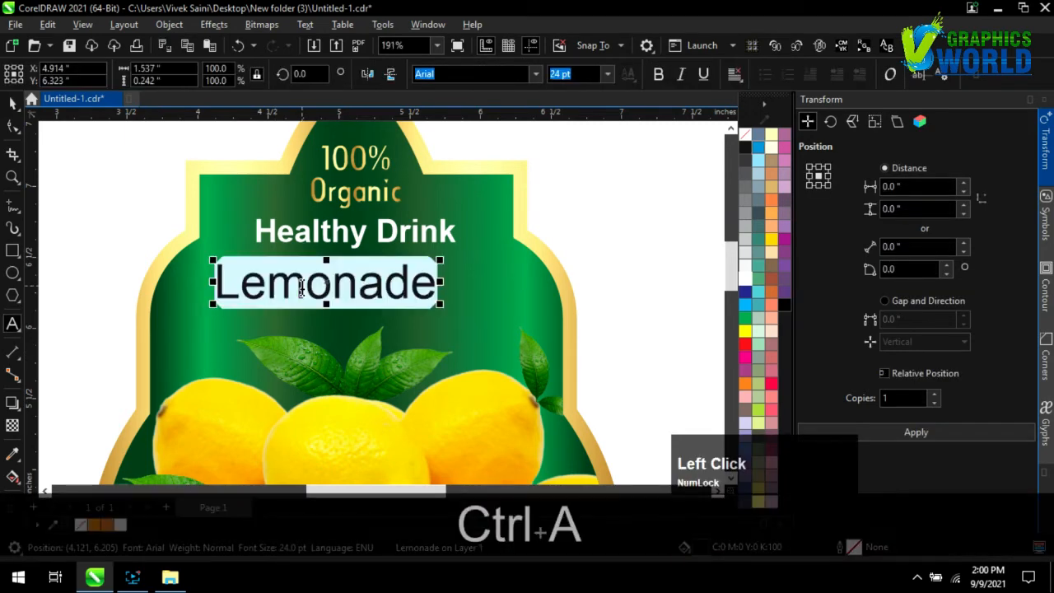
pyautogui.click(536, 74)
pyautogui.scroll(-2, 496, 251)
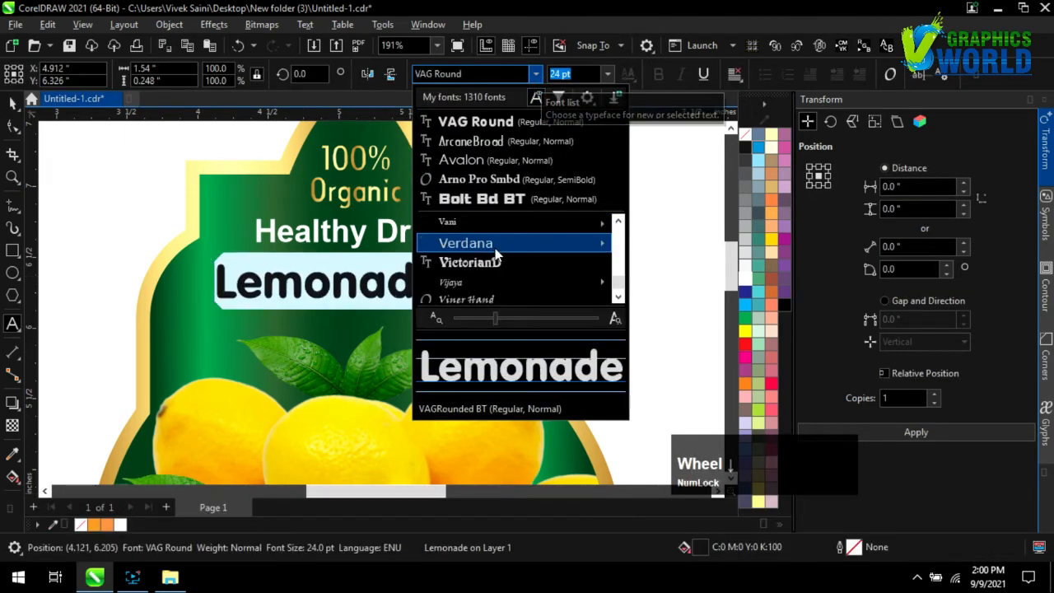
pyautogui.click(502, 262)
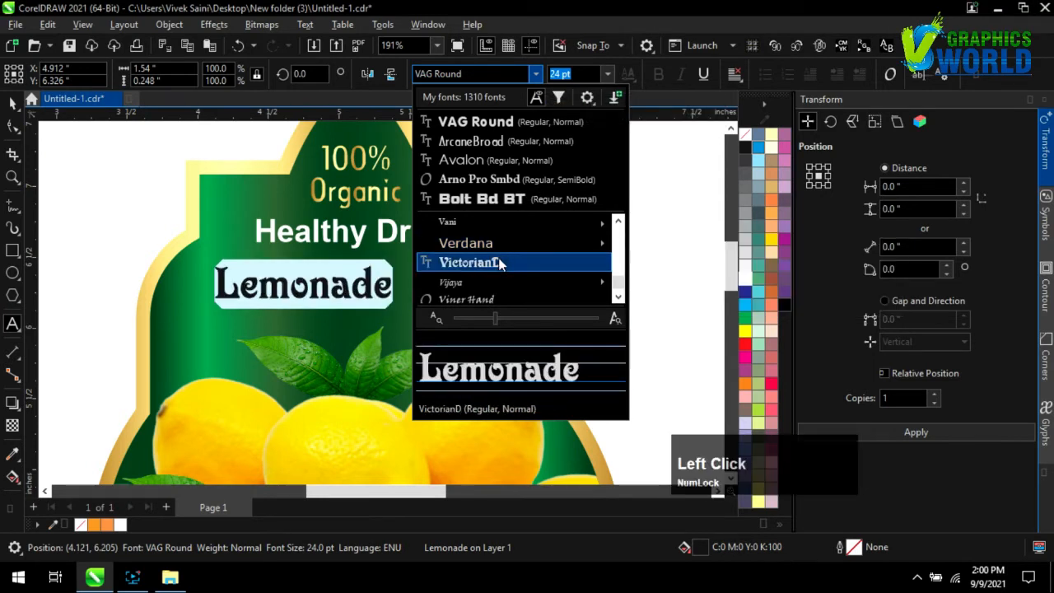
pyautogui.click(12, 105)
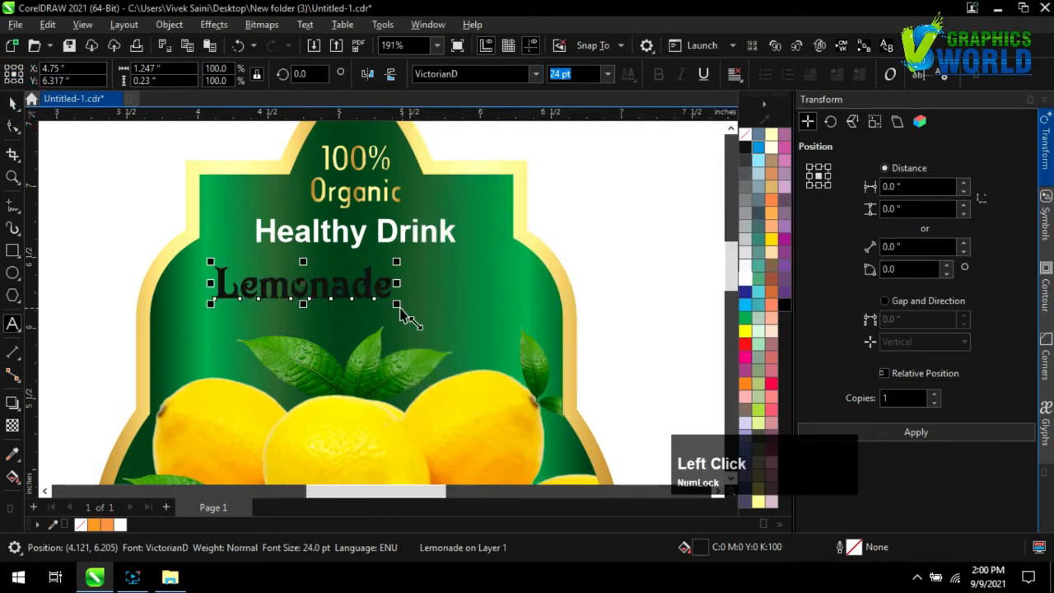
# - Enlarge "Lemonade" to about 37 pt, place it just below "Healthy Drink" and fill it yellow
pyautogui.moveTo(398, 304); pyautogui.dragTo(492, 328)
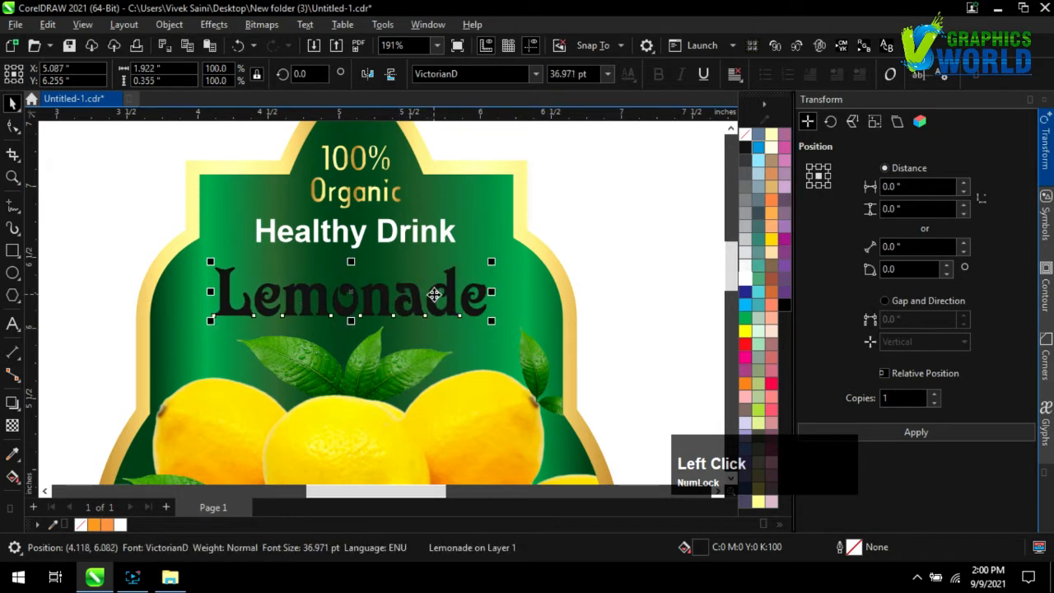
pyautogui.moveTo(437, 294); pyautogui.dragTo(428, 299)
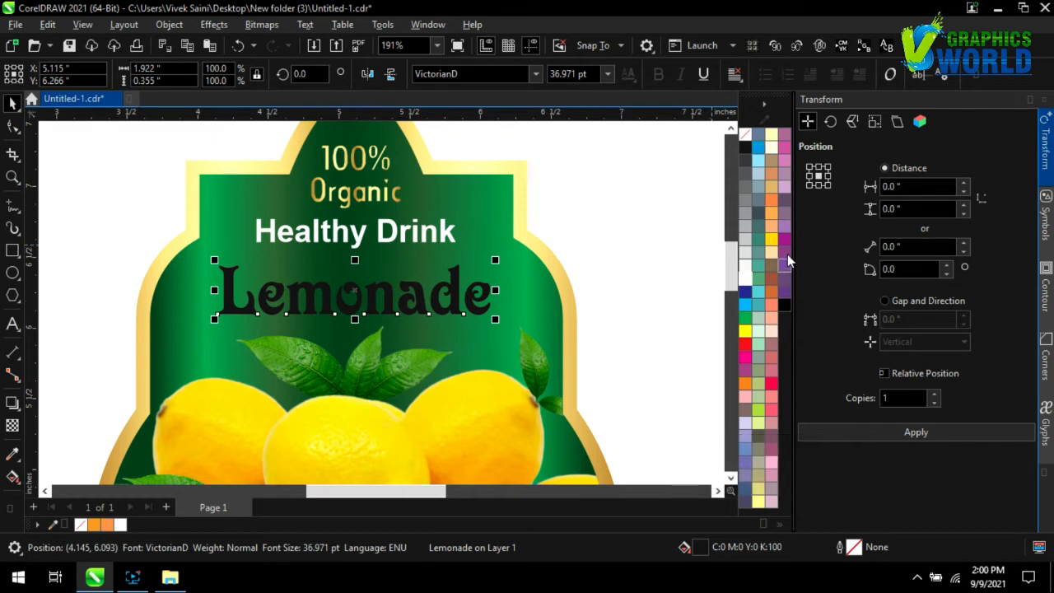
pyautogui.click(771, 239)
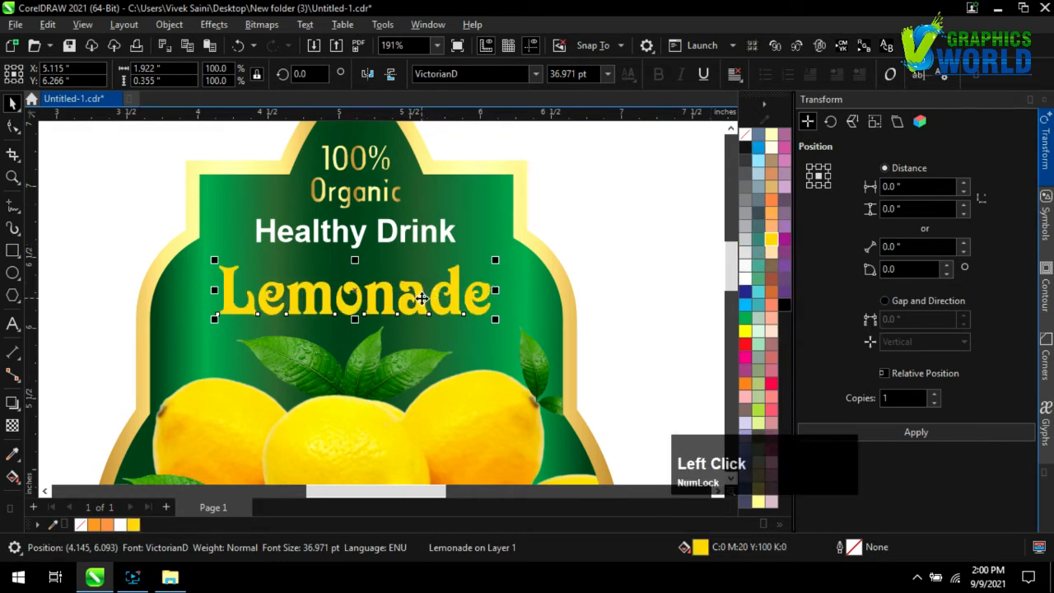
pyautogui.moveTo(421, 298); pyautogui.dragTo(421, 291)
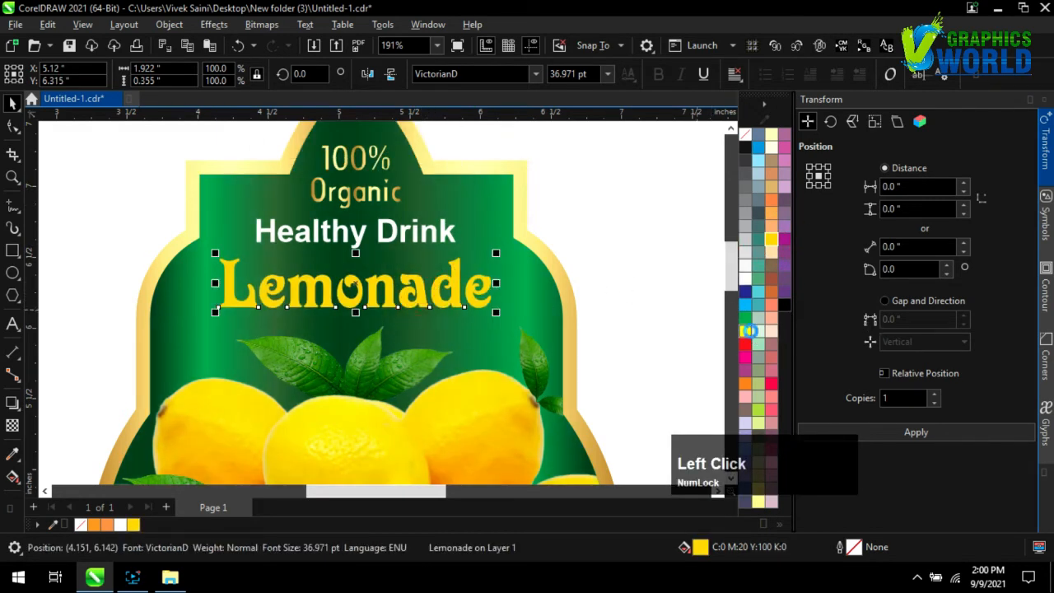
# - Center "Lemonade" horizontally on the label and save the document
pyautogui.keyDown('shift'); pyautogui.click(535, 266); pyautogui.keyUp('shift')
pyautogui.hotkey('shift', 'c')
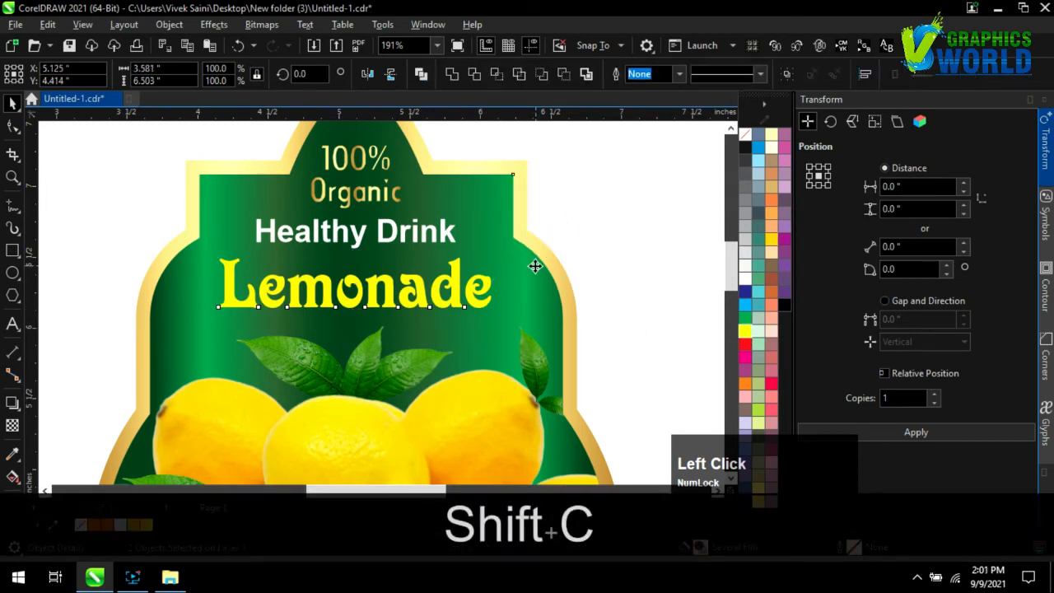
pyautogui.scroll(-4, 535, 265)
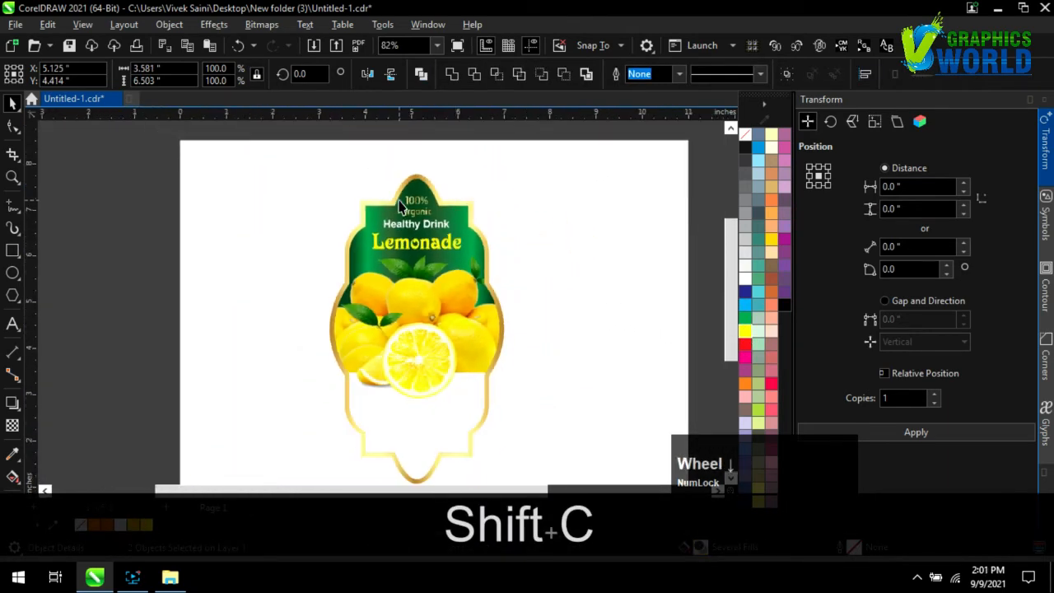
pyautogui.scroll(-1, 521, 258)
pyautogui.click(573, 235)
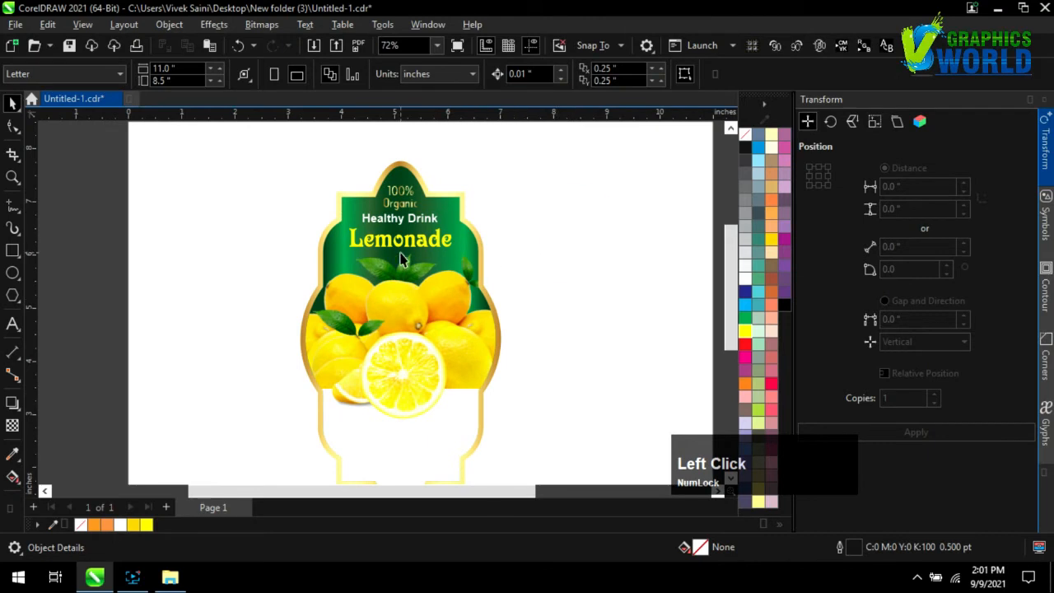
pyautogui.scroll(1, 402, 260)
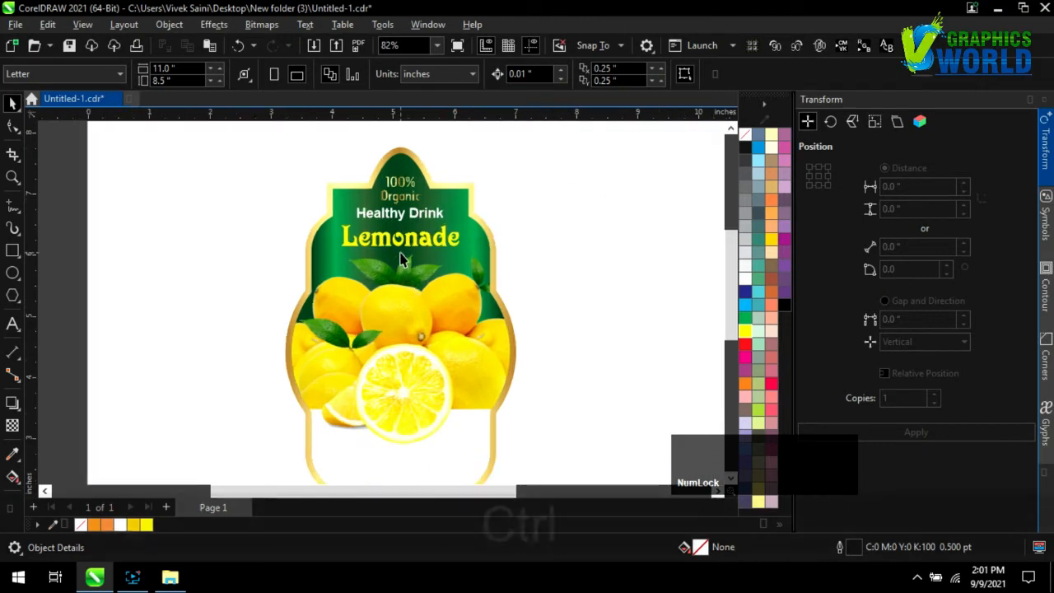
pyautogui.hotkey('ctrl', 's')
# - Copy the leaf pair from the lower lemons onto the "Lemonade" text and shrink the copy to about 0.45 in wide
pyautogui.scroll(3, 397, 263)
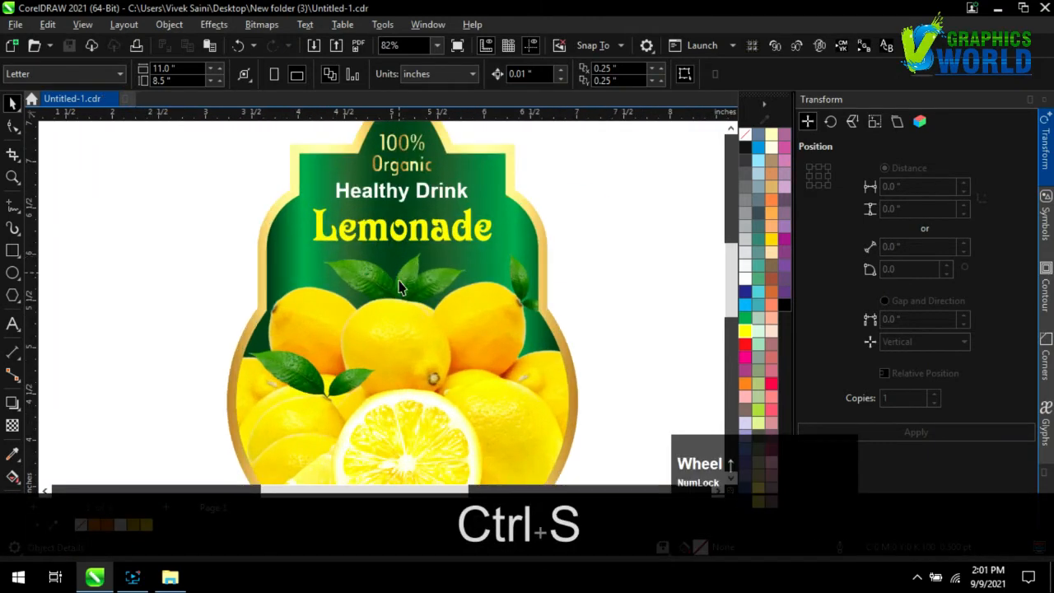
pyautogui.click(302, 380)
pyautogui.keyDown('shift'); pyautogui.click(356, 390); pyautogui.keyUp('shift')
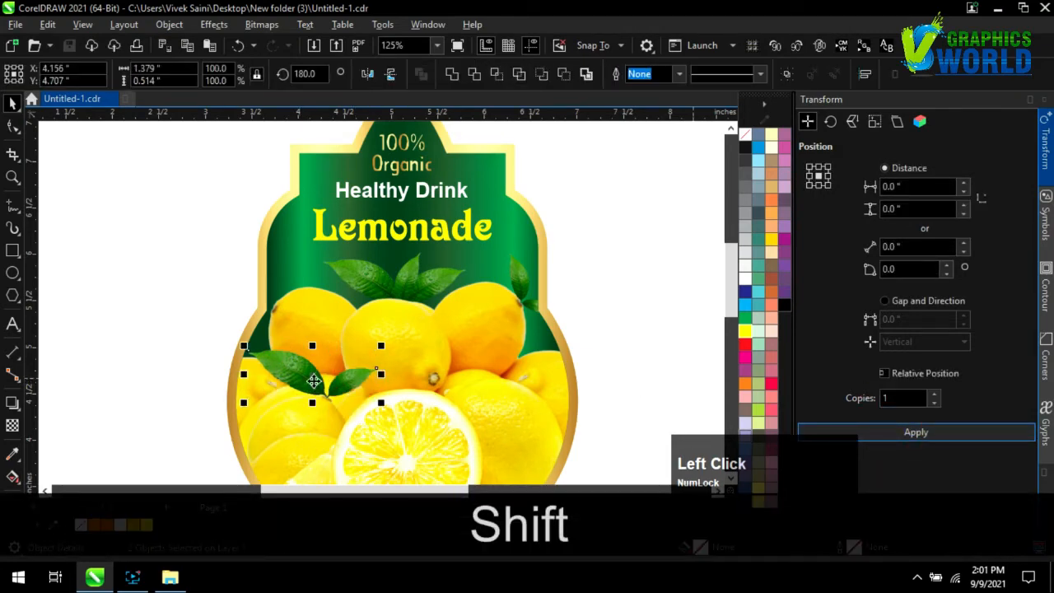
pyautogui.moveTo(287, 374)
pyautogui.mouseDown()
pyautogui.moveTo(346, 205)
pyautogui.moveTo(377, 215)
pyautogui.mouseUp()
pyautogui.scroll(2, 466, 217)
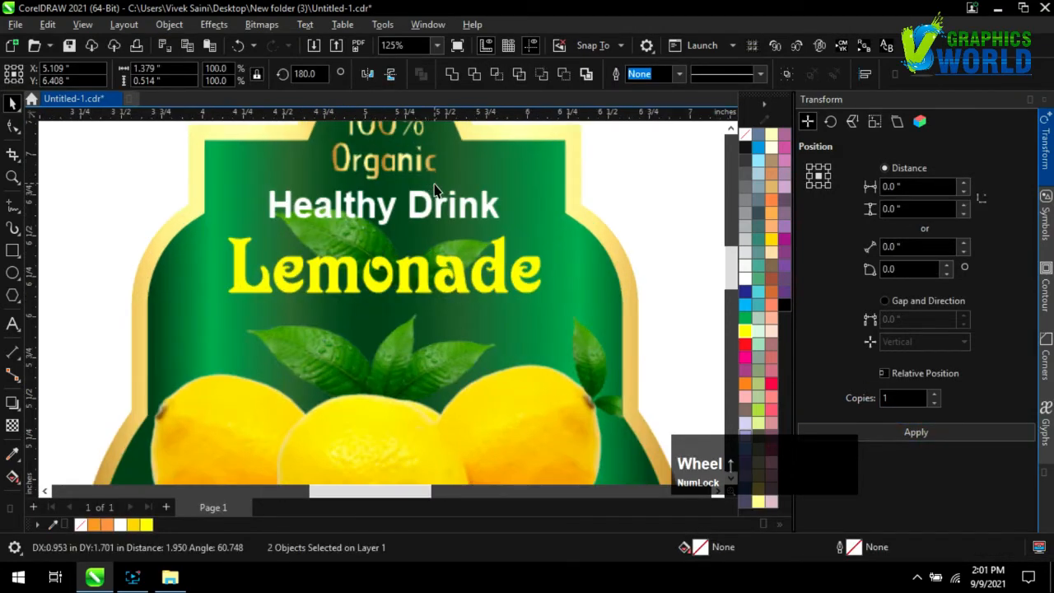
pyautogui.moveTo(509, 207); pyautogui.dragTo(333, 268)
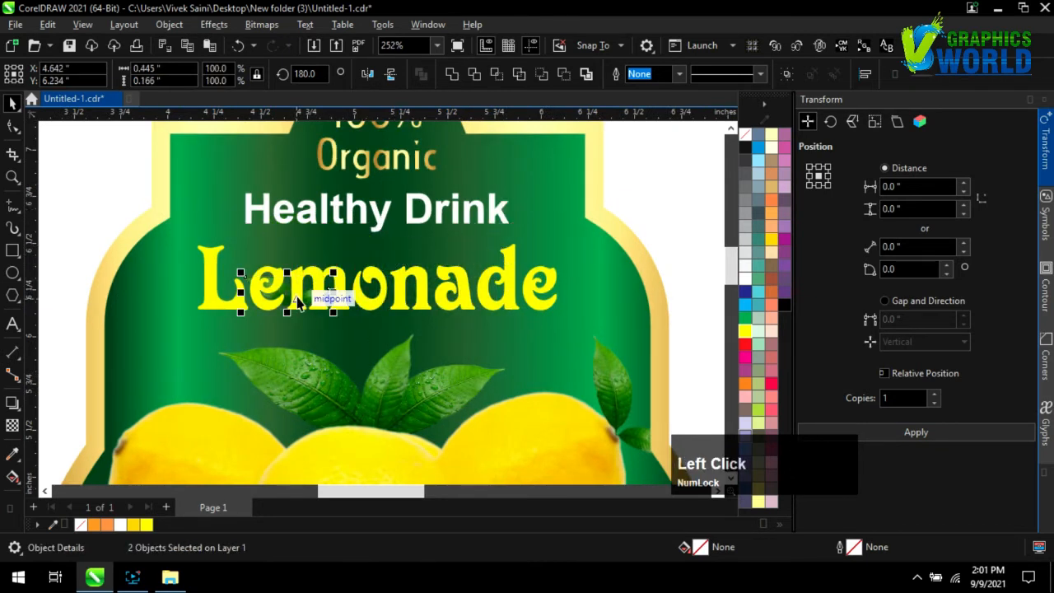
# - Place the small leaf pair on top of the "o" in "Lemonade" and reduce it to about 0.36 in wide
pyautogui.moveTo(291, 295); pyautogui.dragTo(374, 263)
pyautogui.scroll(5, 387, 262)
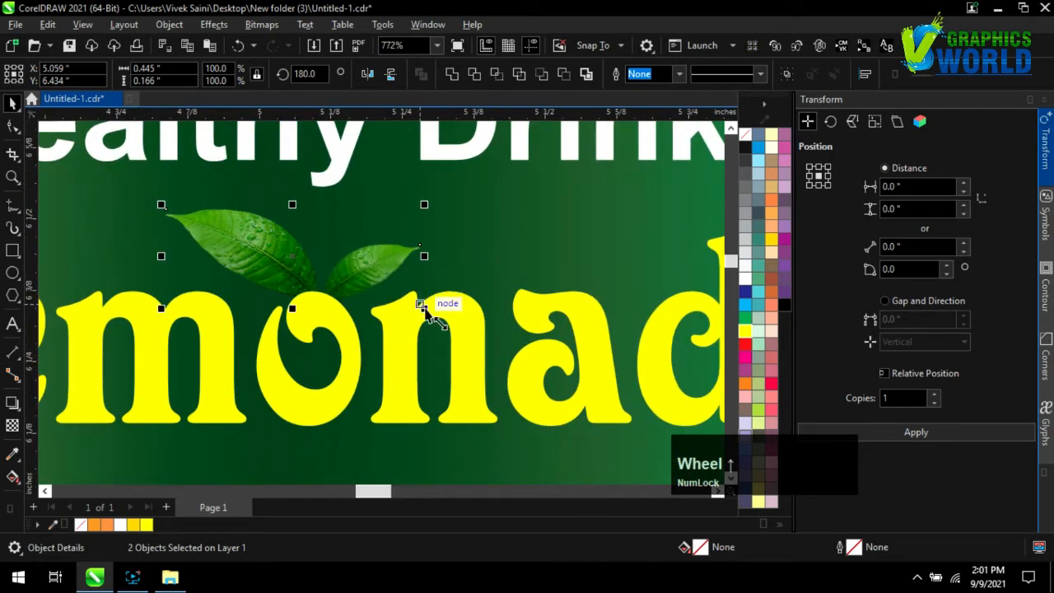
pyautogui.moveTo(422, 304); pyautogui.dragTo(339, 279)
pyautogui.scroll(-5, 376, 280)
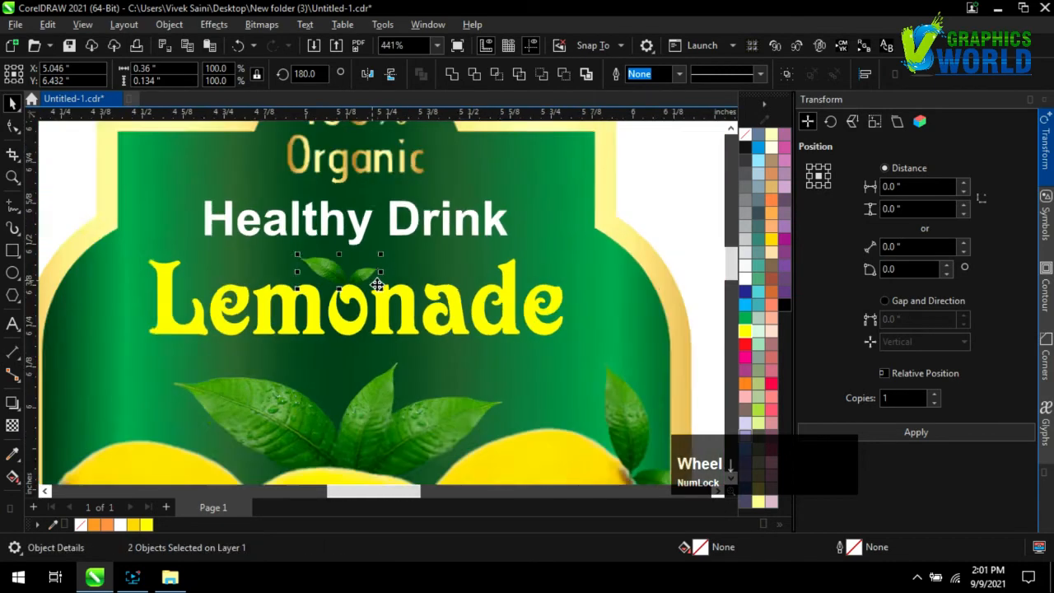
pyautogui.scroll(-2, 426, 258)
pyautogui.click(599, 220)
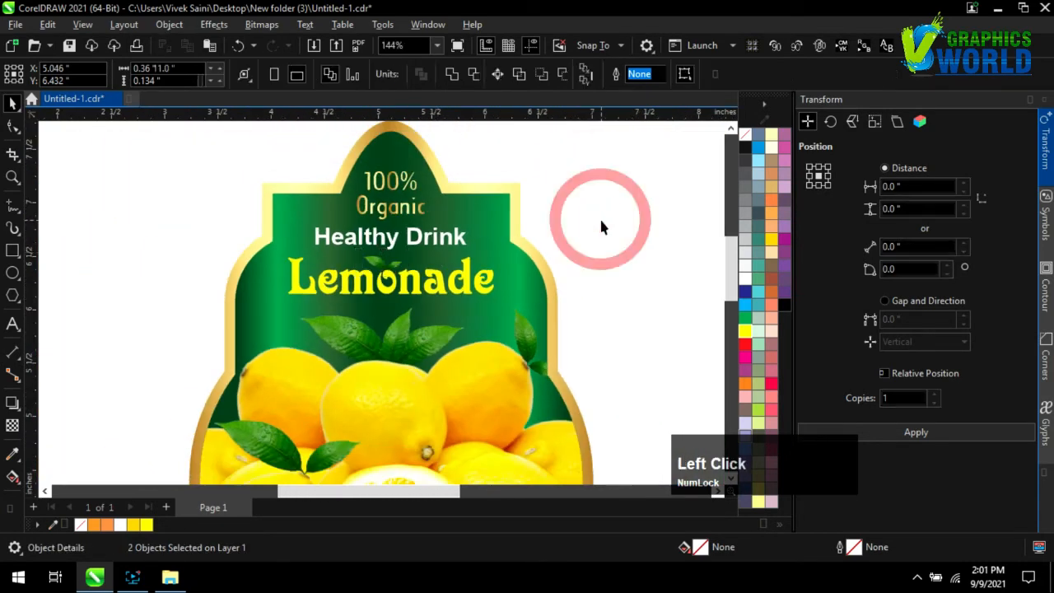
# - Duplicate the "Lemonade" text together with its small leaf pair and move the copy to the right of the label
pyautogui.scroll(-1, 401, 164)
pyautogui.scroll(1, 407, 275)
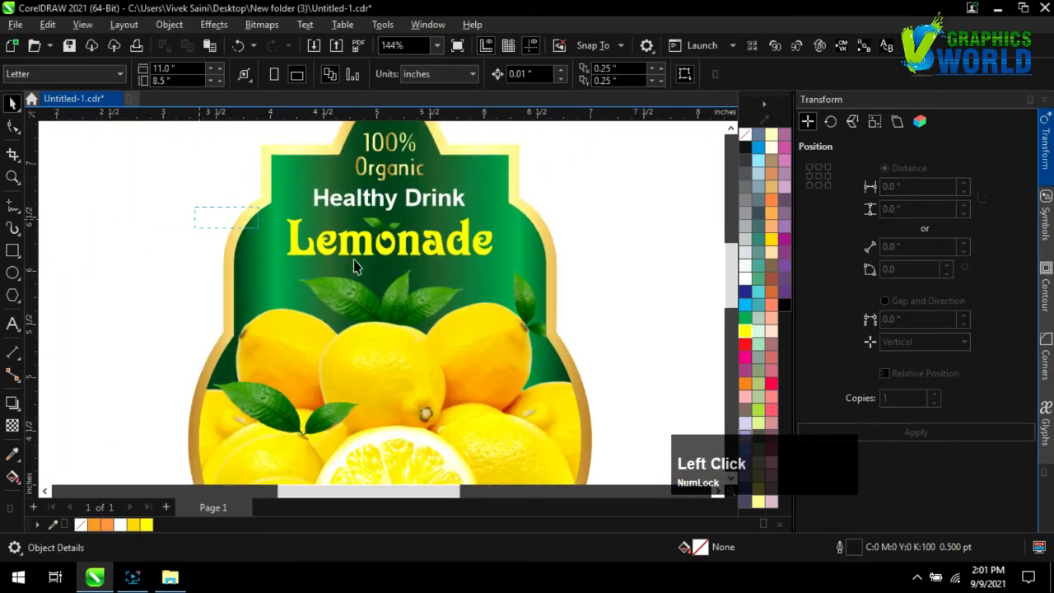
pyautogui.moveTo(516, 273); pyautogui.dragTo(526, 271)
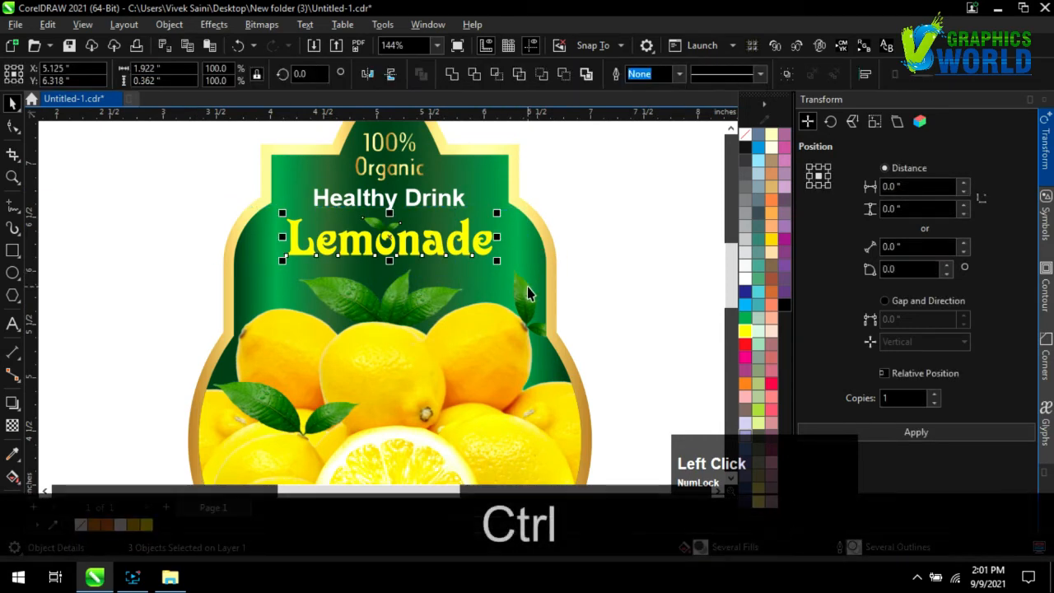
pyautogui.hotkey('ctrl', 'g')
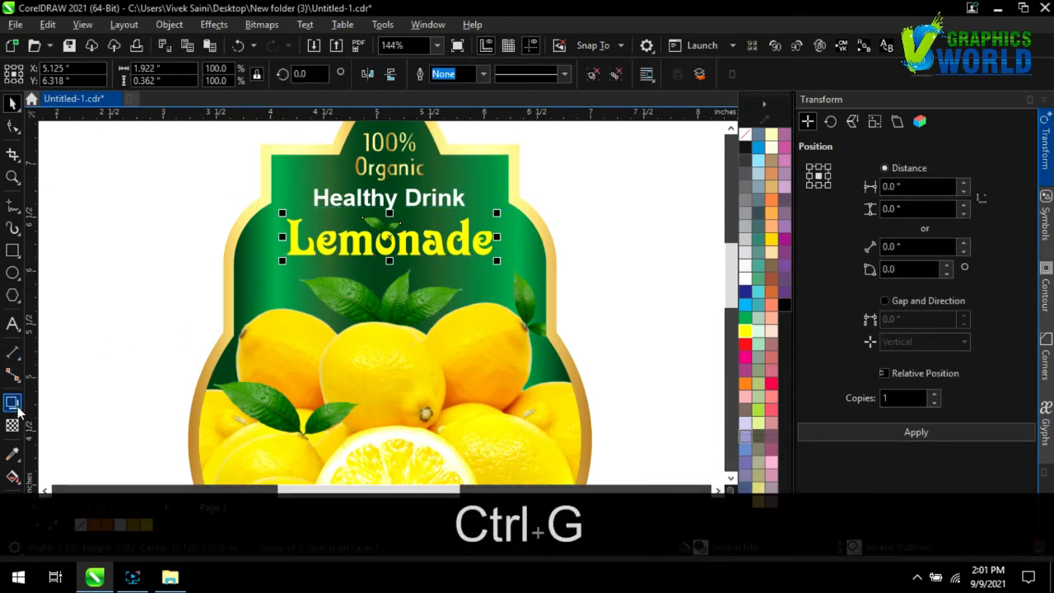
pyautogui.scroll(-1, 418, 342)
pyautogui.click(892, 436)
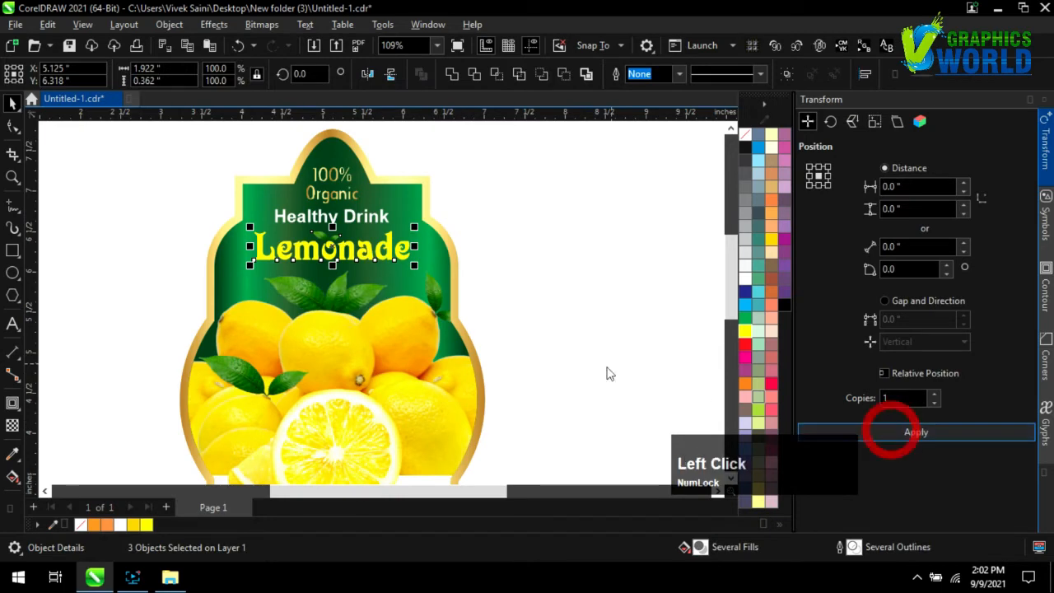
pyautogui.moveTo(369, 260); pyautogui.dragTo(613, 228)
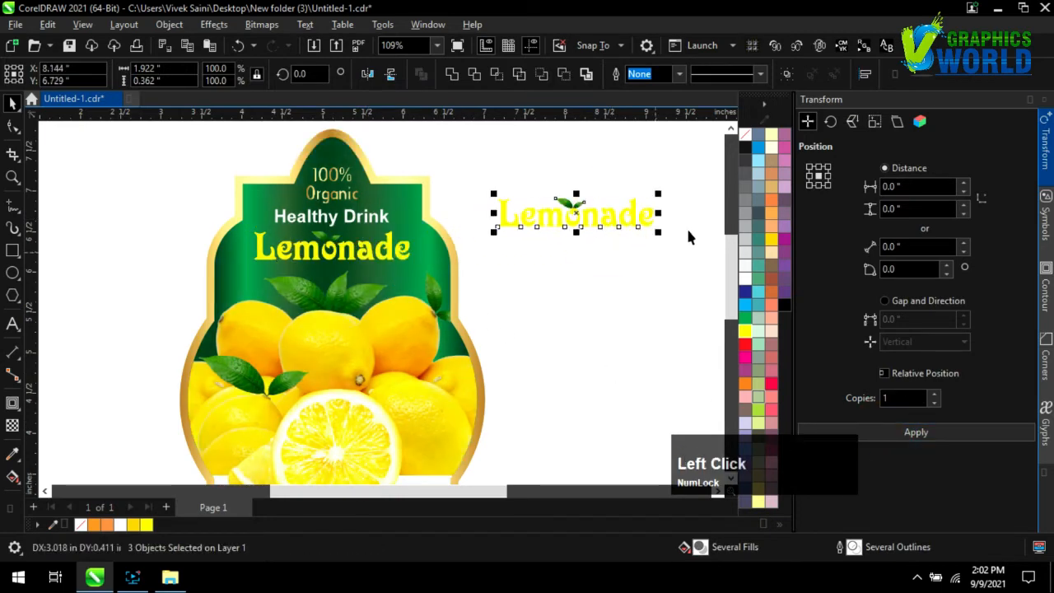
# - Fill the copied "Lemonade" text black and convert it with its leaves into a 300 dpi CMYK bitmap
pyautogui.click(743, 149)
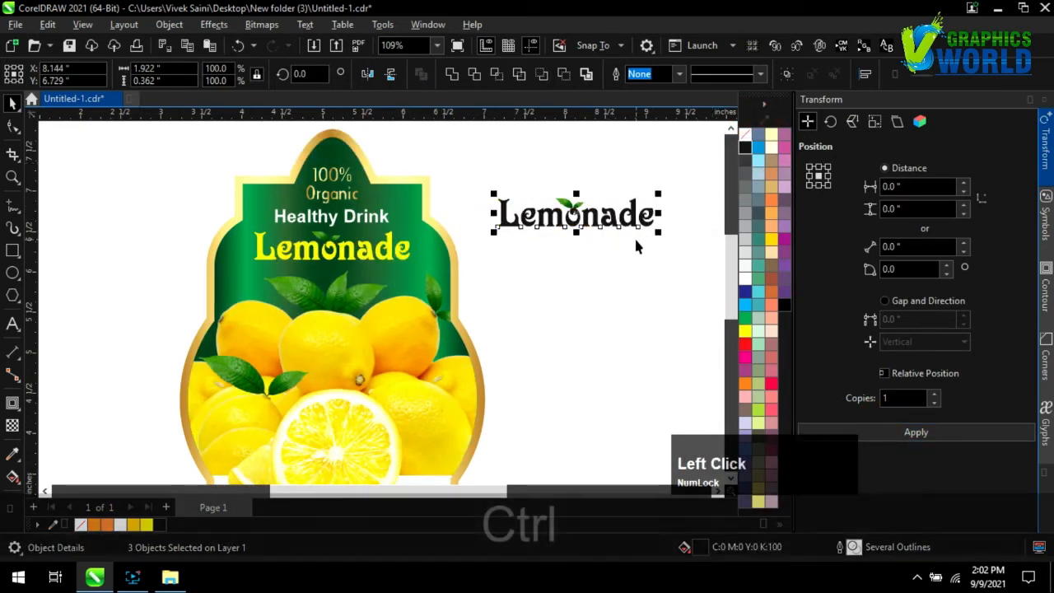
pyautogui.hotkey('ctrl', 'g')
pyautogui.scroll(1, 683, 209)
pyautogui.scroll(3, 675, 203)
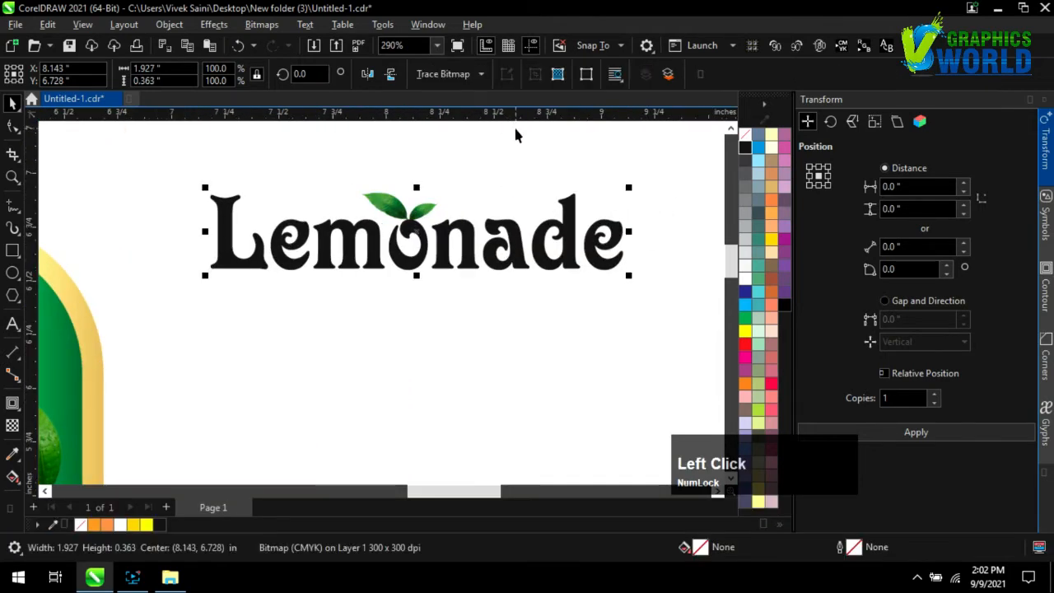
# - Outline-trace the "Lemonade" bitmap as a logo with Detail 96 and place the traced group below the bitmap
pyautogui.click(481, 74)
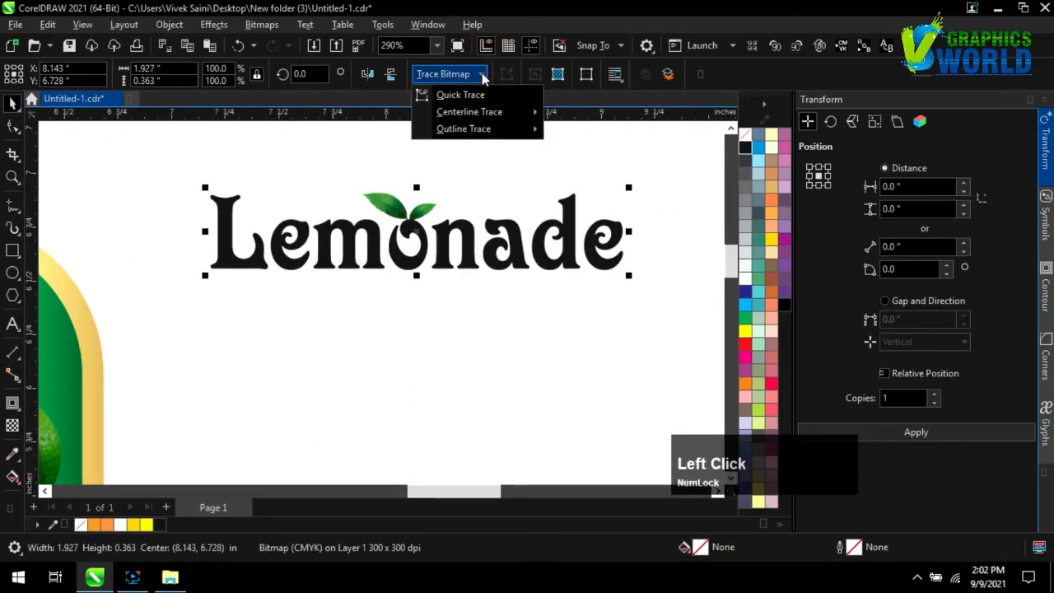
pyautogui.moveTo(493, 128)
pyautogui.click(585, 149)
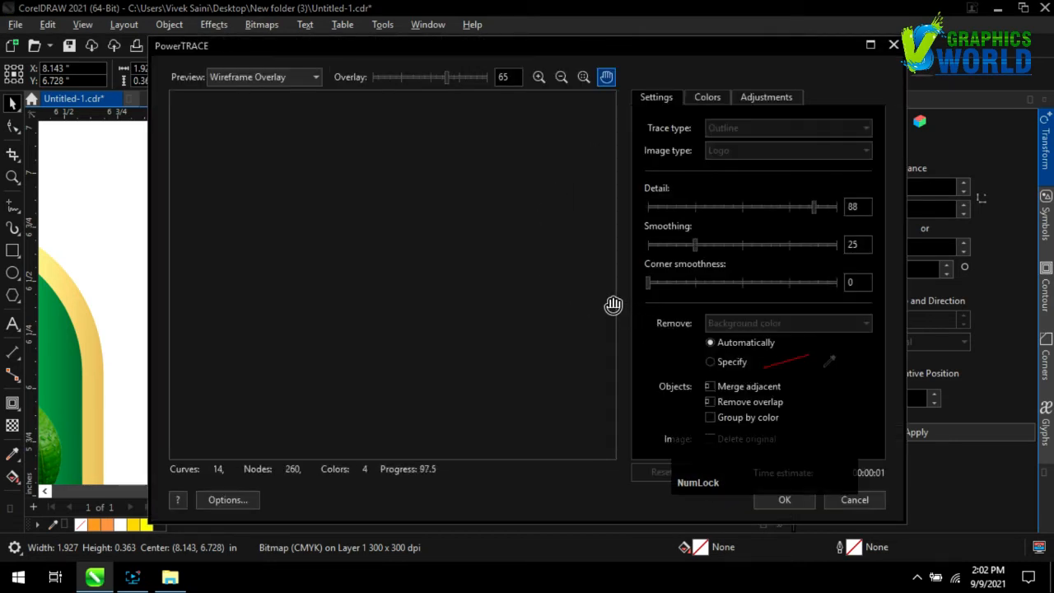
pyautogui.click(830, 208)
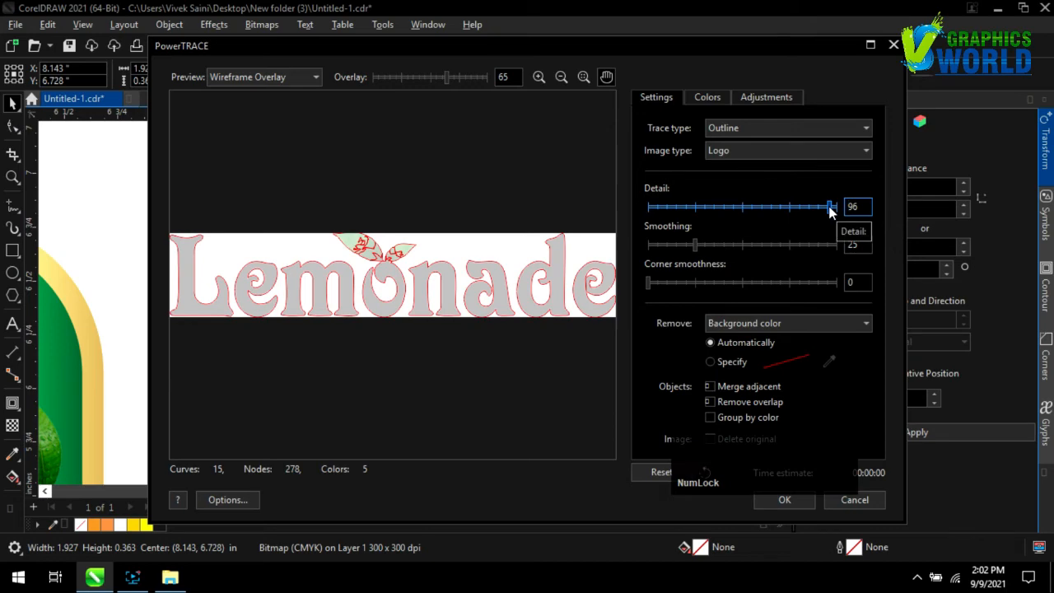
pyautogui.click(784, 500)
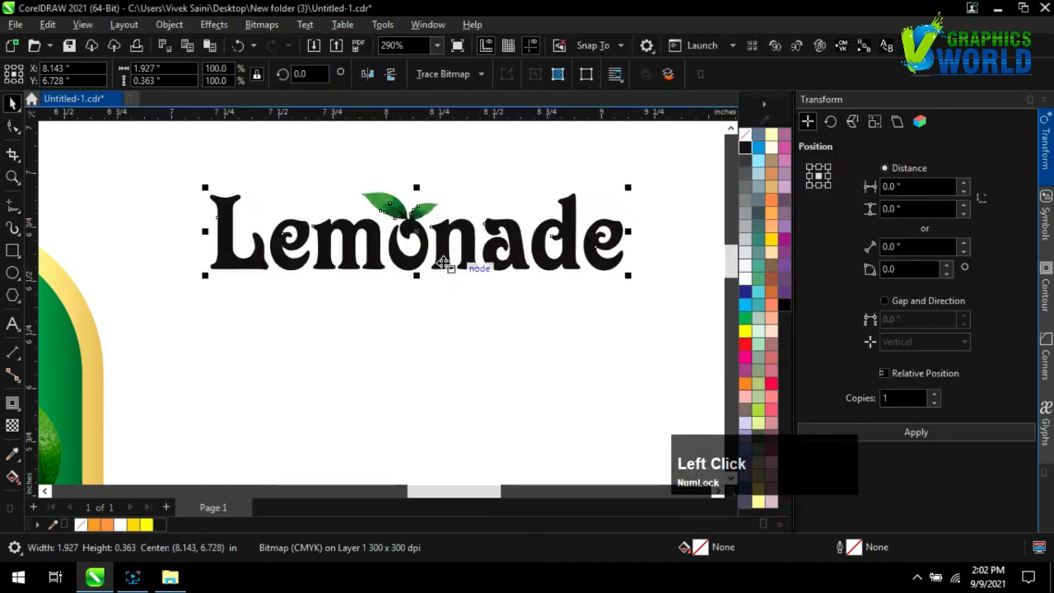
pyautogui.moveTo(443, 262)
pyautogui.mouseDown()
pyautogui.moveTo(447, 237)
pyautogui.moveTo(426, 366)
pyautogui.mouseUp()
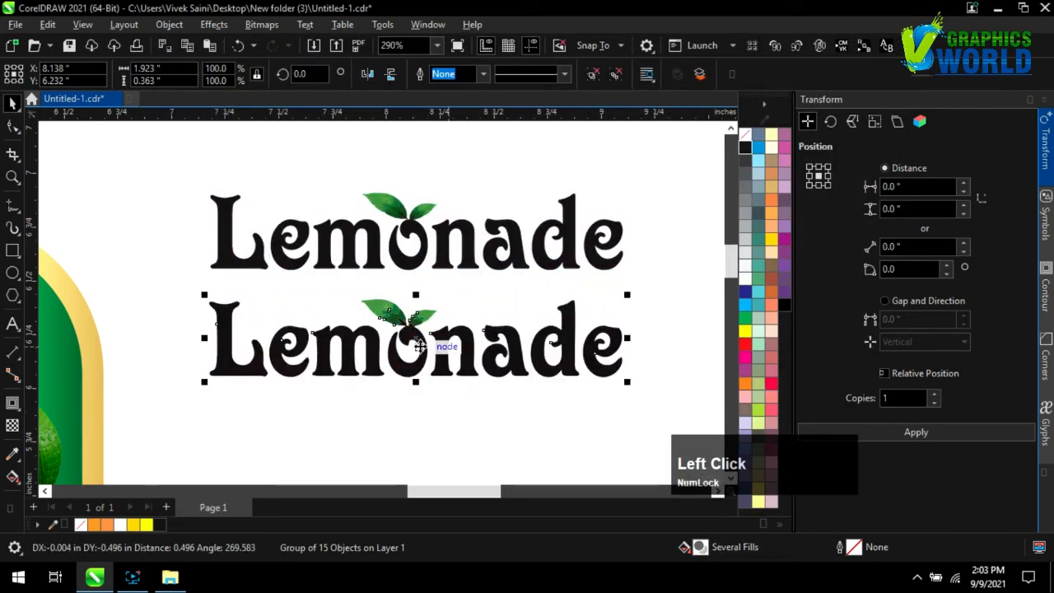
# - Fill the traced "Lemonade" group black, ungroup it and weld its pieces into a single curve
pyautogui.click(745, 147)
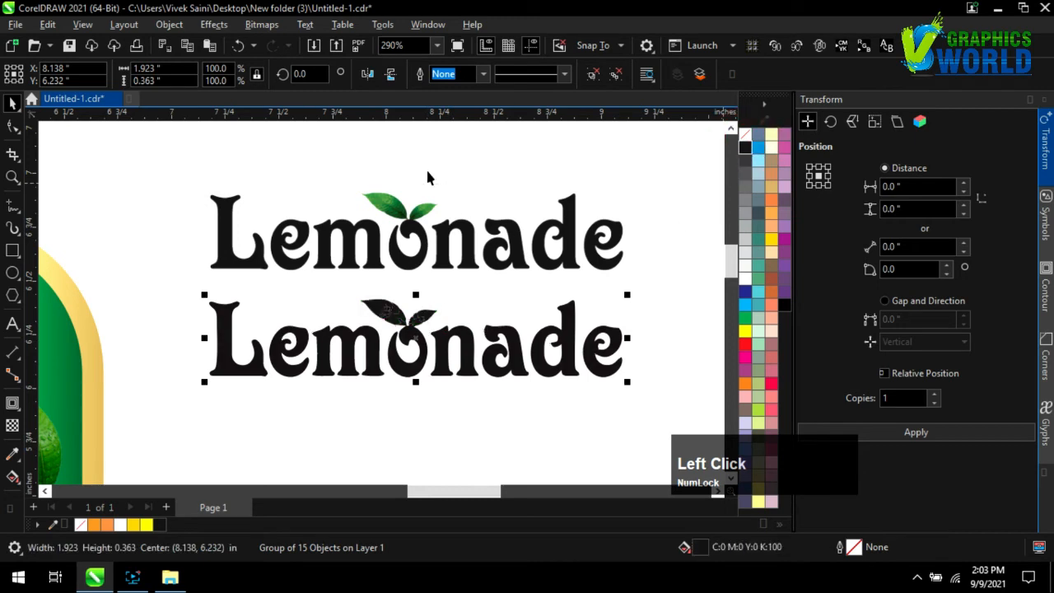
pyautogui.rightClick(388, 308)
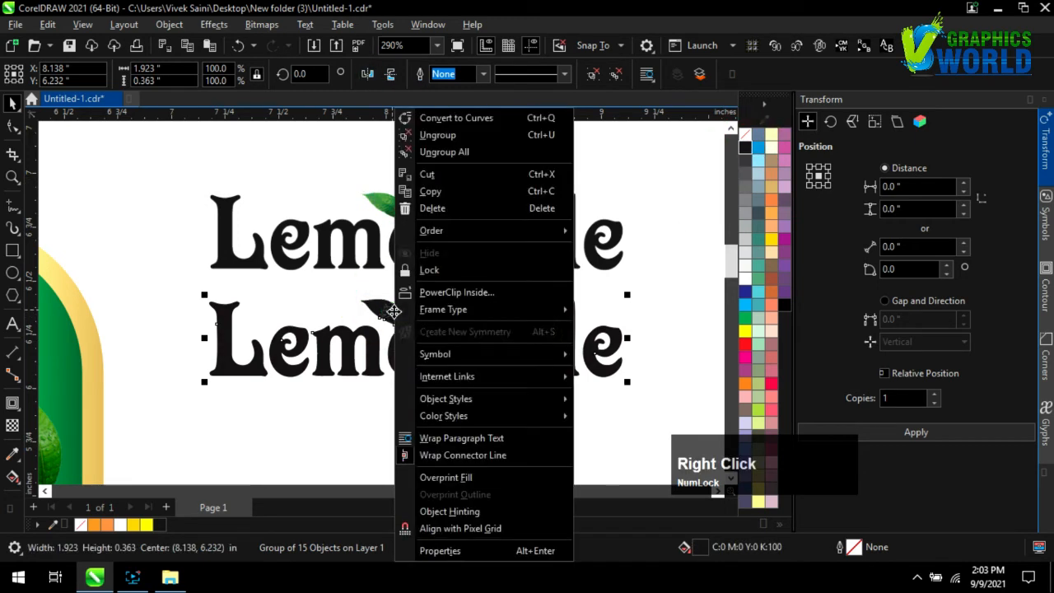
pyautogui.click(423, 136)
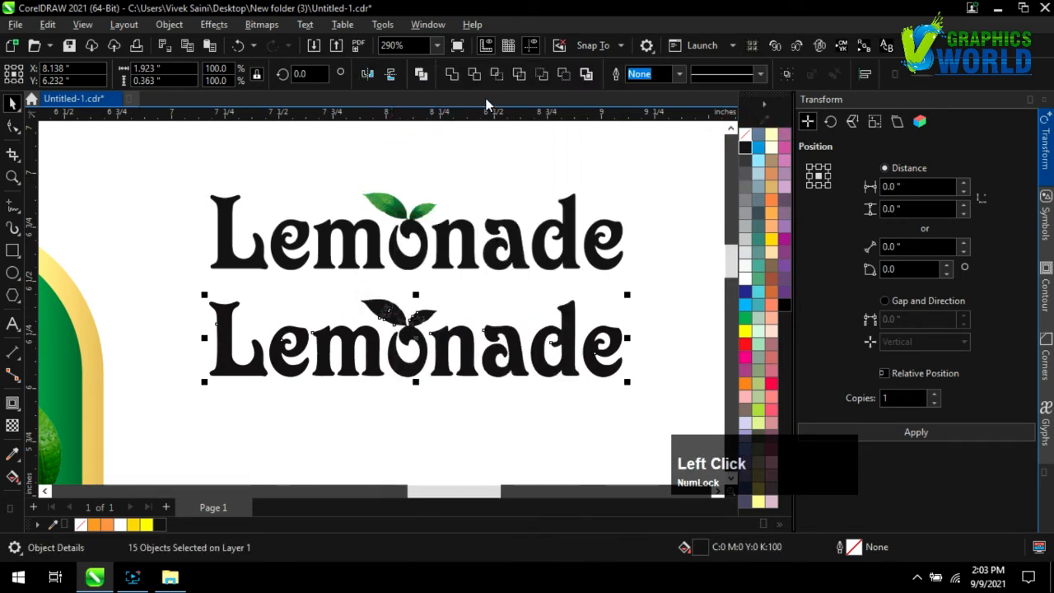
pyautogui.click(452, 74)
pyautogui.scroll(-4, 513, 288)
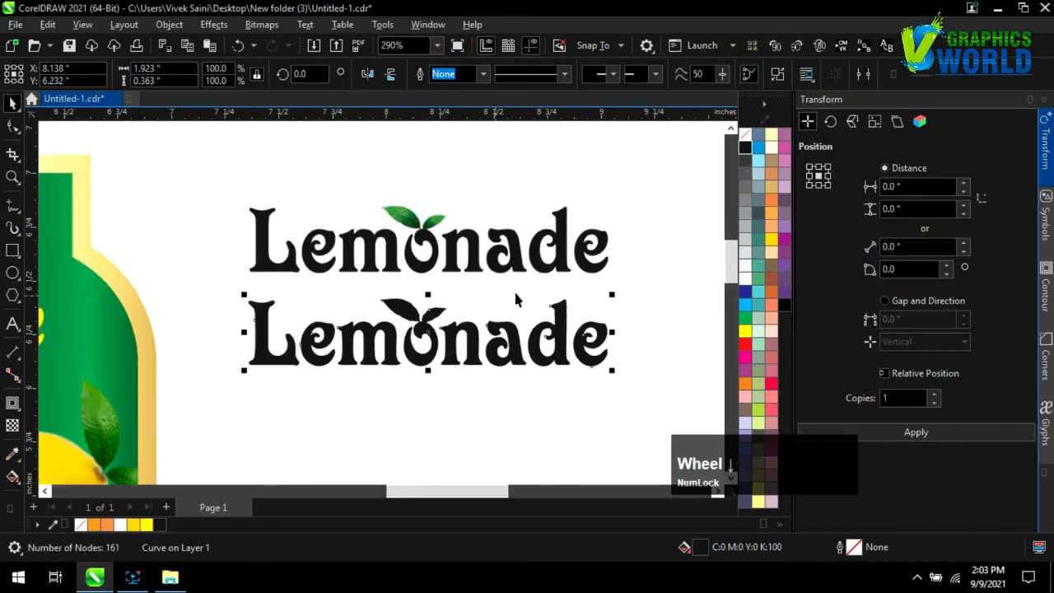
# - Delete the original "Lemonade" bitmap above the welded curve
pyautogui.click(544, 260)
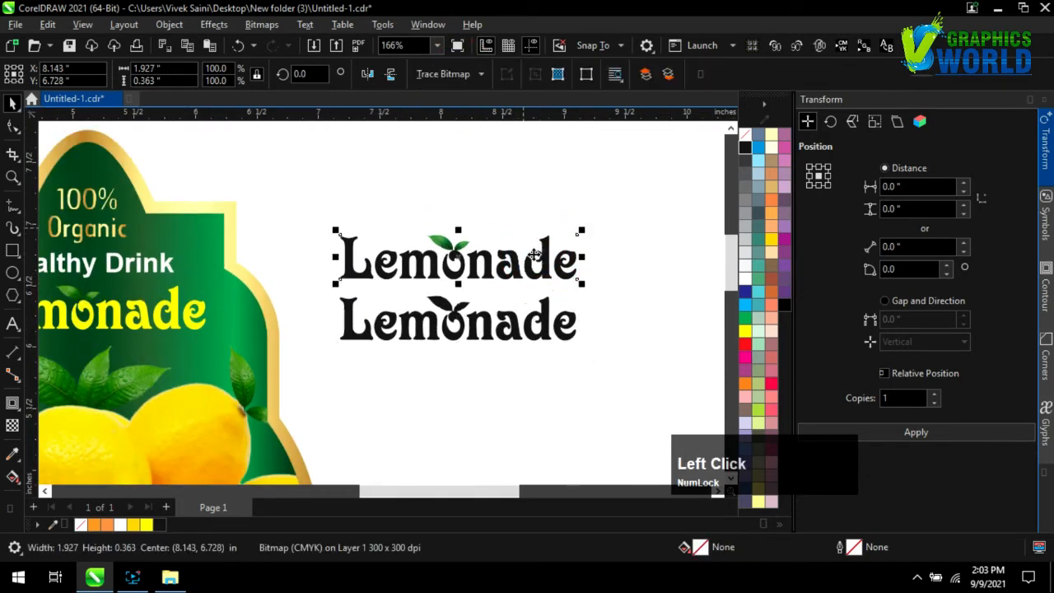
pyautogui.press('Delete')
pyautogui.scroll(-1, 522, 261)
pyautogui.scroll(3, 523, 261)
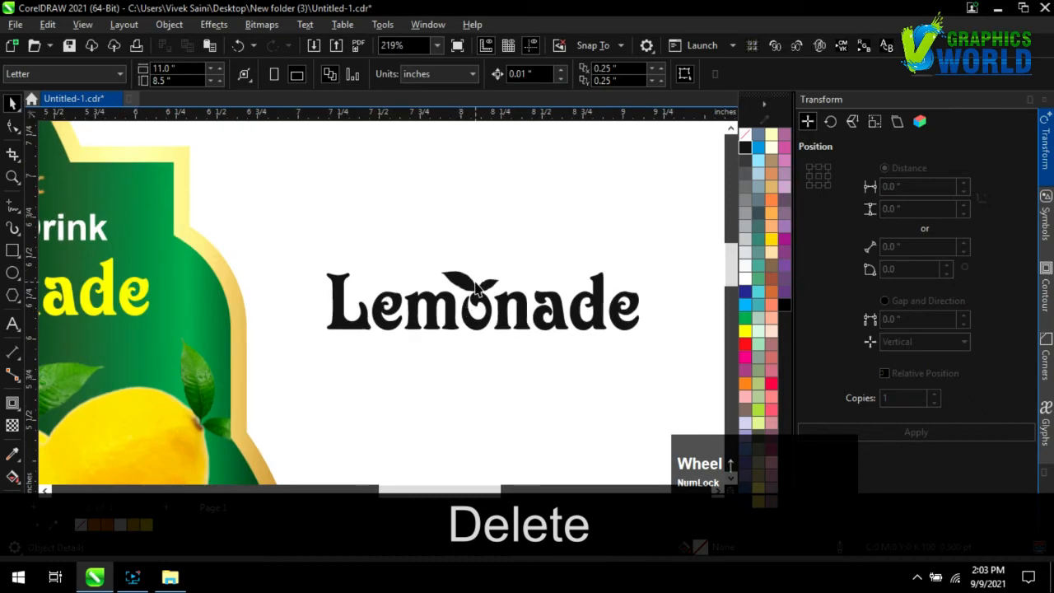
# - Give the welded "Lemonade" silhouette a white outline 8 pt wide
pyautogui.click(467, 284)
pyautogui.scroll(5, 470, 280)
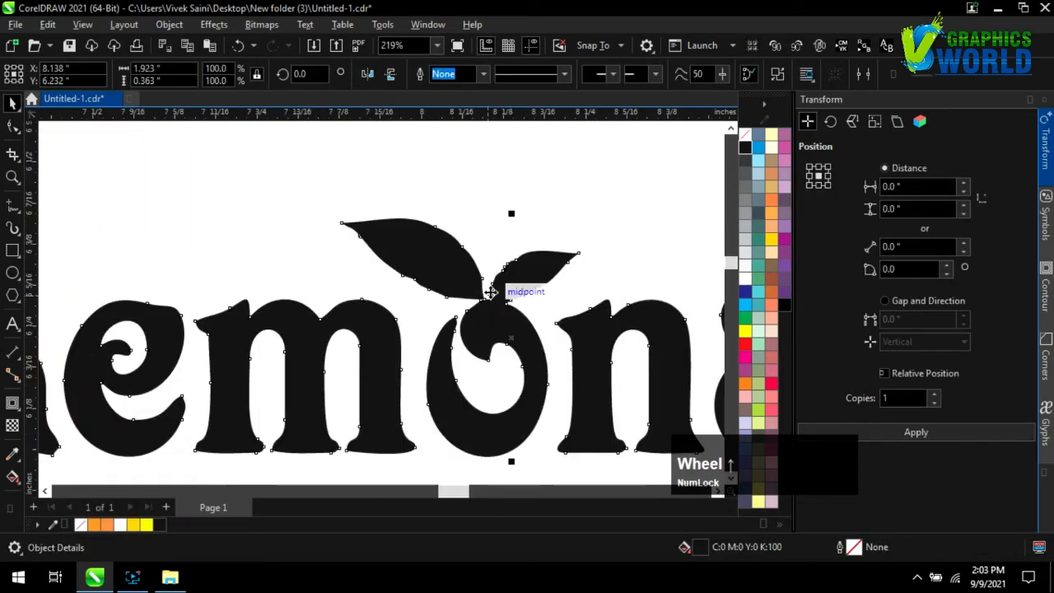
pyautogui.scroll(-2, 458, 305)
pyautogui.scroll(-1, 328, 306)
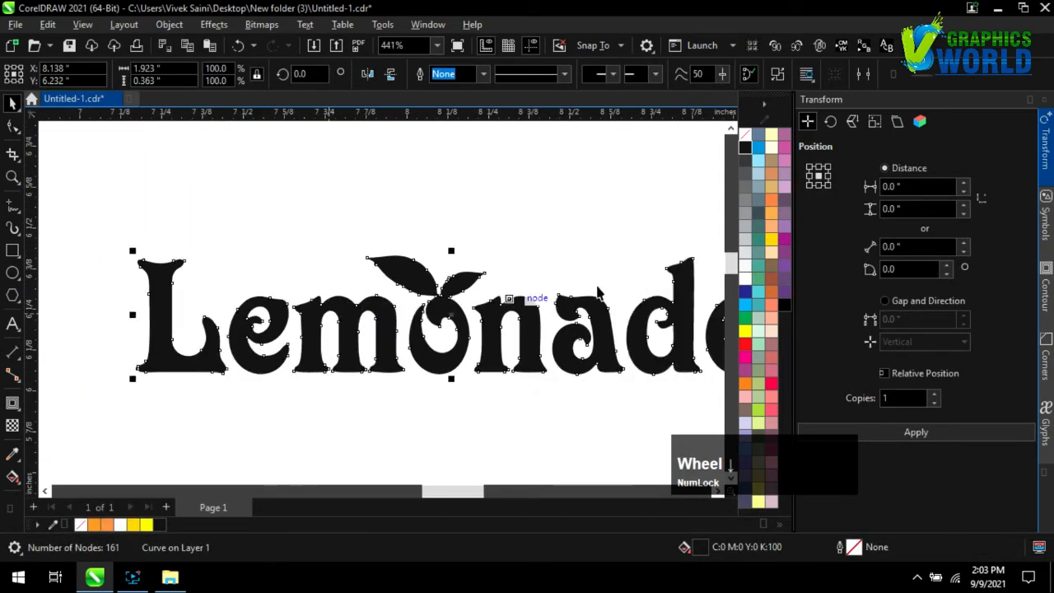
pyautogui.rightClick(745, 279)
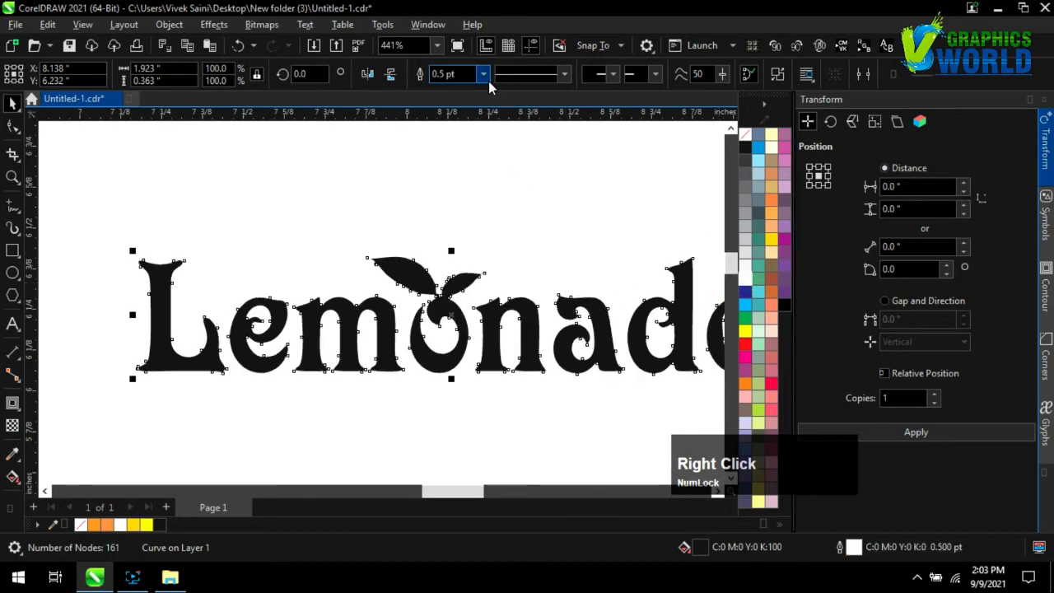
pyautogui.click(484, 74)
pyautogui.click(462, 194)
pyautogui.scroll(-1, 560, 204)
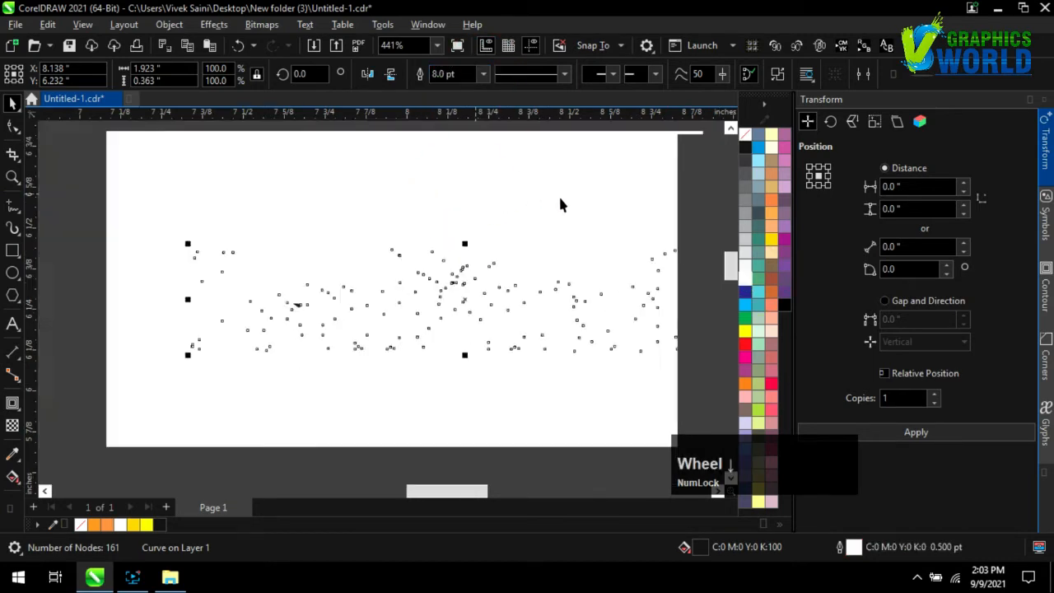
# - Center the white-outlined silhouette horizontally and vertically on the yellow "Lemonade" text of the label
pyautogui.scroll(-3, 560, 204)
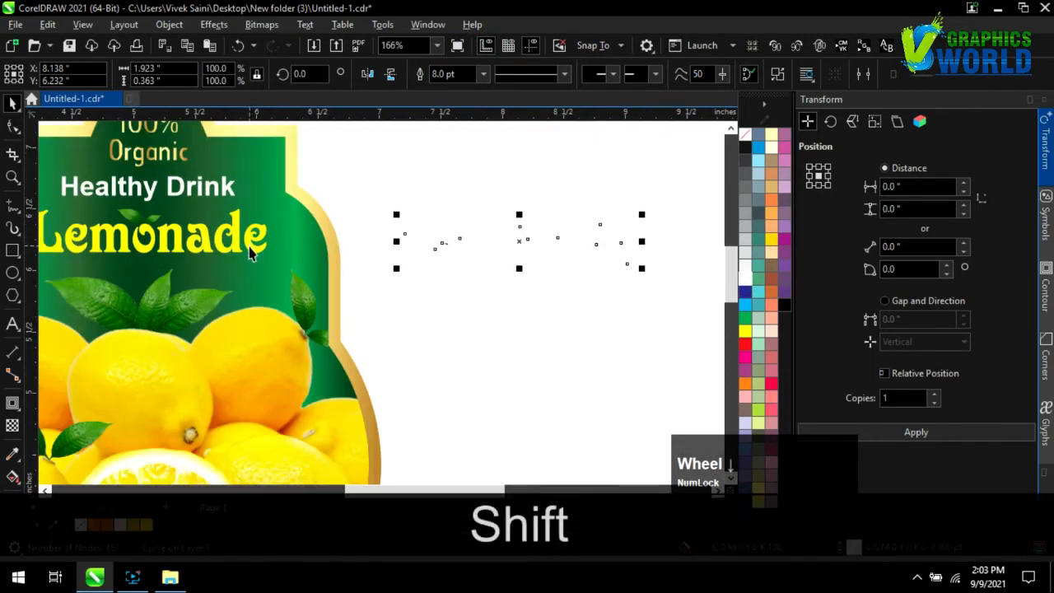
pyautogui.keyDown('shift'); pyautogui.click(251, 253); pyautogui.keyUp('shift')
pyautogui.hotkey('shift', 'c')
pyautogui.hotkey('shift', 'e')
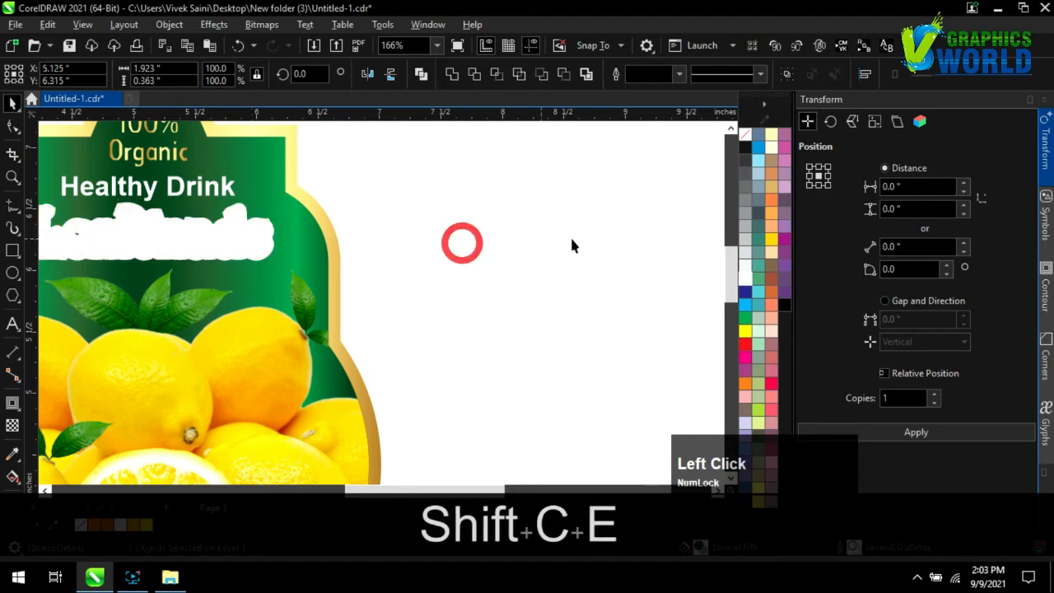
pyautogui.click(462, 242)
# - Shift the white silhouette sideways to uncover the yellow "Lemonade" text and bring that text to the front of the page
pyautogui.scroll(-1, 570, 239)
pyautogui.scroll(3, 121, 239)
pyautogui.scroll(-2, 317, 250)
pyautogui.click(289, 244)
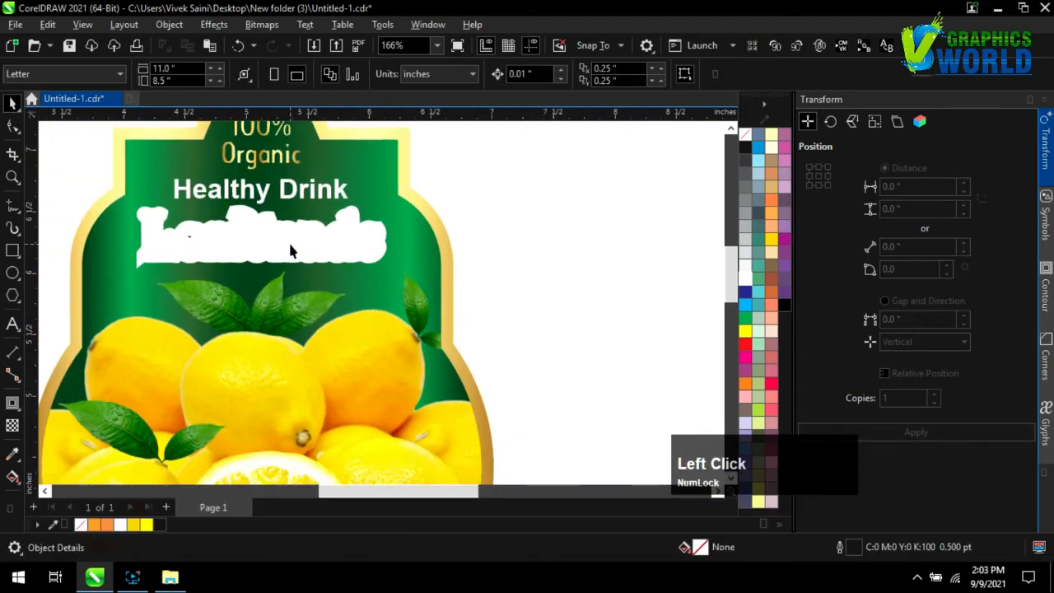
pyautogui.scroll(2, 221, 226)
pyautogui.moveTo(426, 274); pyautogui.dragTo(509, 274)
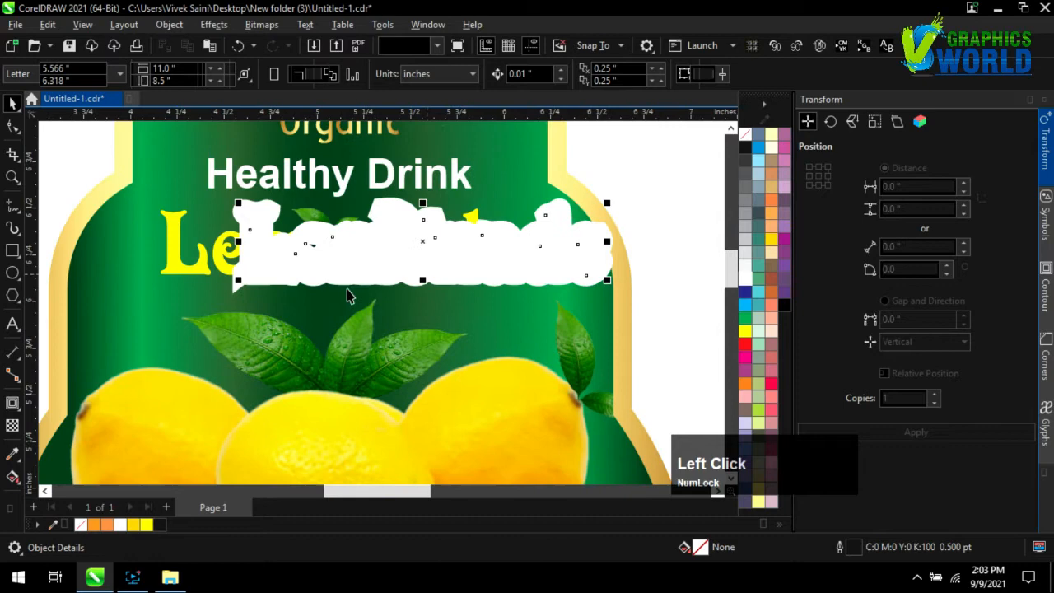
pyautogui.click(188, 272)
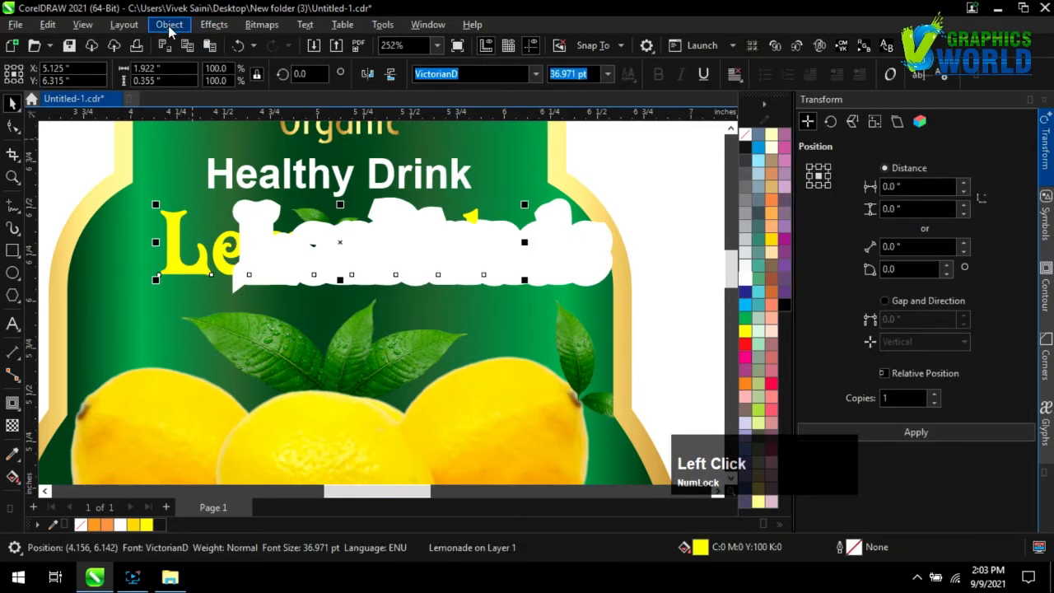
pyautogui.click(170, 25)
pyautogui.moveTo(345, 237)
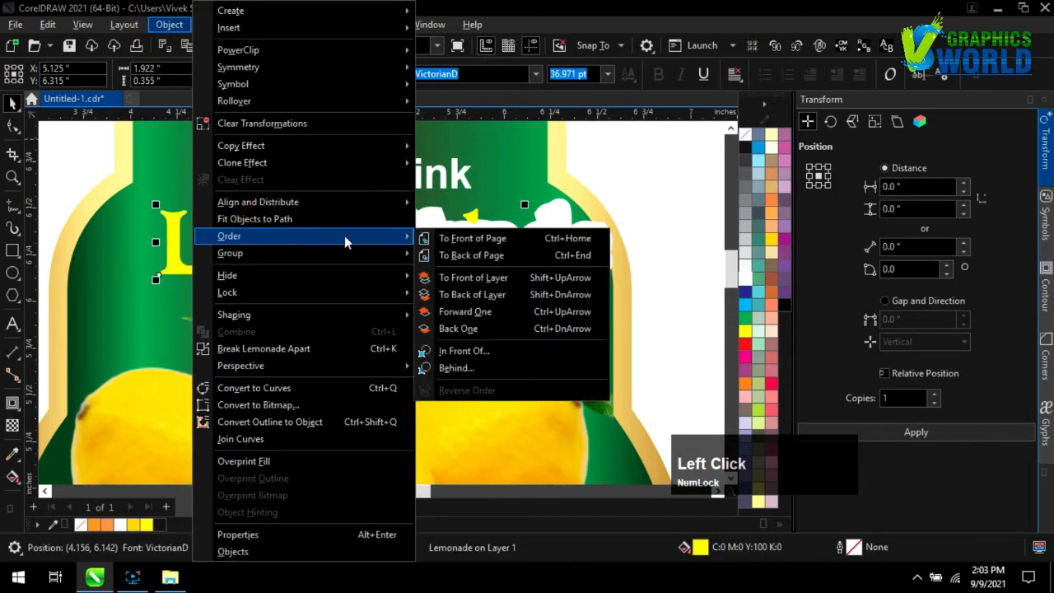
pyautogui.click(484, 239)
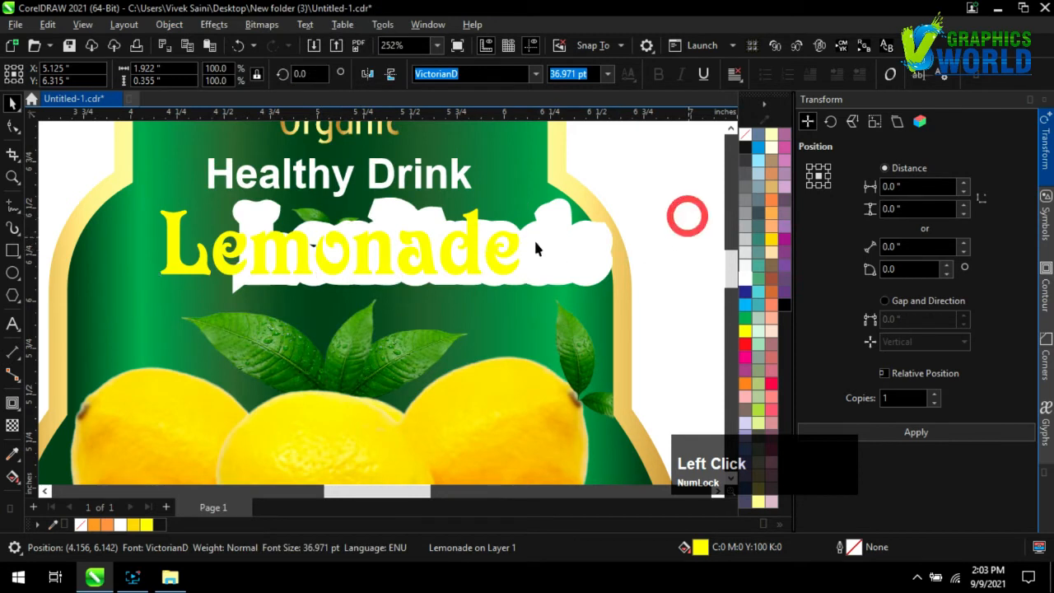
# - Center the yellow "Lemonade" text on the white silhouette, and center both horizontally on the label
pyautogui.keyDown('shift'); pyautogui.click(576, 245); pyautogui.keyUp('shift')
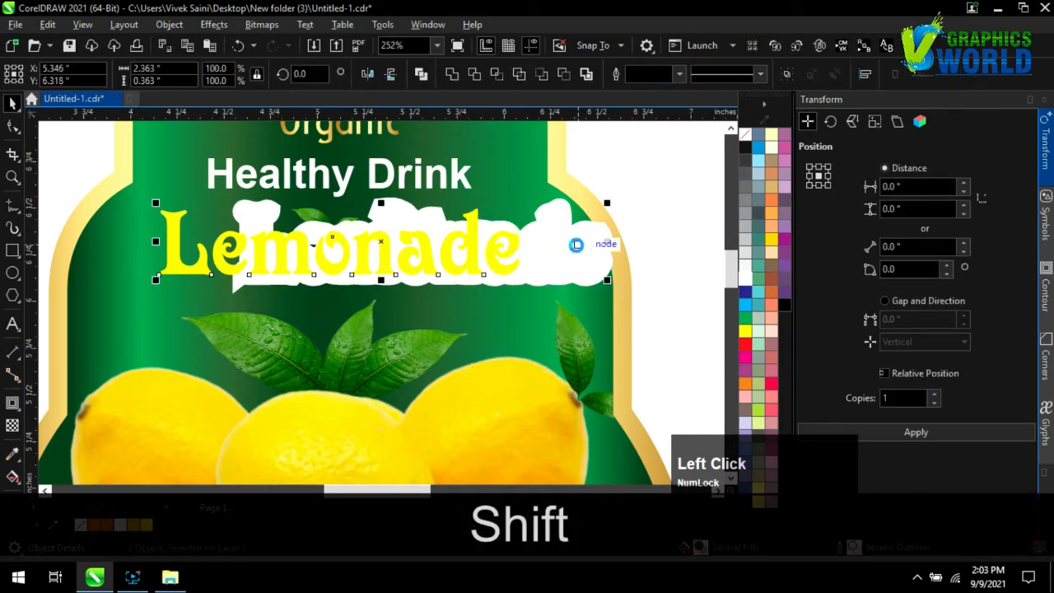
pyautogui.hotkey('shift', 'c')
pyautogui.hotkey('shift', 'e')
pyautogui.keyDown('shift'); pyautogui.click(503, 165); pyautogui.keyUp('shift')
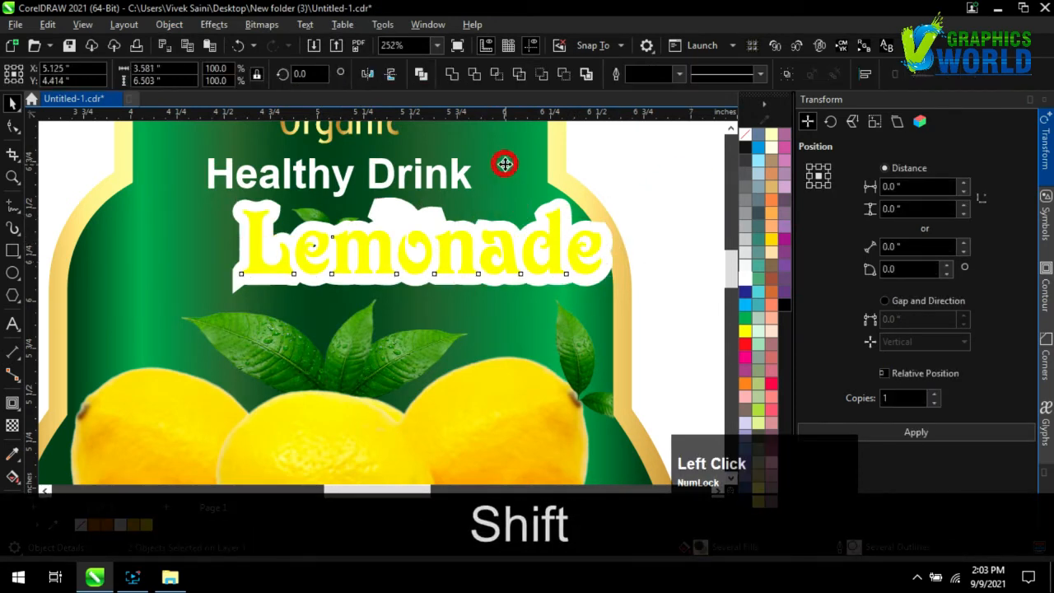
pyautogui.hotkey('shift', 'c')
pyautogui.scroll(-2, 642, 216)
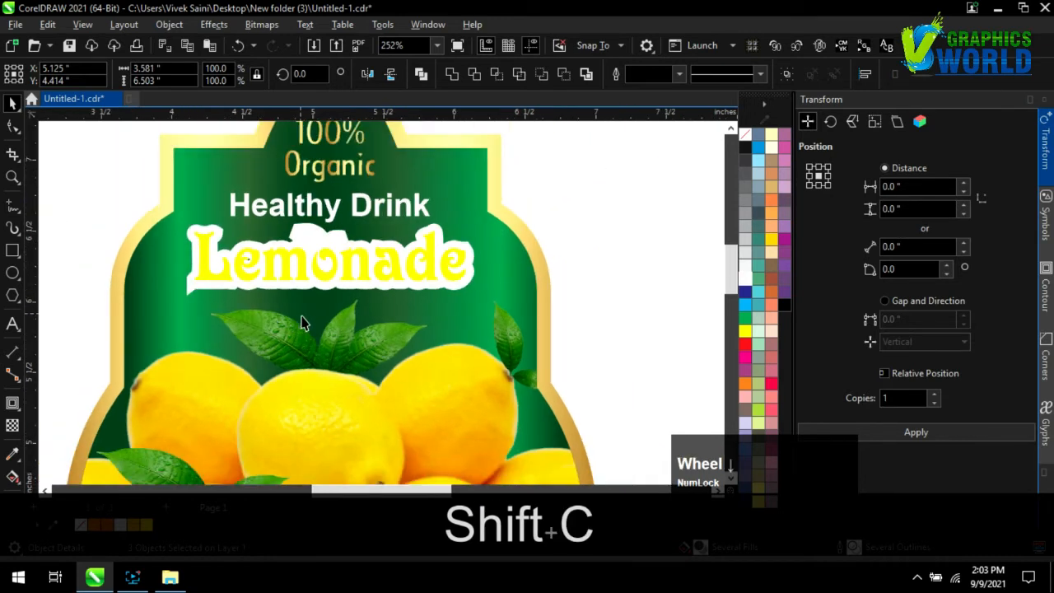
pyautogui.click(579, 215)
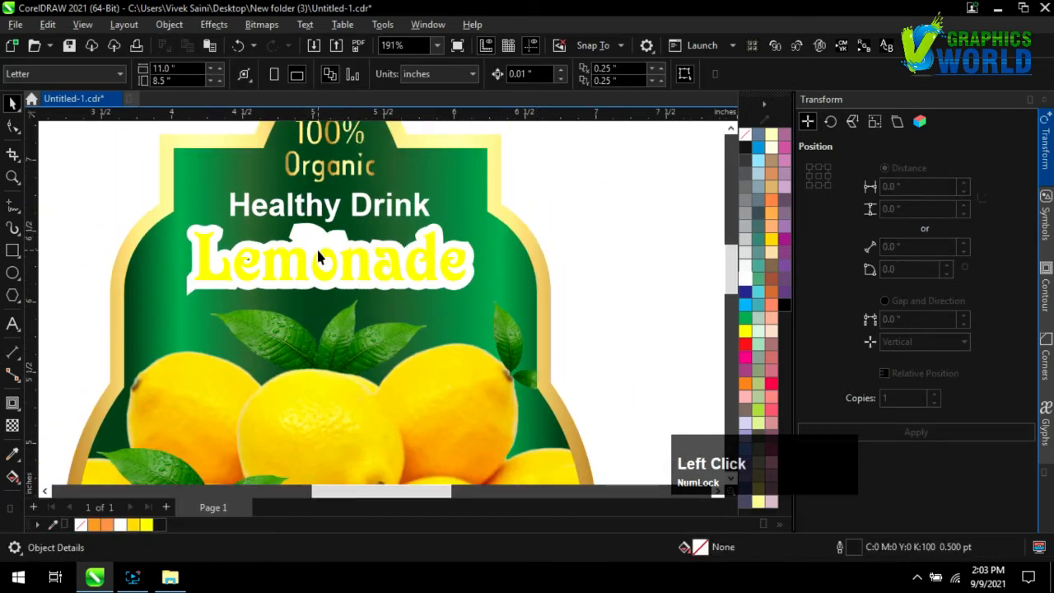
# - Bring the two small leaf pictures above the "o" of "Lemonade" to the front of the page
pyautogui.click(218, 200)
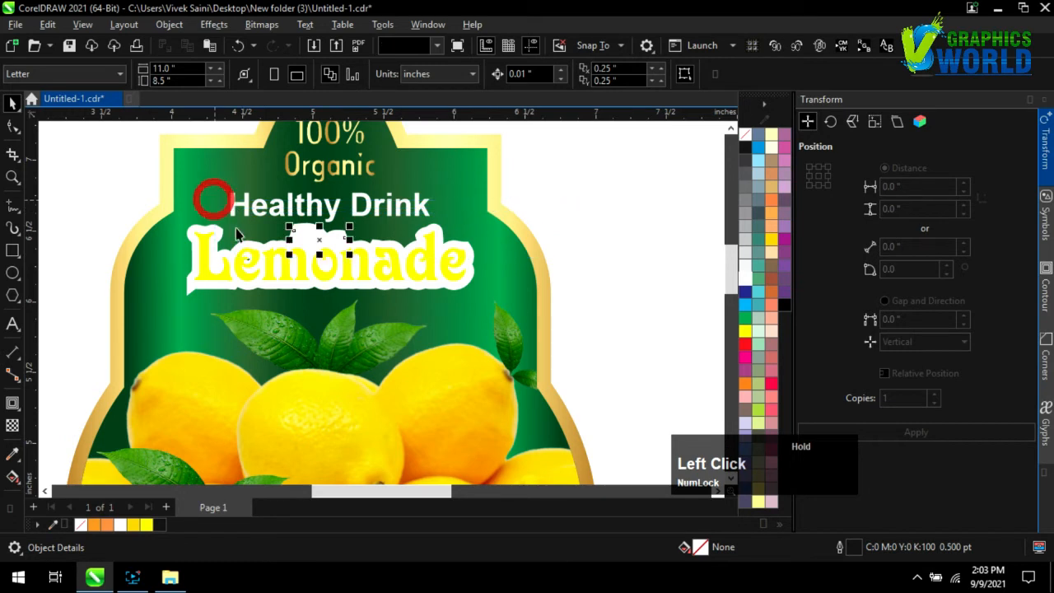
pyautogui.click(169, 24)
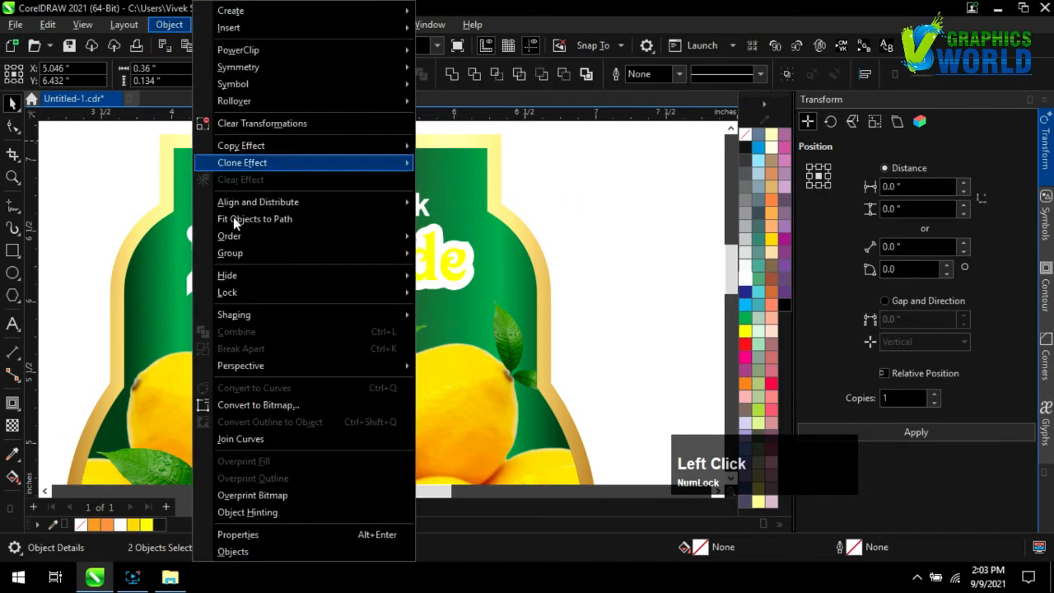
pyautogui.moveTo(243, 233)
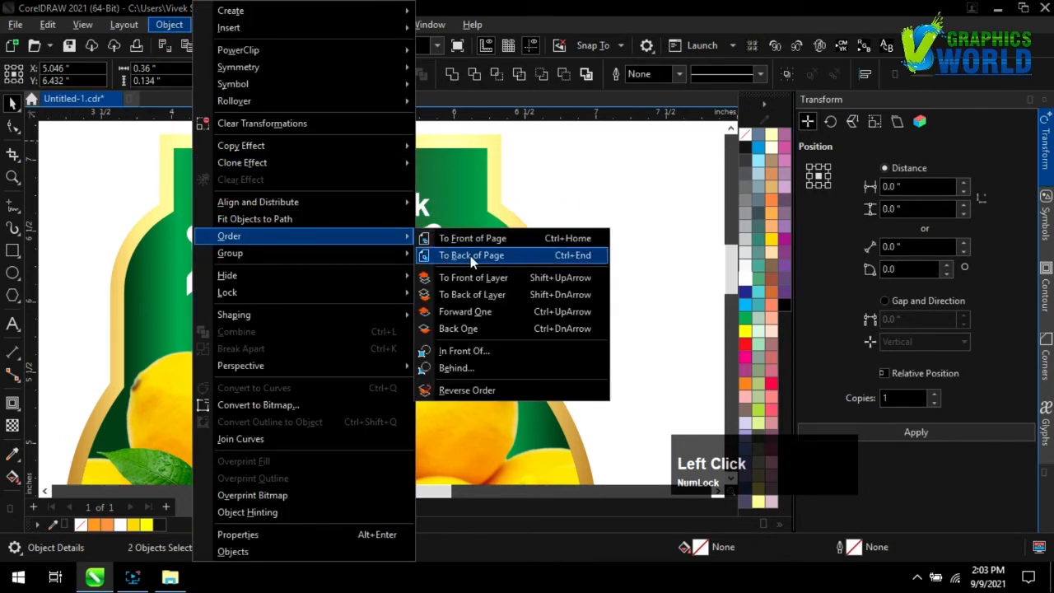
pyautogui.click(474, 239)
pyautogui.click(609, 246)
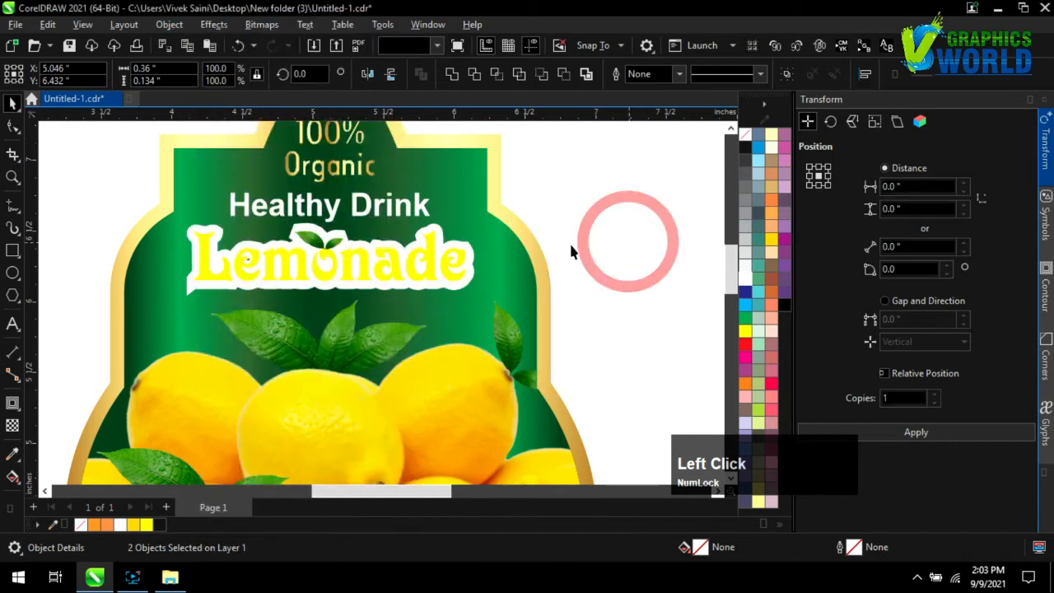
# - Set the dark outline around "Lemonade" and its leaves to round corners, round line caps and behind fill
pyautogui.scroll(2, 569, 247)
pyautogui.scroll(1, 380, 248)
pyautogui.scroll(3, 380, 249)
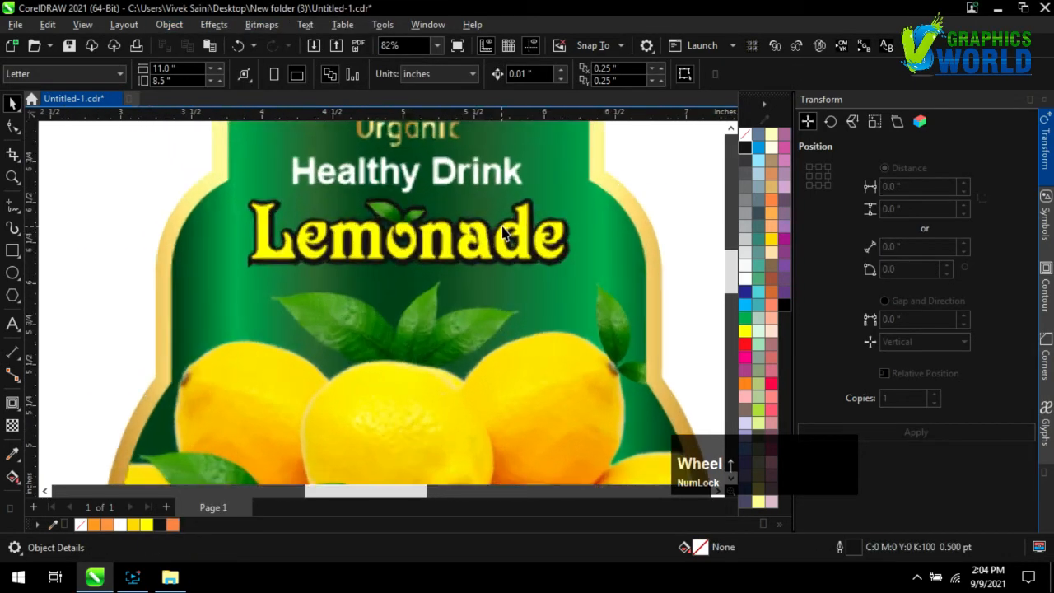
pyautogui.scroll(2, 387, 204)
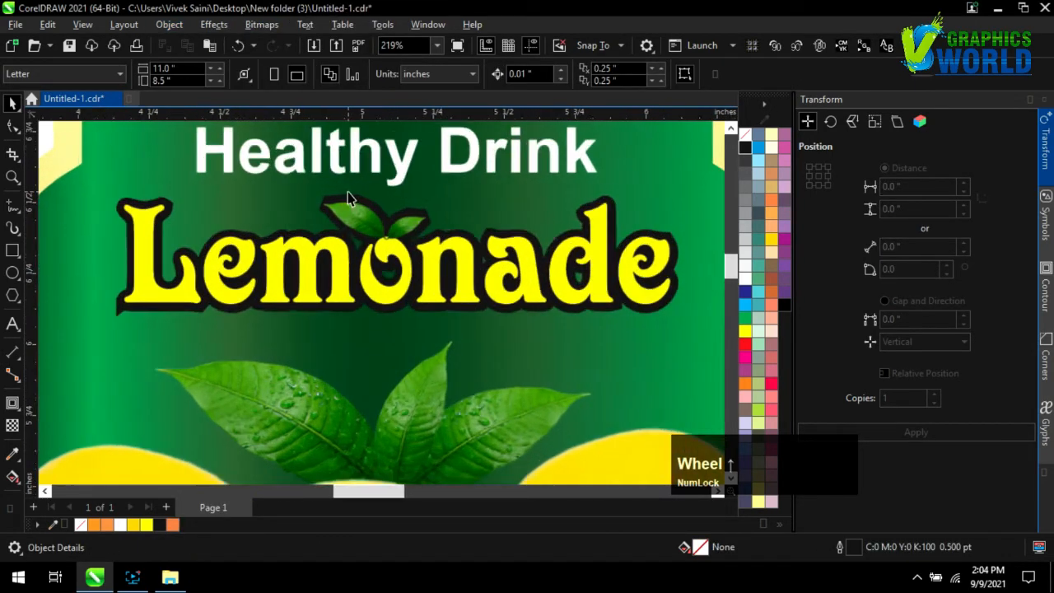
pyautogui.click(338, 201)
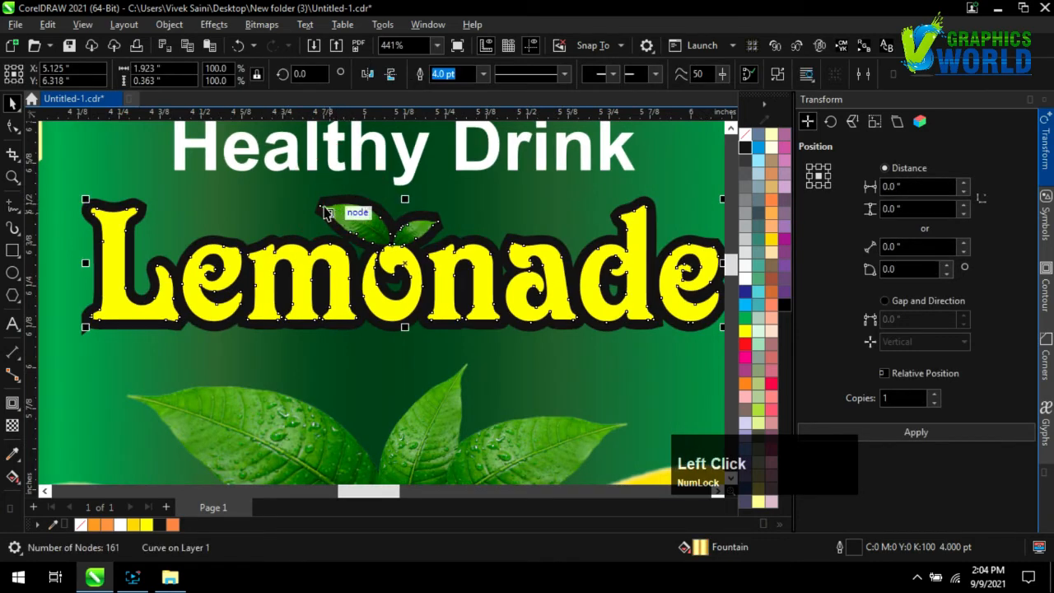
pyautogui.scroll(-5, 340, 279)
pyautogui.click(856, 548)
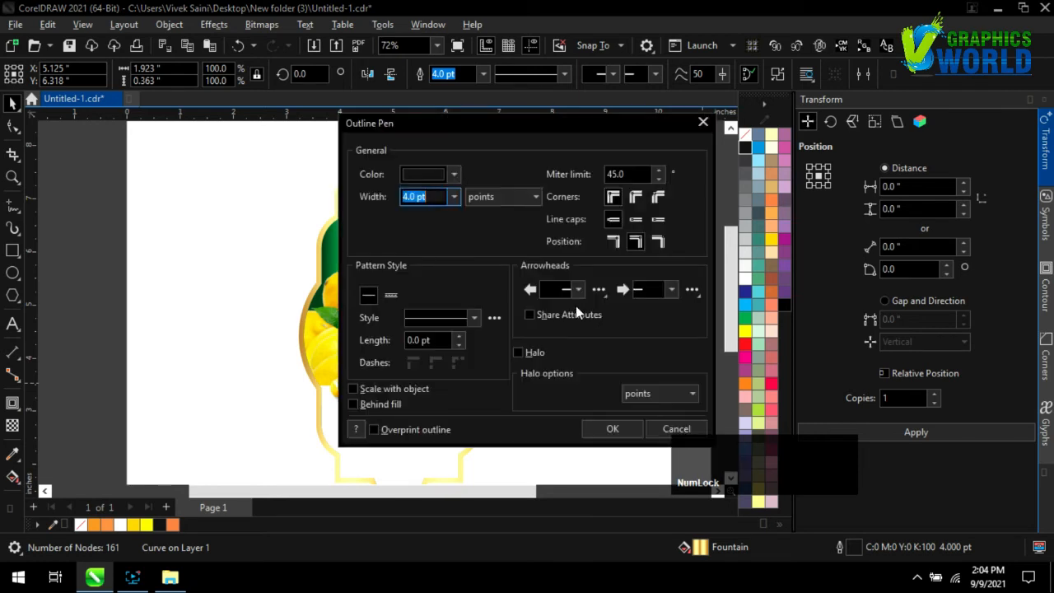
pyautogui.click(634, 200)
pyautogui.click(634, 219)
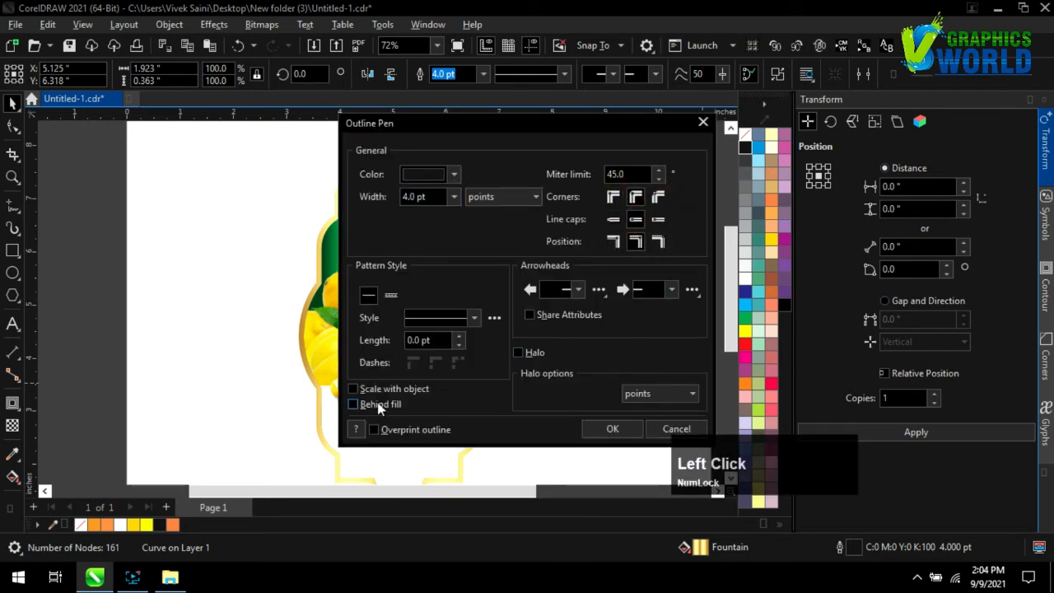
pyautogui.click(377, 402)
pyautogui.click(611, 426)
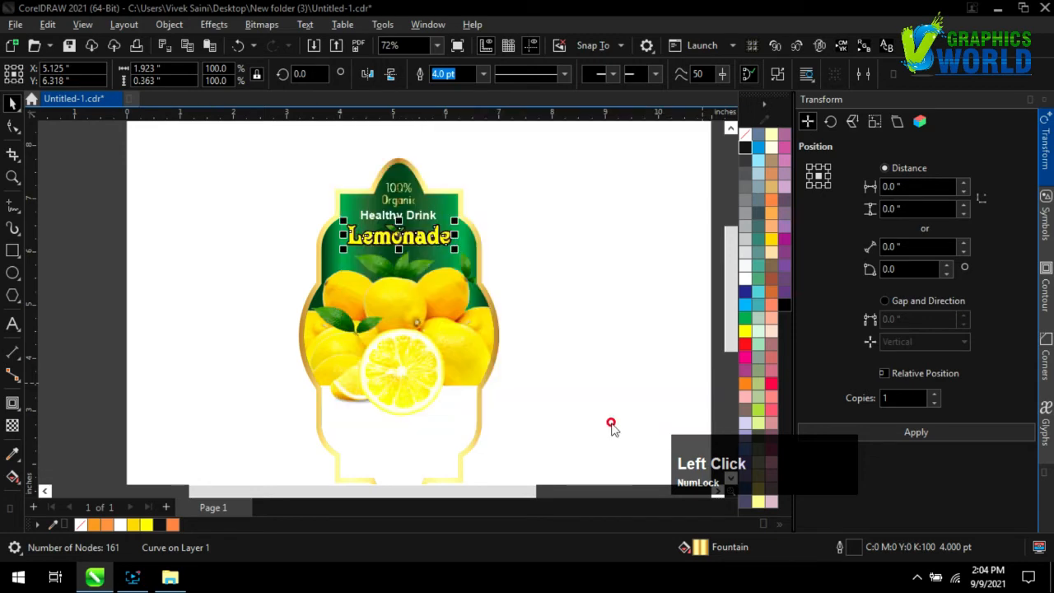
pyautogui.scroll(3, 392, 223)
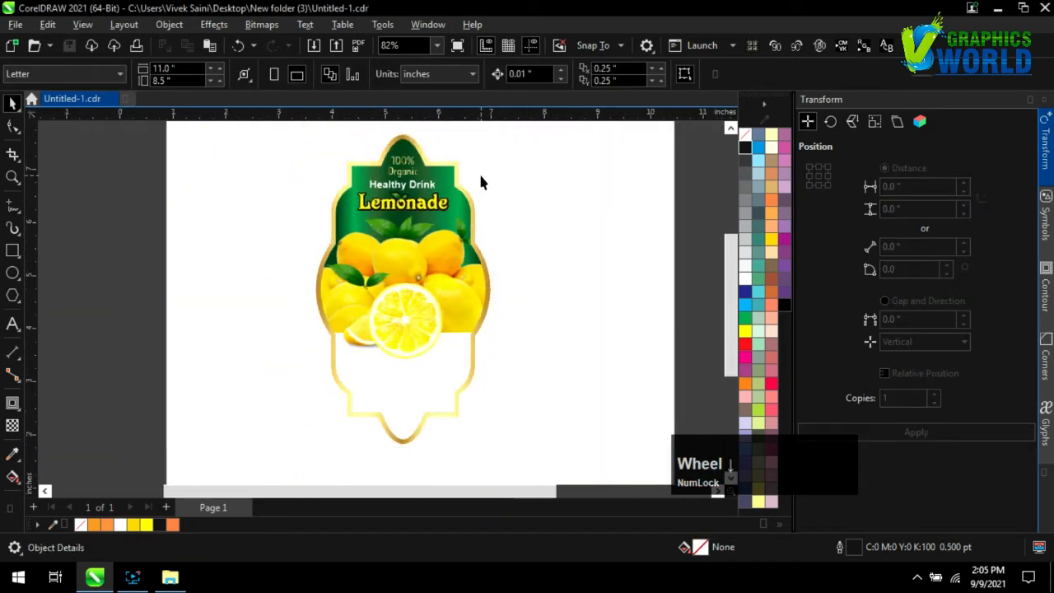
# - Draw a rectangle about 2.22 by 0.449 inches across the label's narrow lower section, and center it horizontally on the label
pyautogui.scroll(4, 391, 393)
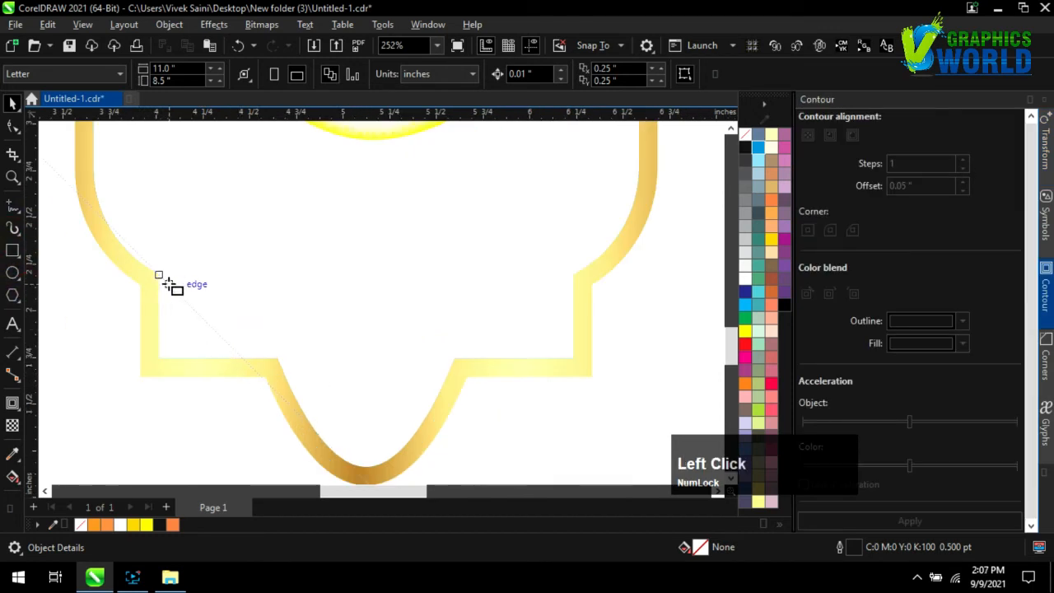
pyautogui.moveTo(159, 277); pyautogui.dragTo(574, 357)
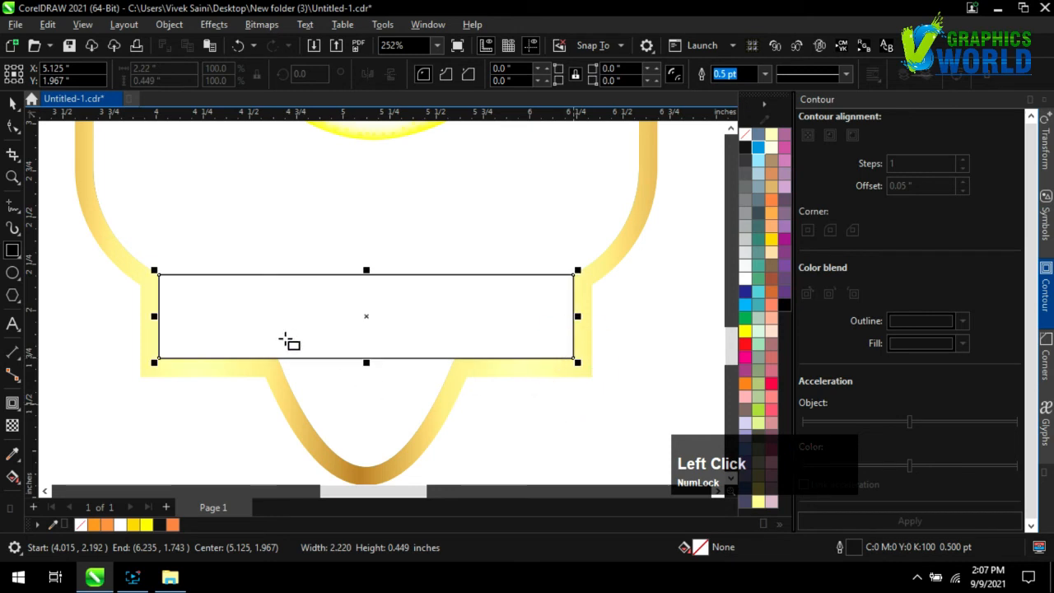
pyautogui.click(12, 102)
pyautogui.keyDown('shift'); pyautogui.click(237, 187); pyautogui.keyUp('shift')
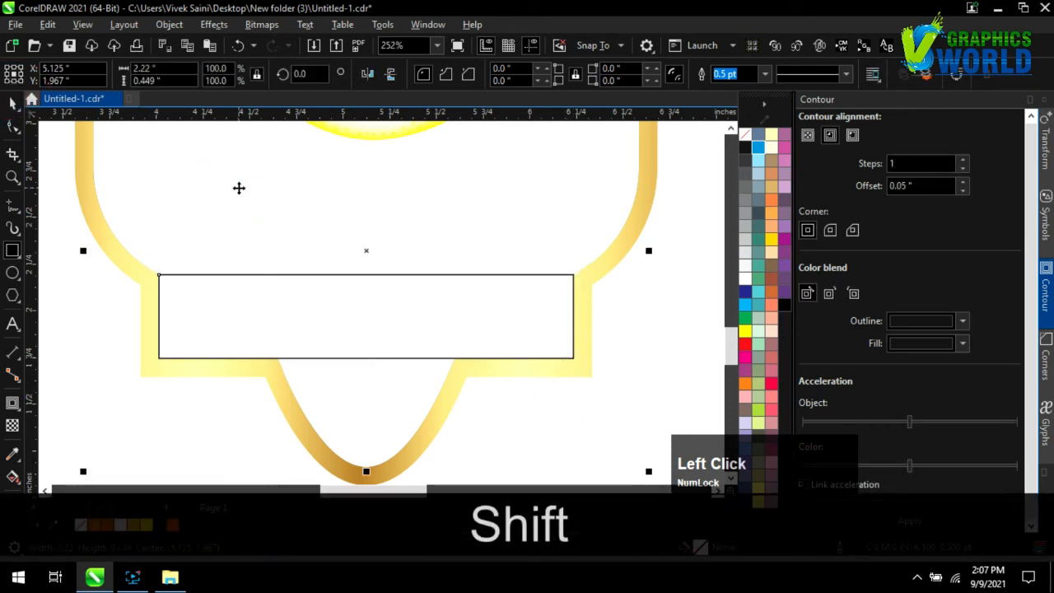
pyautogui.hotkey('shift', 'c')
pyautogui.scroll(-3, 279, 298)
pyautogui.click(532, 331)
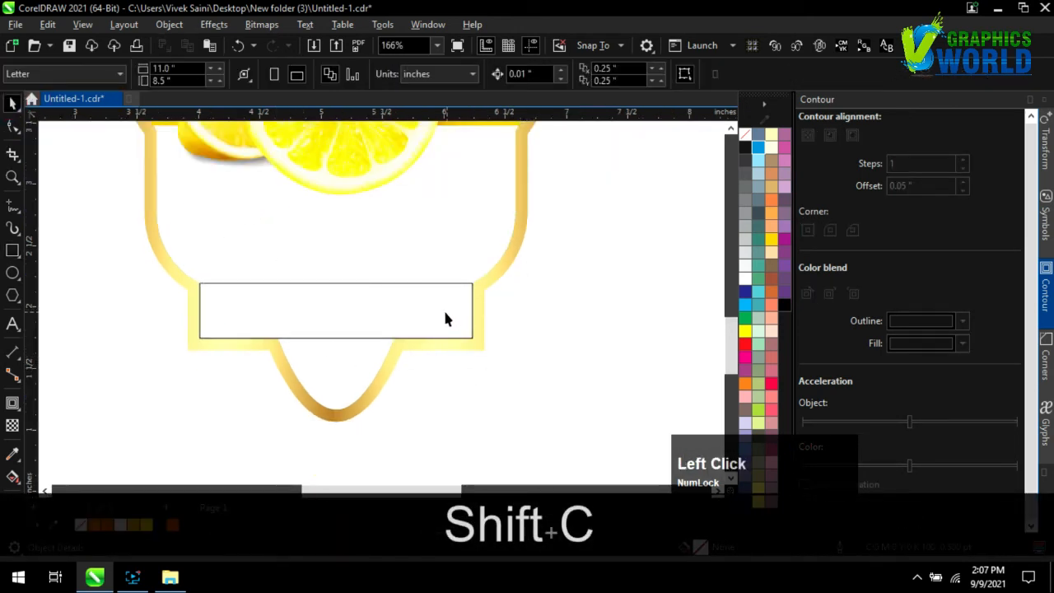
# - Copy the gold frame's fill to the rectangle in the lower section and remove the rectangle's outline
pyautogui.click(466, 298)
pyautogui.scroll(2, 466, 298)
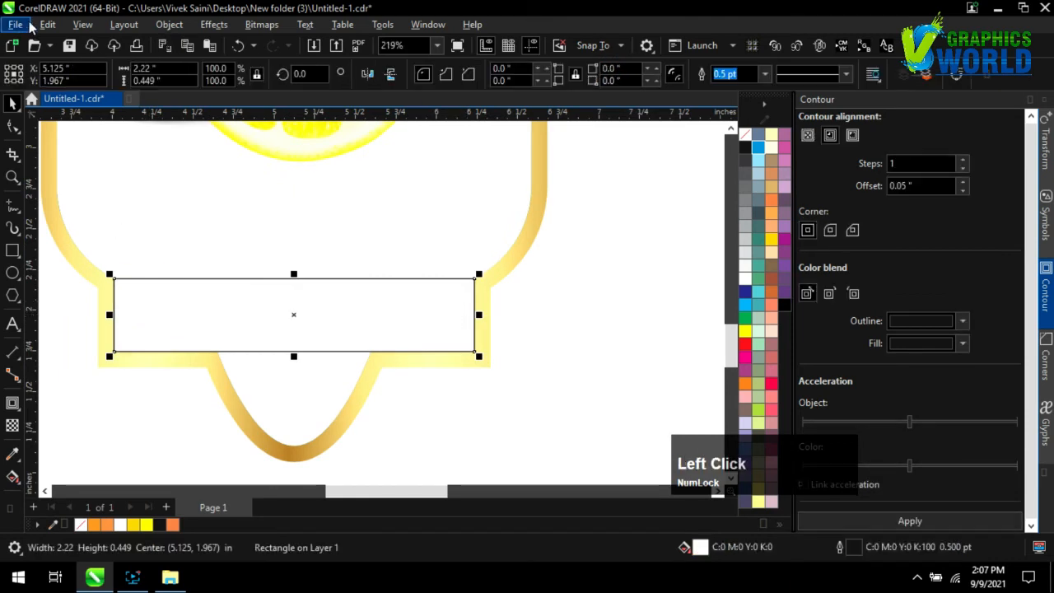
pyautogui.click(47, 24)
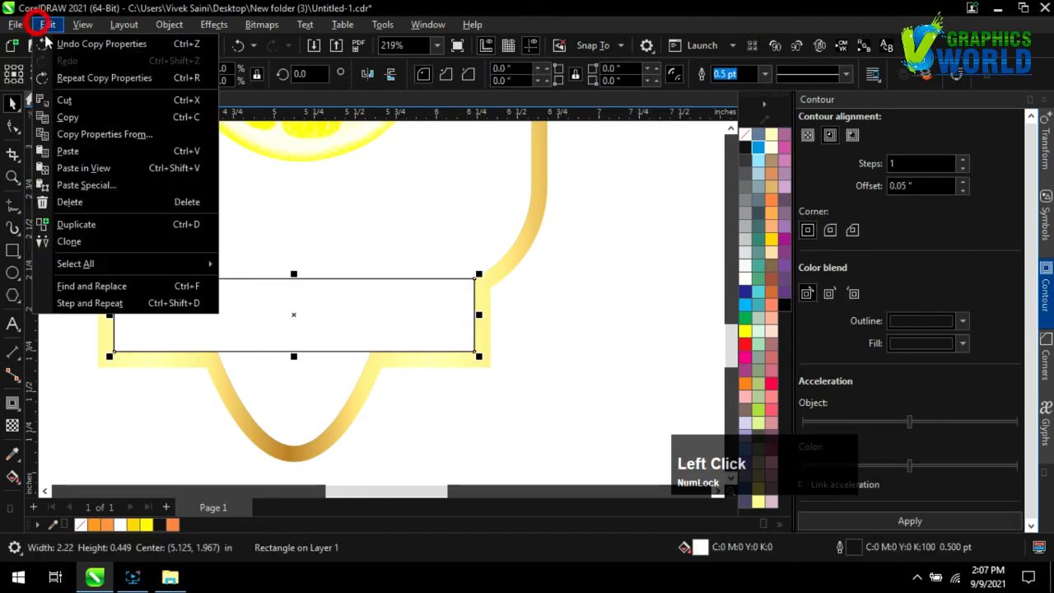
pyautogui.click(104, 135)
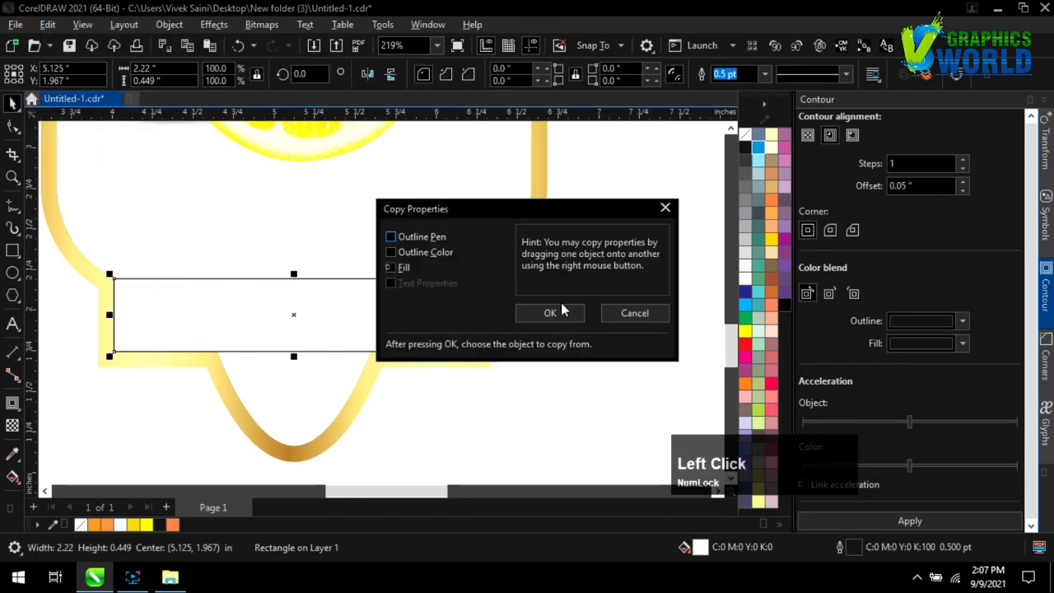
pyautogui.click(559, 311)
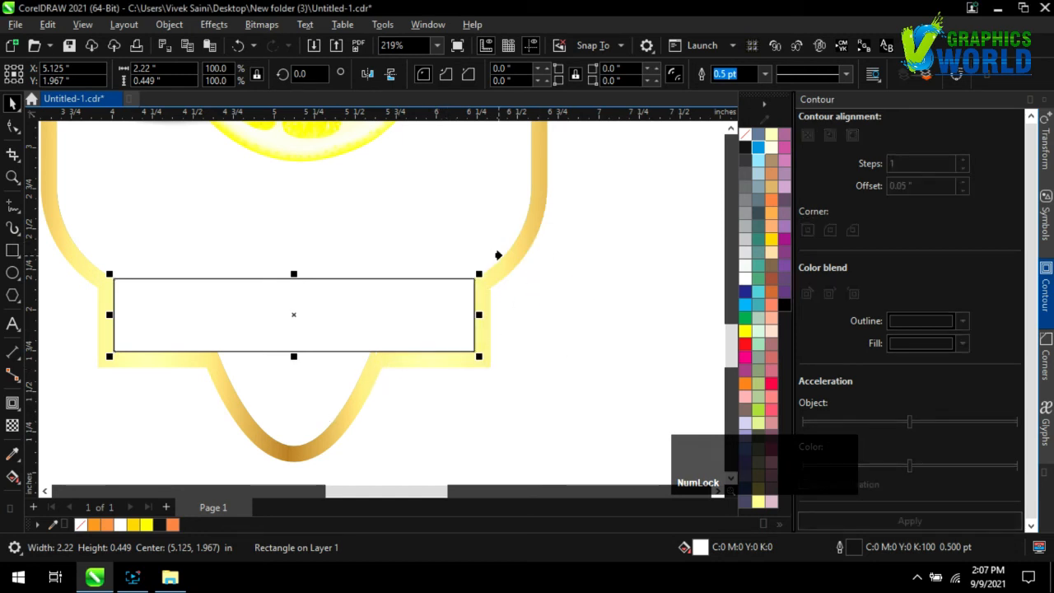
pyautogui.click(533, 221)
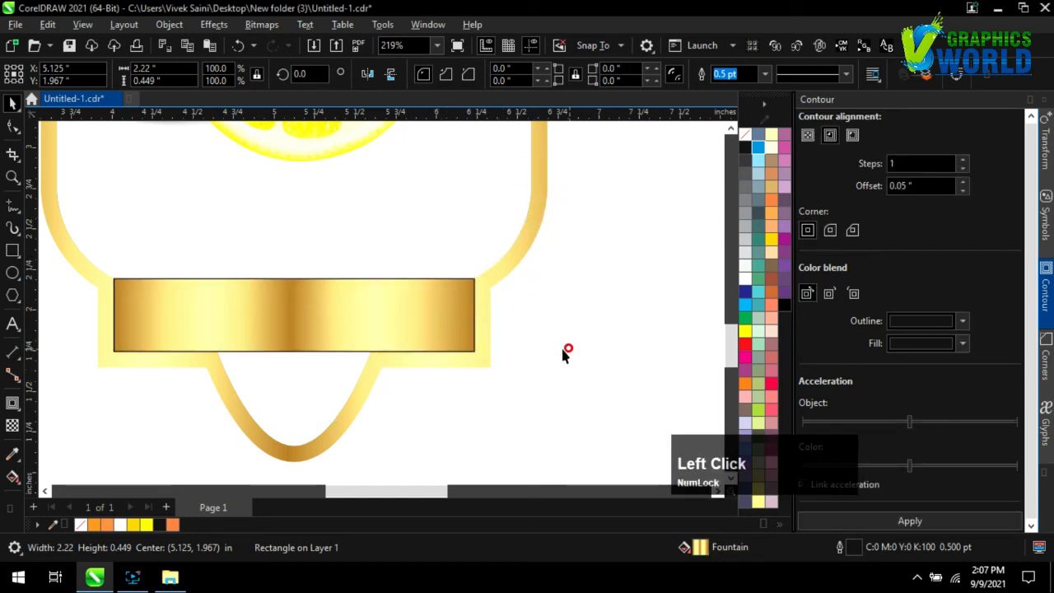
pyautogui.rightClick(744, 135)
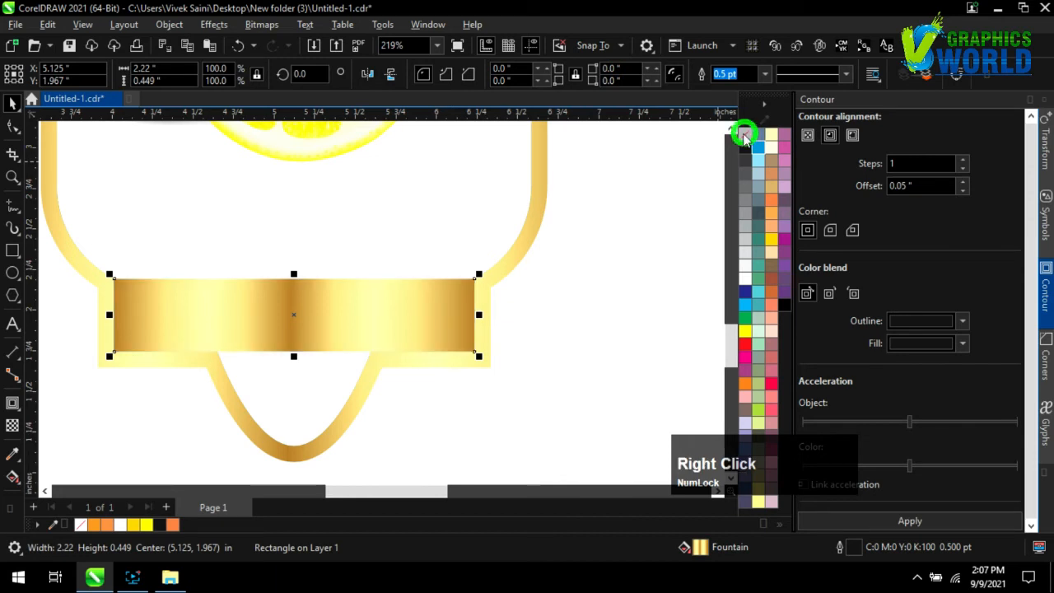
# - Create a one-step inside contour with a 0.05-inch offset on the gold rectangle
pyautogui.click(437, 309)
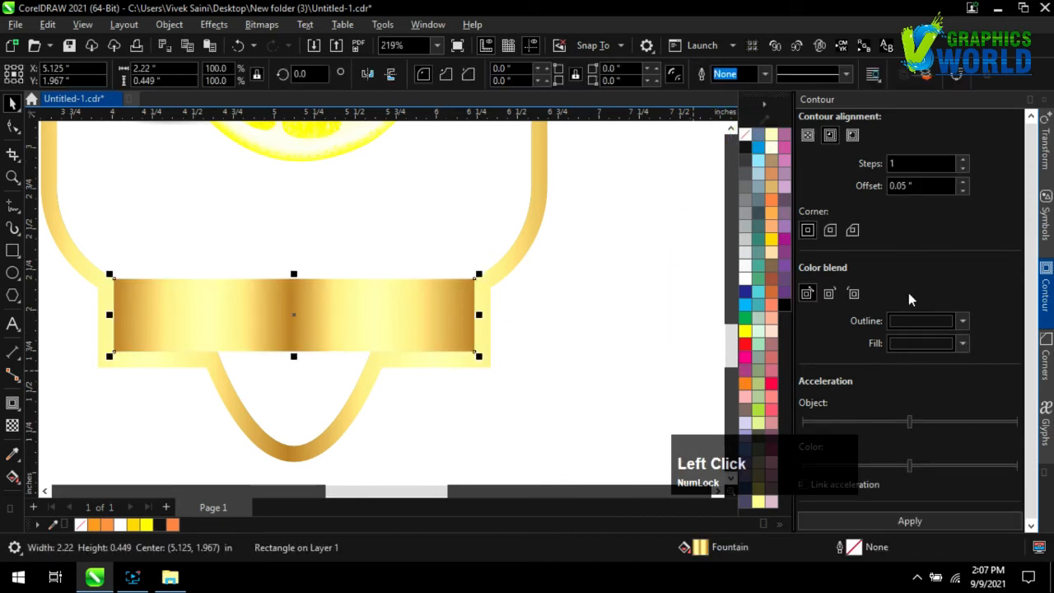
pyautogui.click(901, 185)
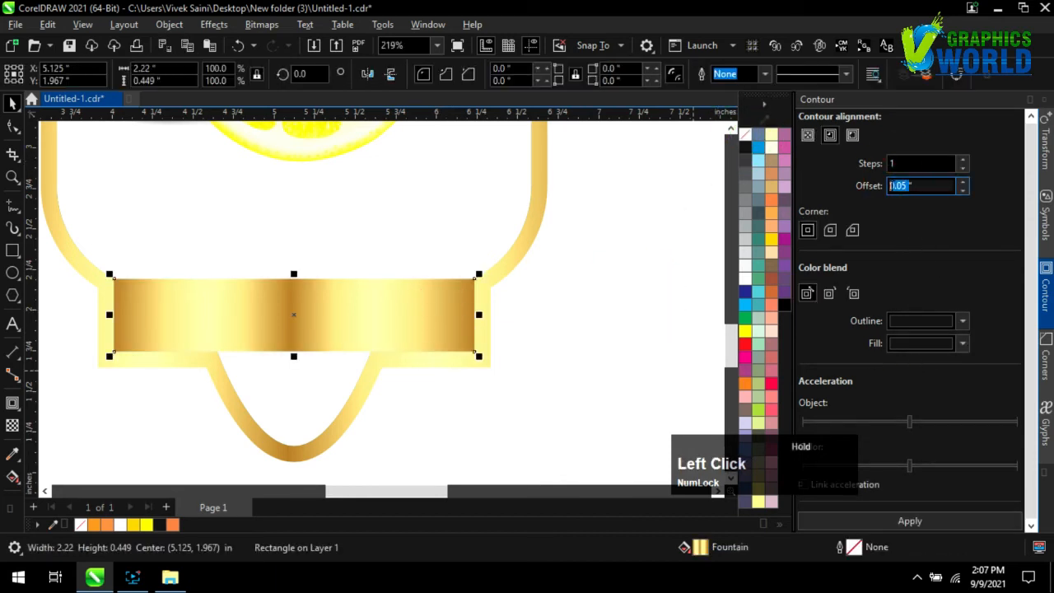
pyautogui.click(909, 520)
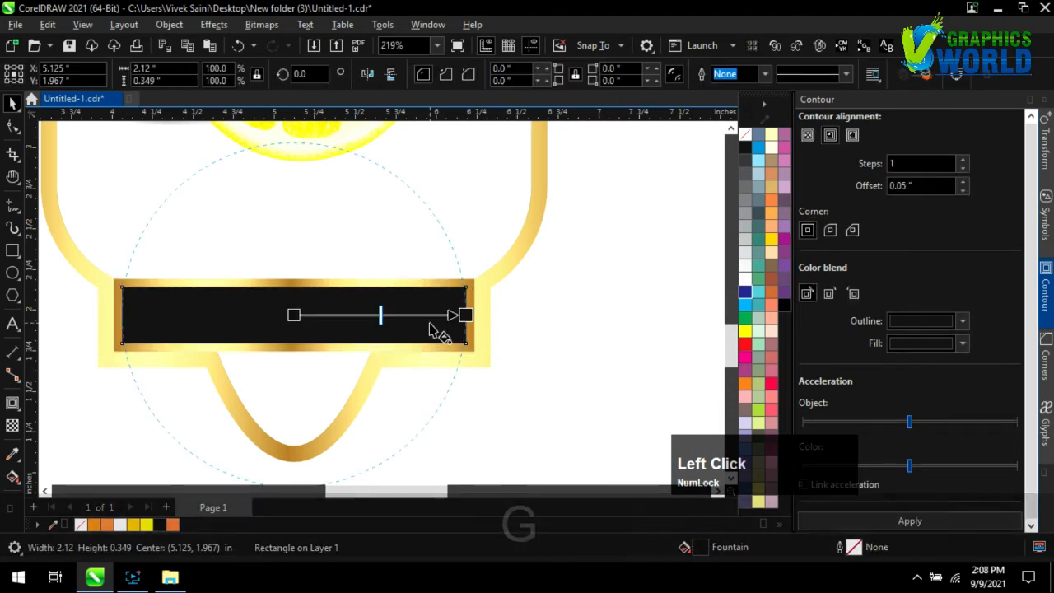
# - Give the inner rectangle an elliptical fountain fill with blue at the center fading to black at the ends
pyautogui.press('g')
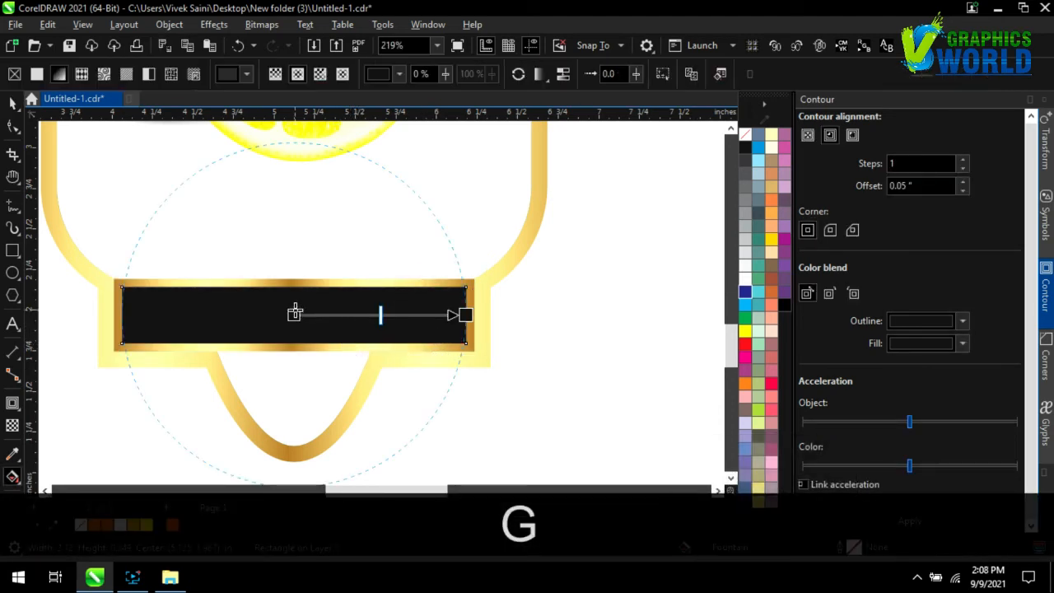
pyautogui.click(62, 74)
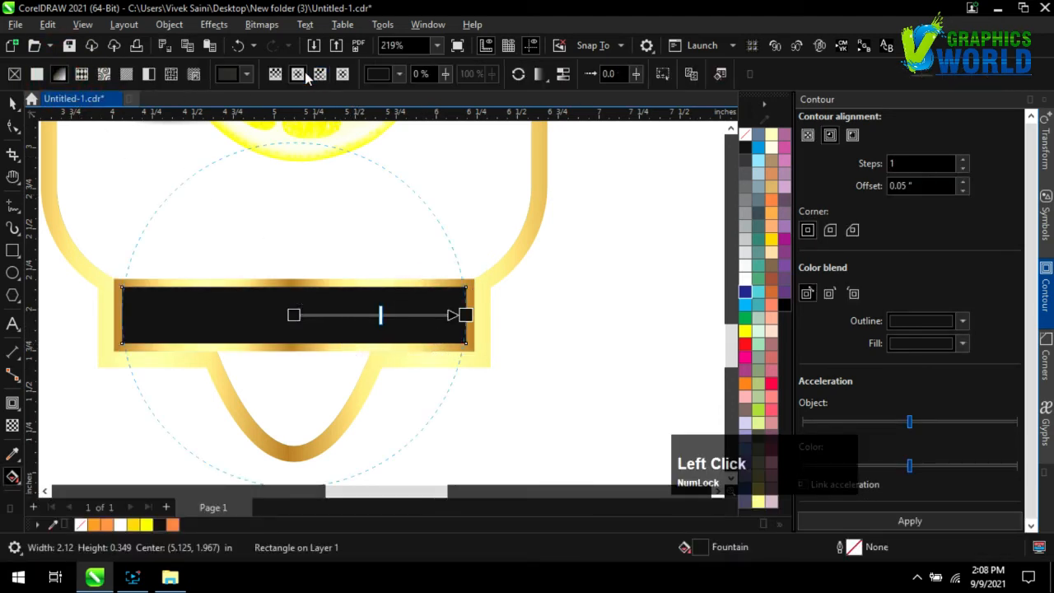
pyautogui.scroll(1, 375, 348)
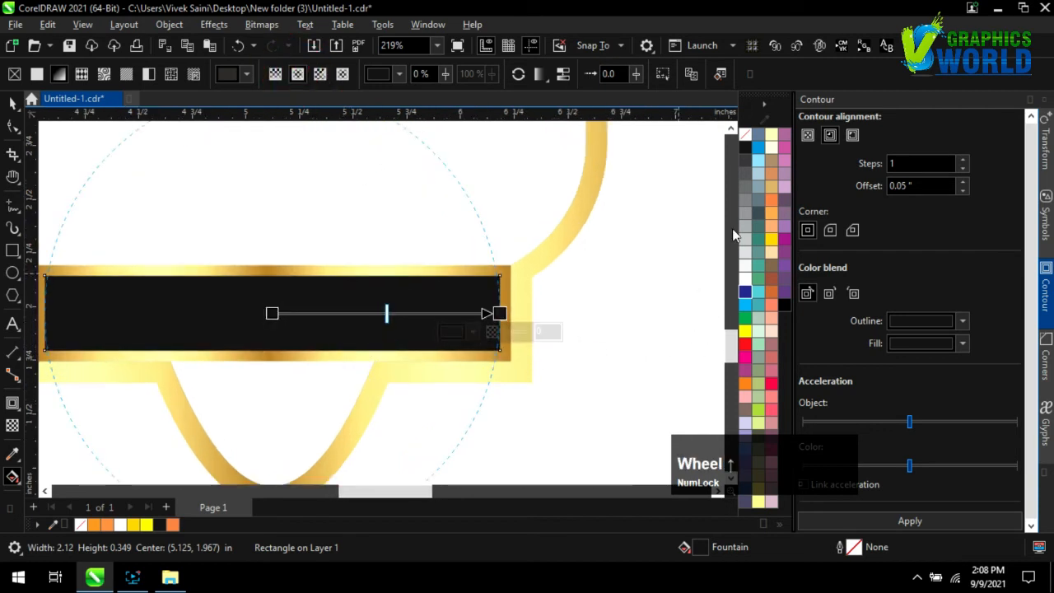
pyautogui.click(749, 179)
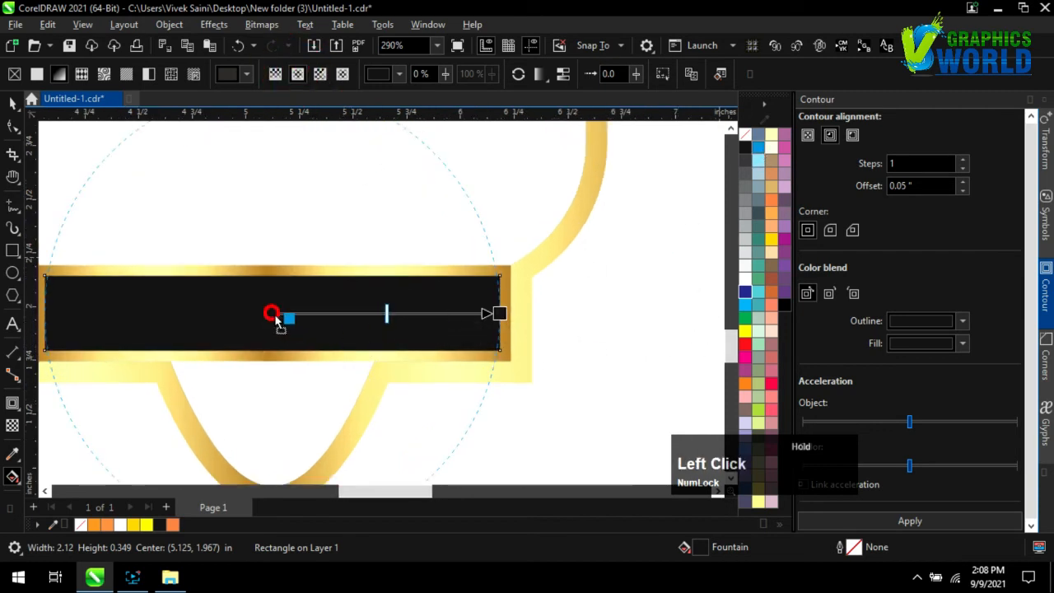
pyautogui.moveTo(275, 316); pyautogui.dragTo(273, 315)
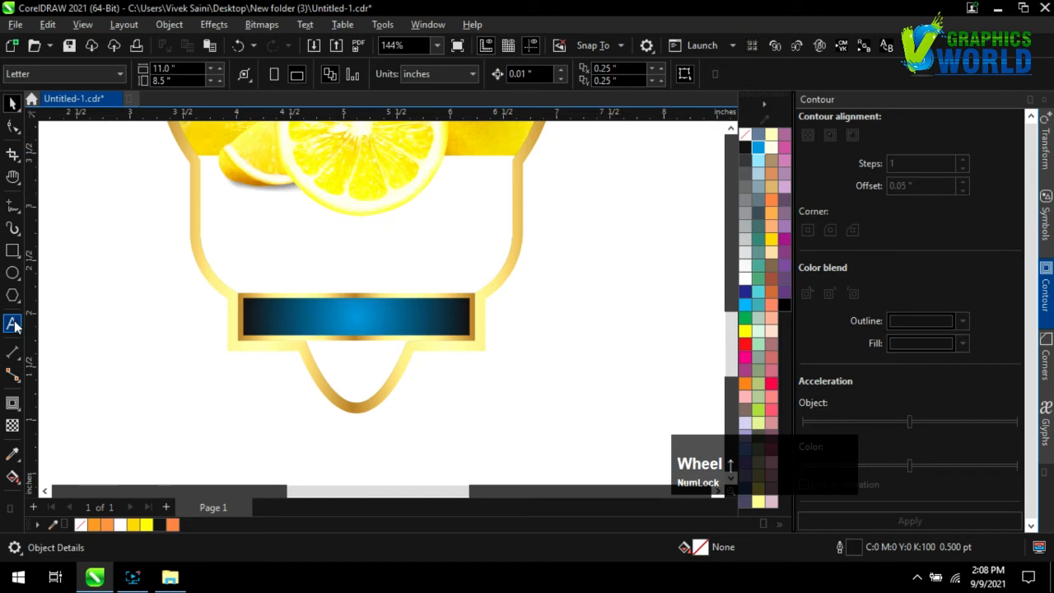
# - Add the text "Premium" in Arial below the blue banner and make it bold
pyautogui.click(13, 325)
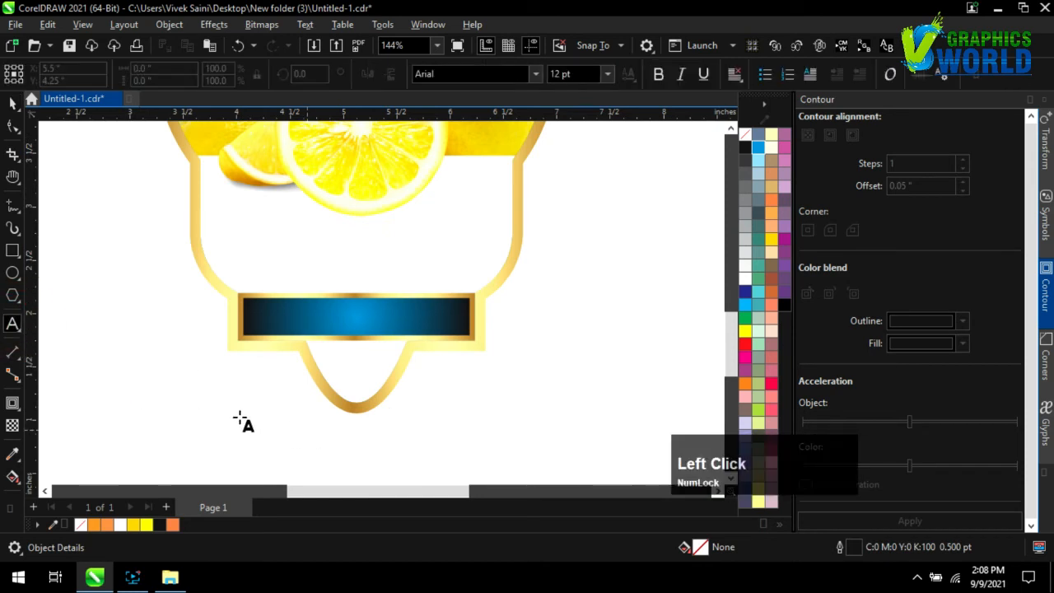
pyautogui.click(216, 404)
pyautogui.write('P')
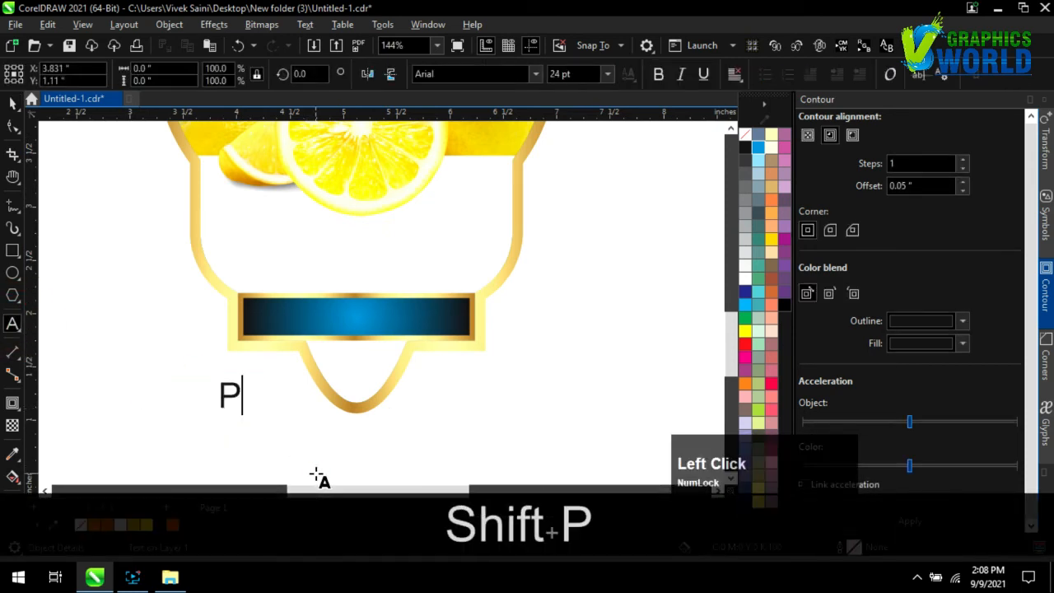
pyautogui.write('remi')
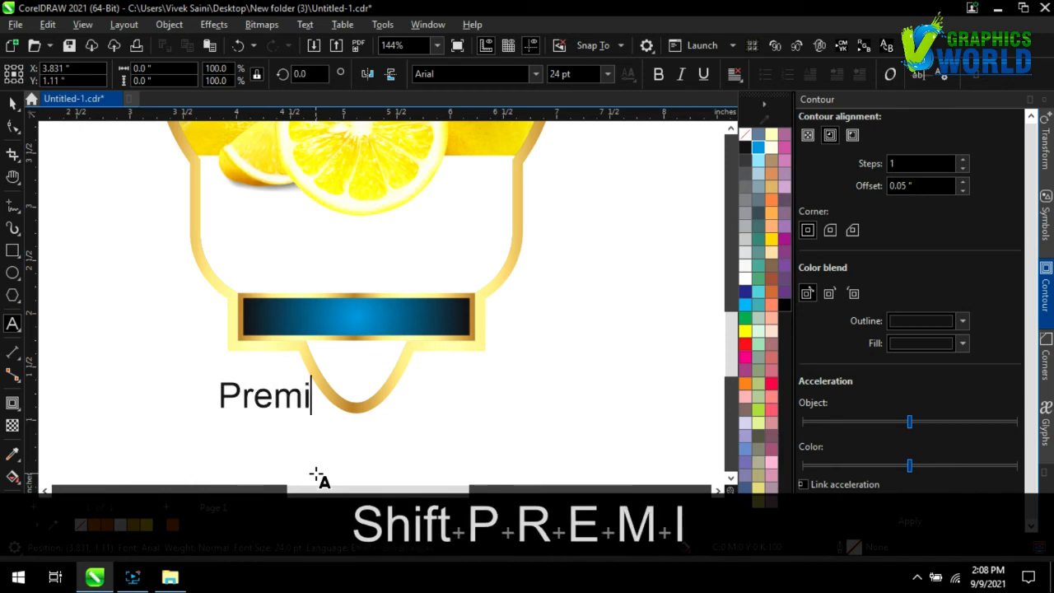
pyautogui.write('um')
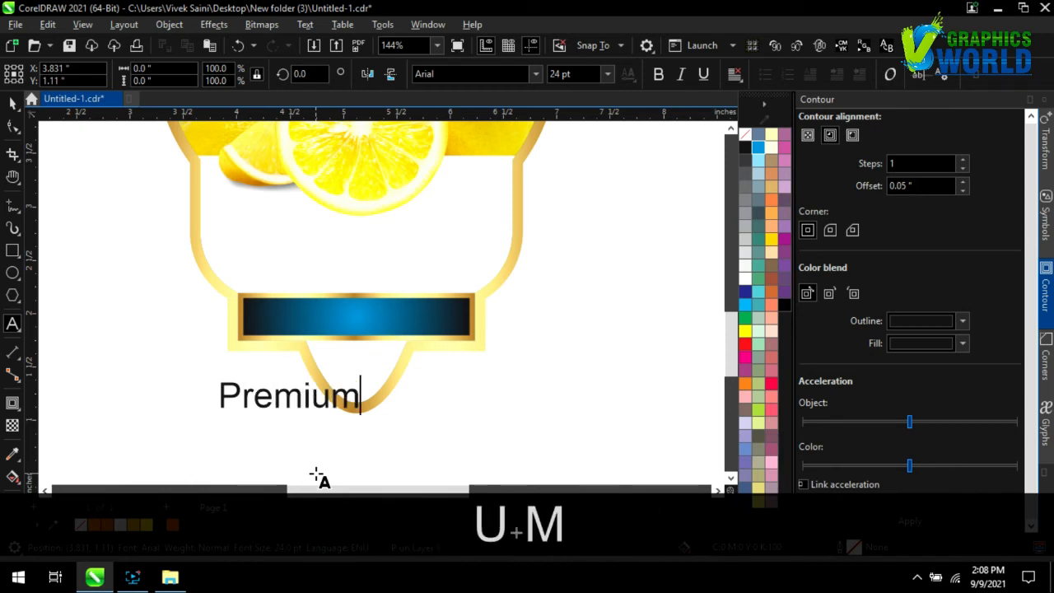
pyautogui.hotkey('ctrl', 'a')
pyautogui.click(10, 105)
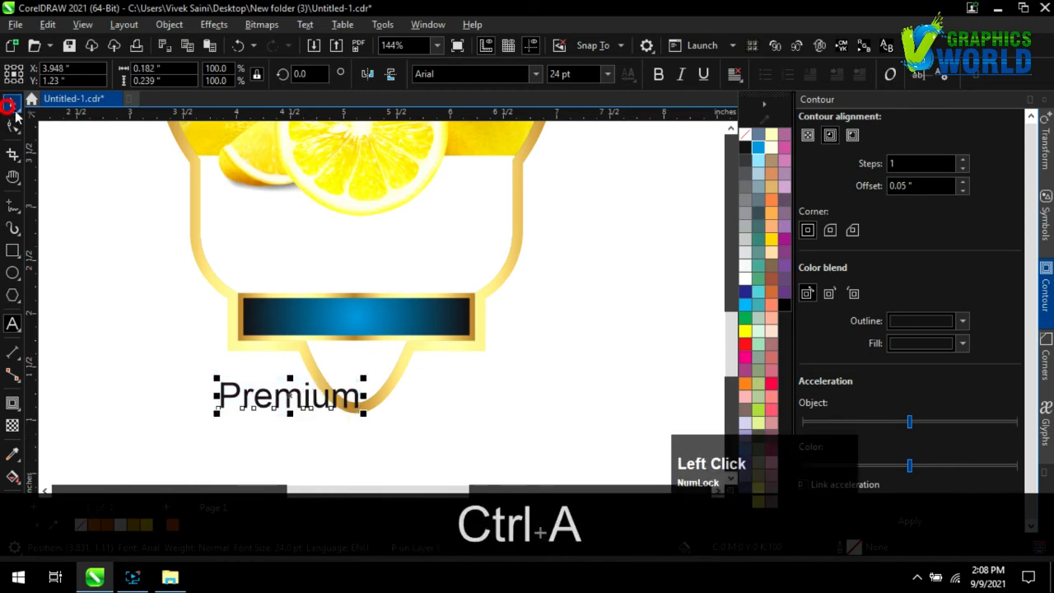
pyautogui.click(658, 74)
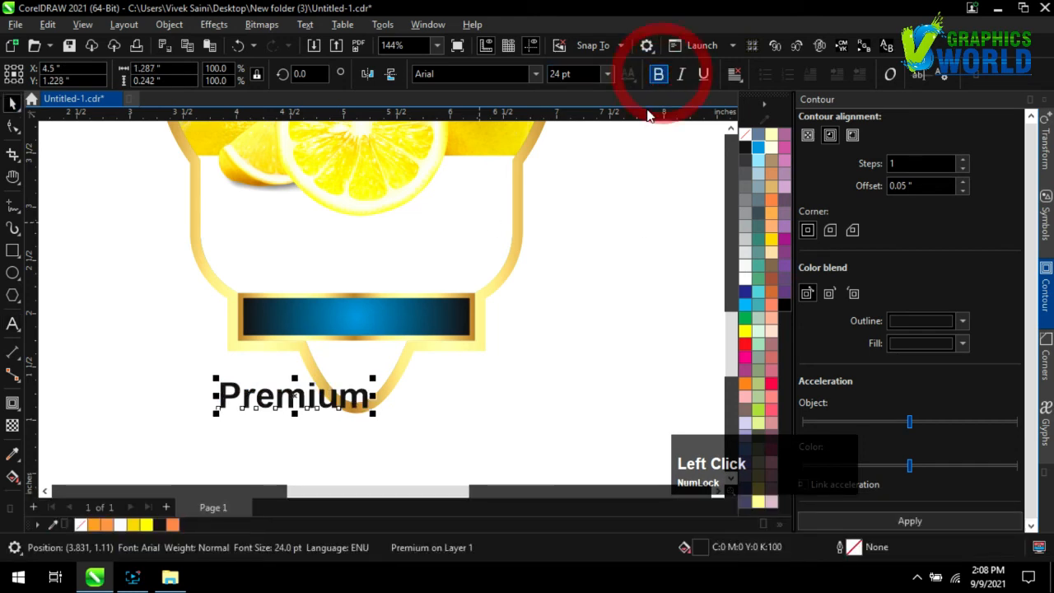
# - Color the "Premium" text white and center it horizontally and vertically on the blue banner
pyautogui.click(741, 287)
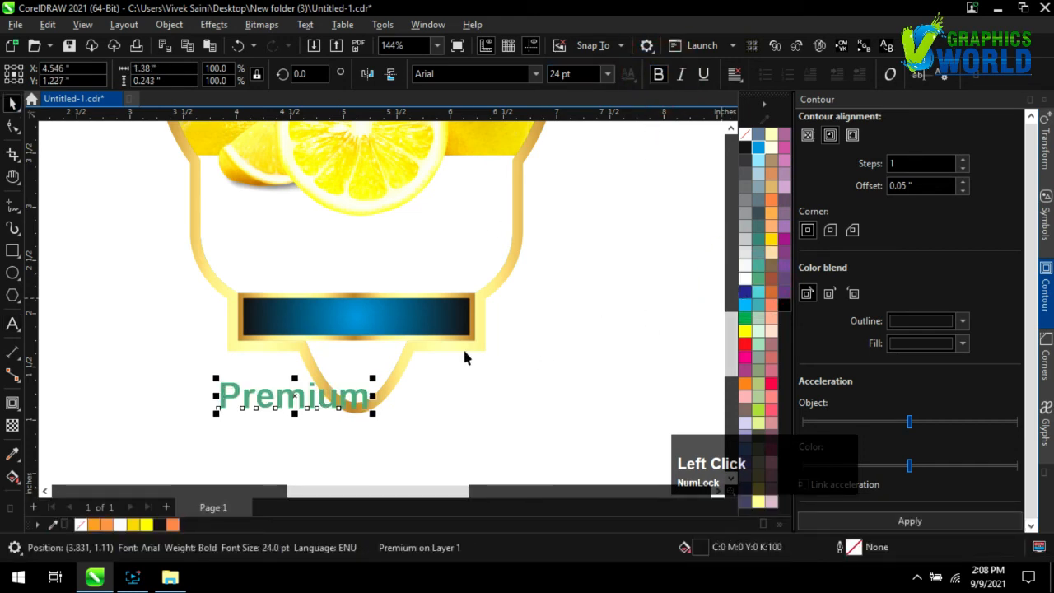
pyautogui.click(744, 278)
pyautogui.keyDown('shift'); pyautogui.click(414, 313); pyautogui.keyUp('shift')
pyautogui.hotkey('shift', 'c')
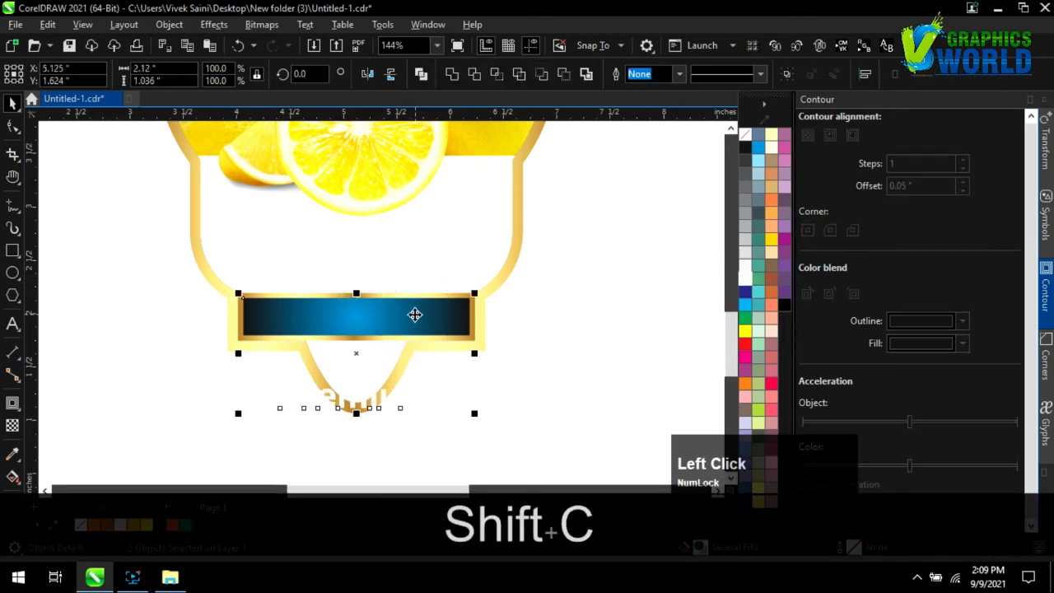
pyautogui.hotkey('shift', 'e')
pyautogui.scroll(-4, 527, 392)
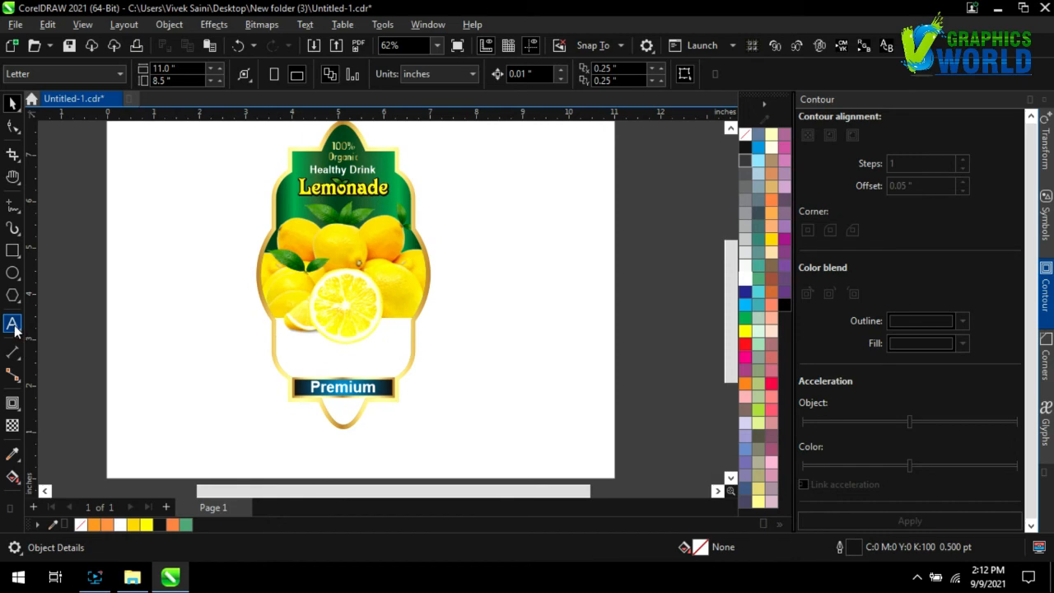
# - Create a paragraph frame about 2.47 by 0.53 inches above the banner and paste the lemonade description in justified 6 pt Arial
pyautogui.click(12, 325)
pyautogui.scroll(3, 367, 381)
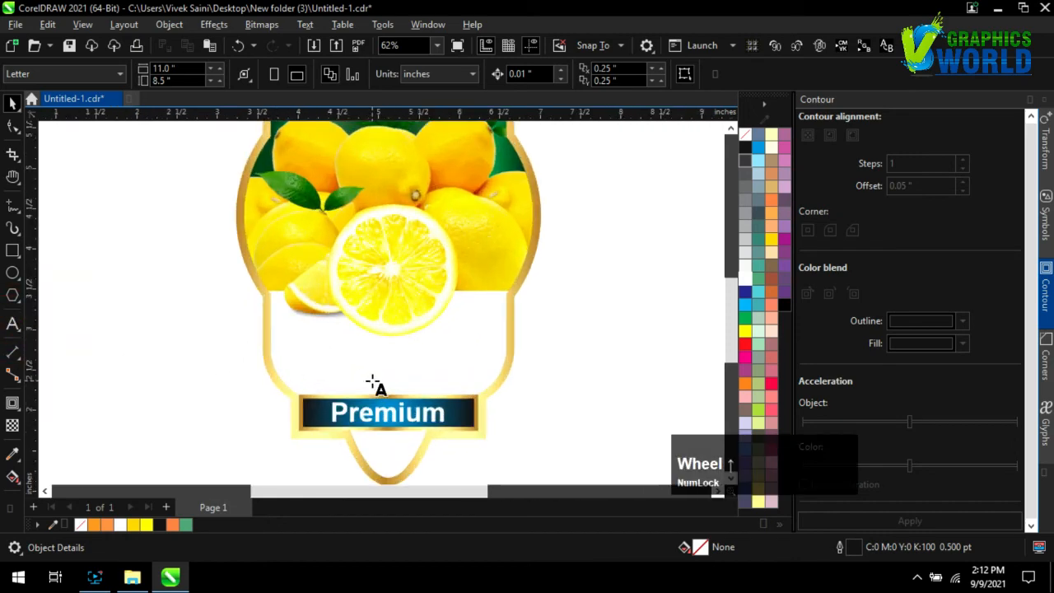
pyautogui.scroll(1, 251, 268)
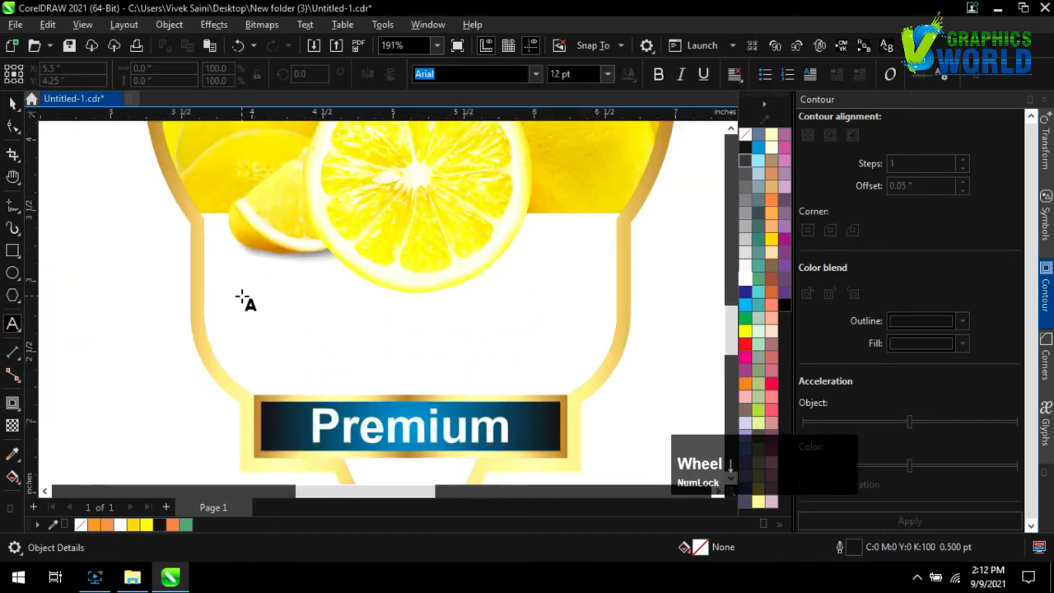
pyautogui.moveTo(472, 362); pyautogui.dragTo(589, 369)
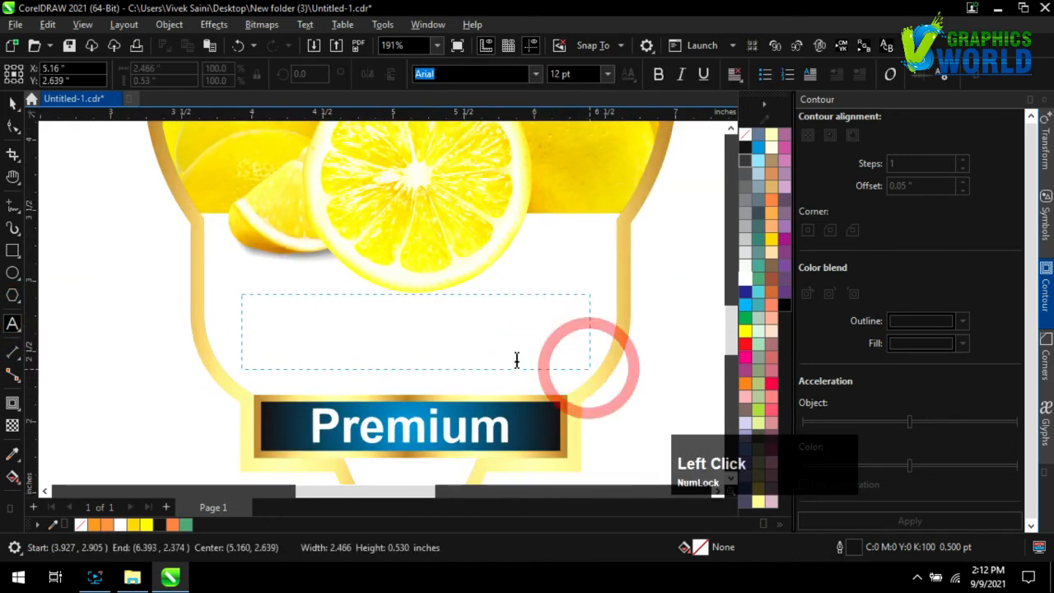
pyautogui.hotkey('ctrl', 'v')
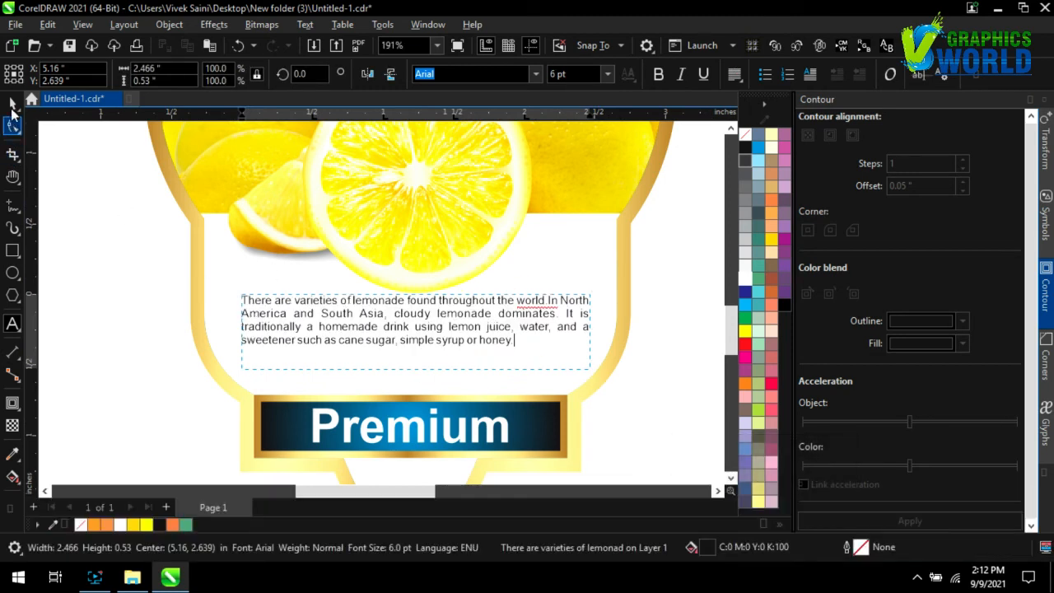
# - Widen the description's text frame to about 2.51 inches and position it between the lemon slice and the "Premium" banner
pyautogui.click(12, 103)
pyautogui.moveTo(416, 314); pyautogui.dragTo(412, 316)
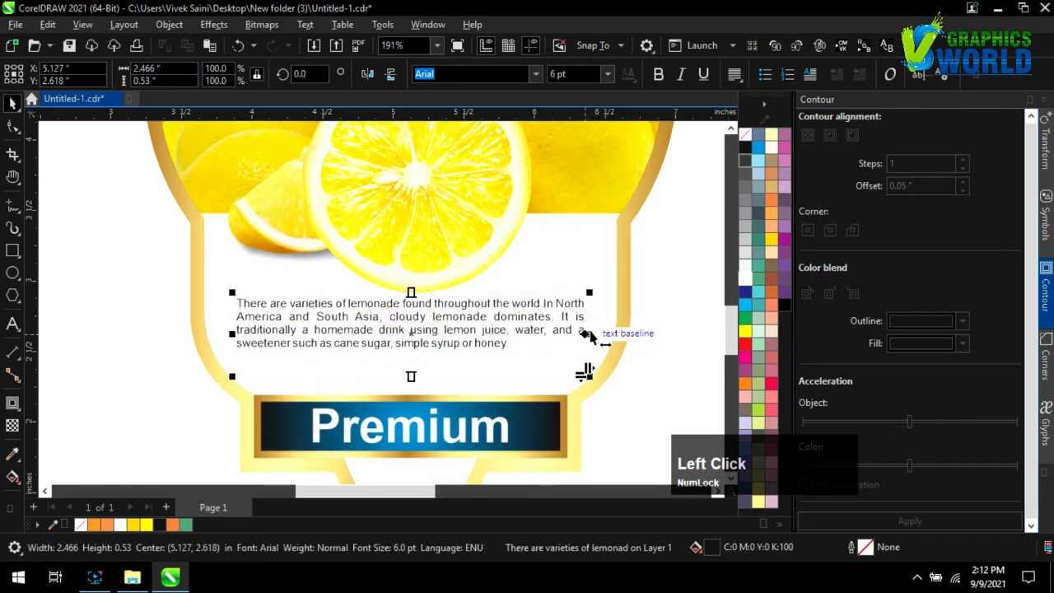
pyautogui.moveTo(589, 333); pyautogui.dragTo(595, 334)
pyautogui.scroll(-2, 327, 412)
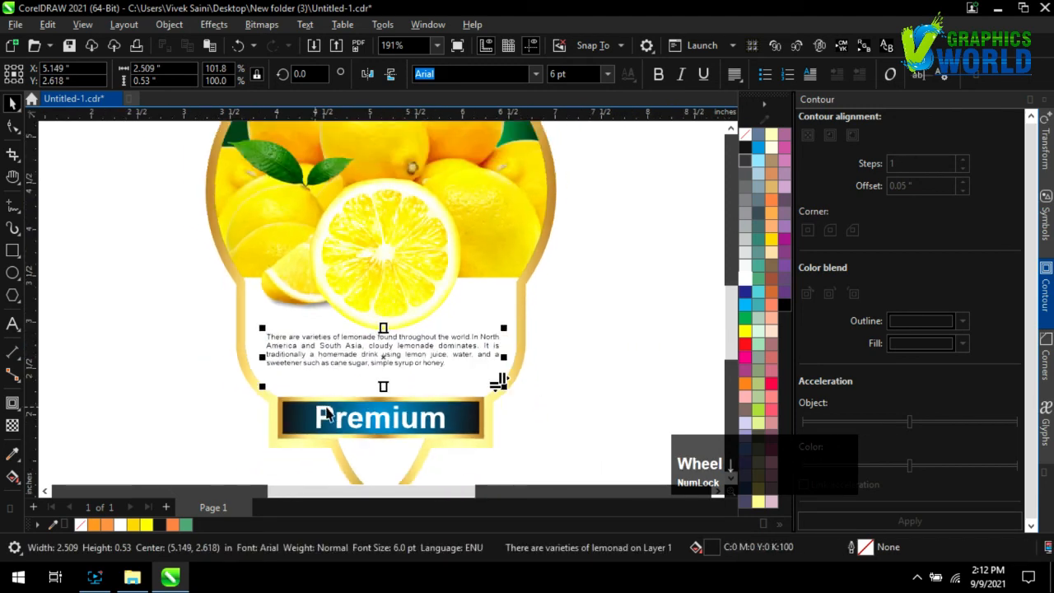
pyautogui.moveTo(365, 356); pyautogui.dragTo(370, 368)
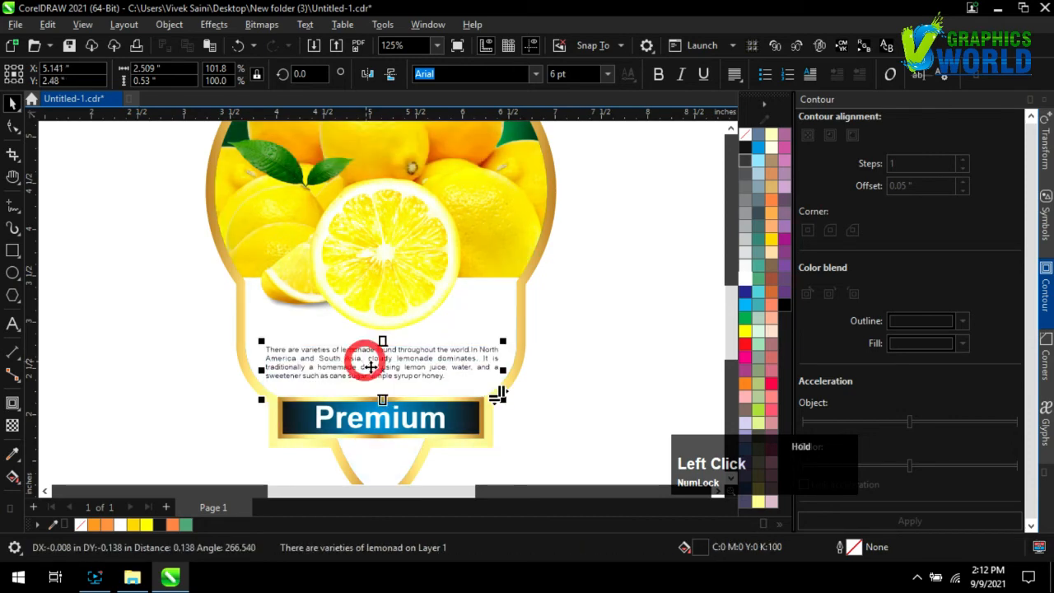
pyautogui.click(447, 360)
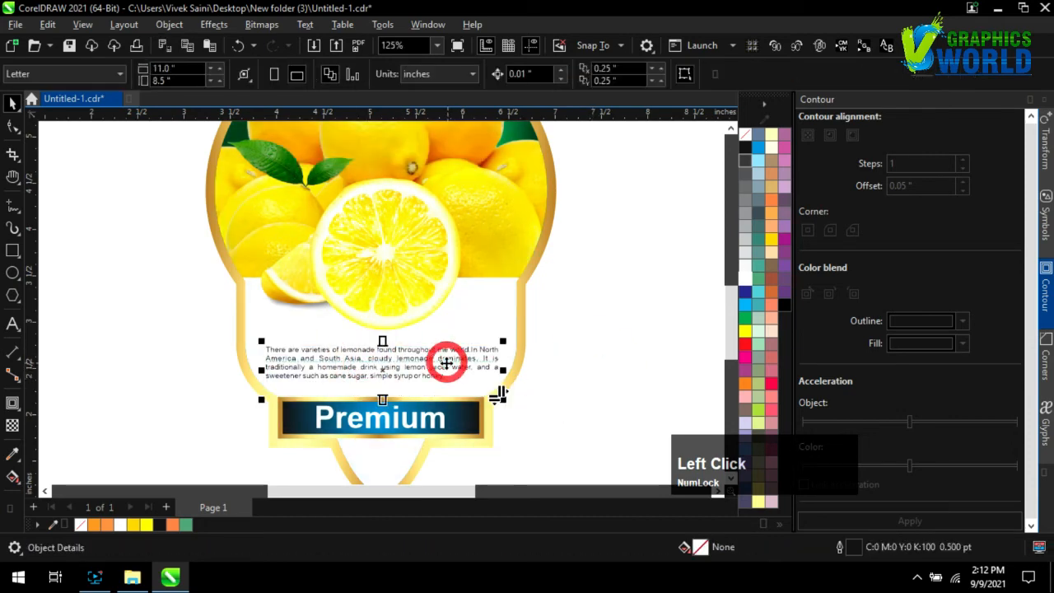
pyautogui.press('Up')
pyautogui.press('Up')
pyautogui.press('Up')
pyautogui.press('Up')
pyautogui.press('Up')
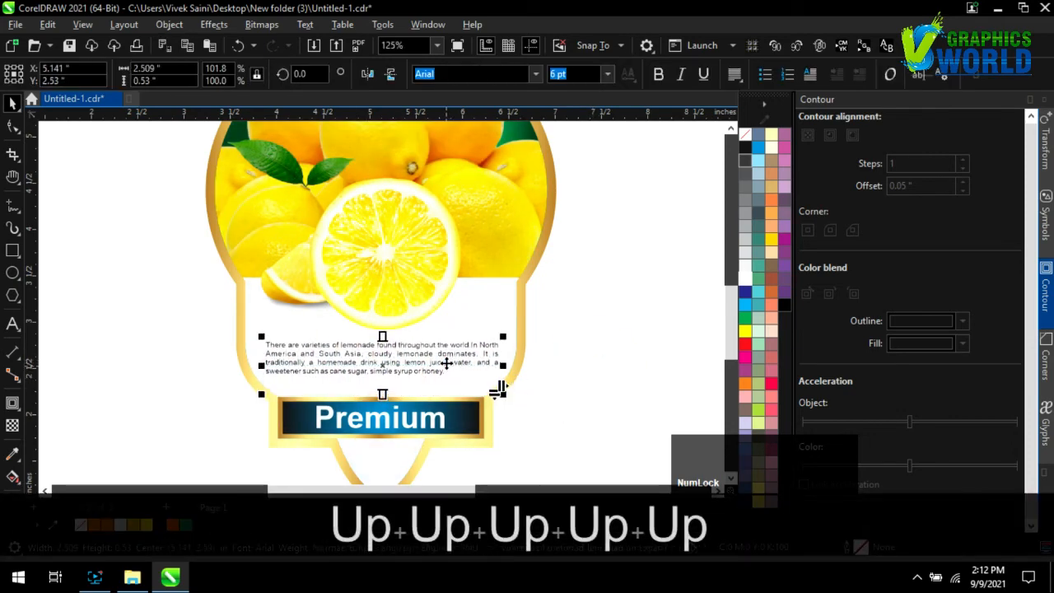
# - Center the description horizontally on the label's white section and move it down close to the "Premium" banner
pyautogui.keyDown('shift'); pyautogui.click(501, 289); pyautogui.keyUp('shift')
pyautogui.press('c')
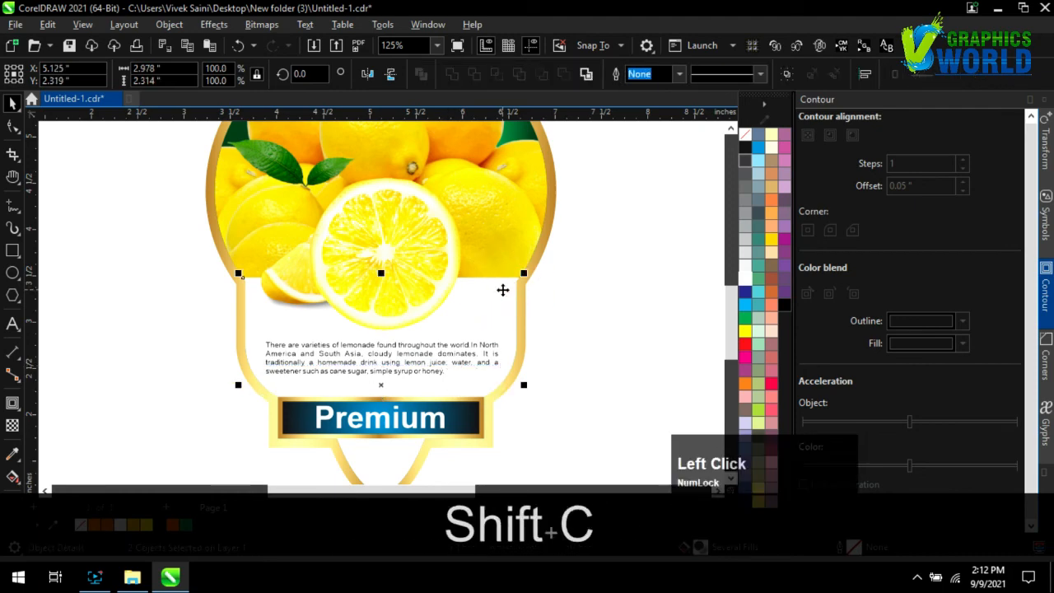
pyautogui.click(570, 347)
pyautogui.scroll(-1, 527, 381)
pyautogui.scroll(-1, 525, 399)
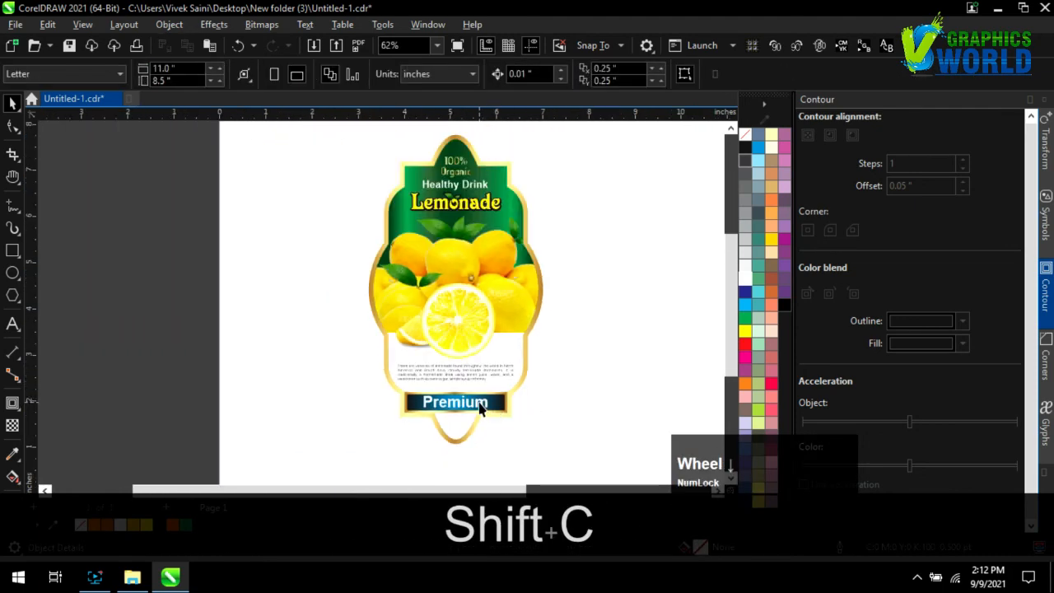
pyautogui.scroll(1, 480, 409)
pyautogui.moveTo(454, 362); pyautogui.dragTo(455, 372)
pyautogui.scroll(-1, 319, 468)
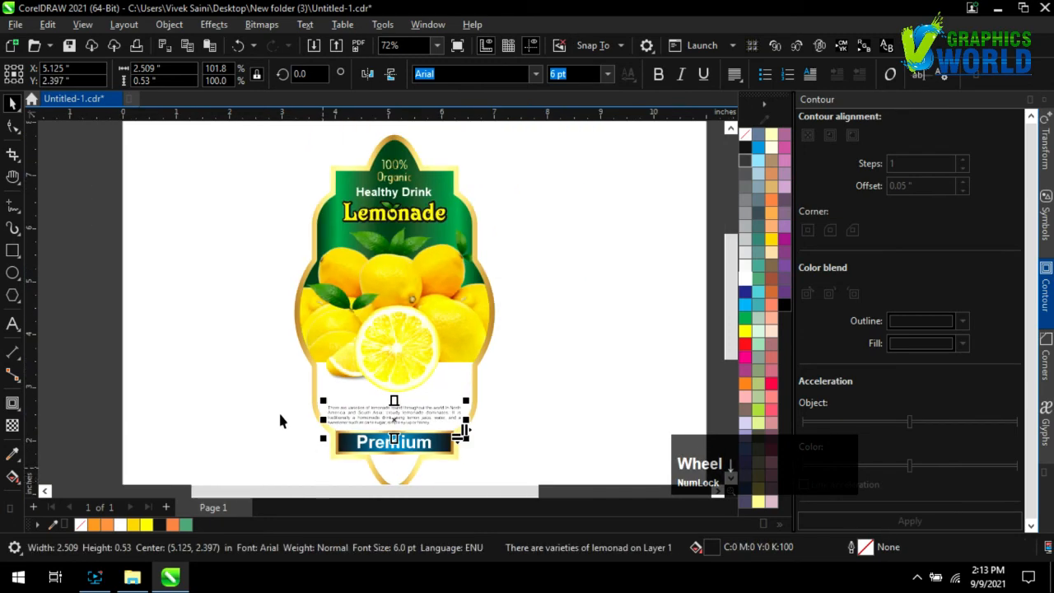
# - Duplicate the "Healthy Drink" text and move the copy onto the white section just above the description
pyautogui.click(236, 374)
pyautogui.click(414, 198)
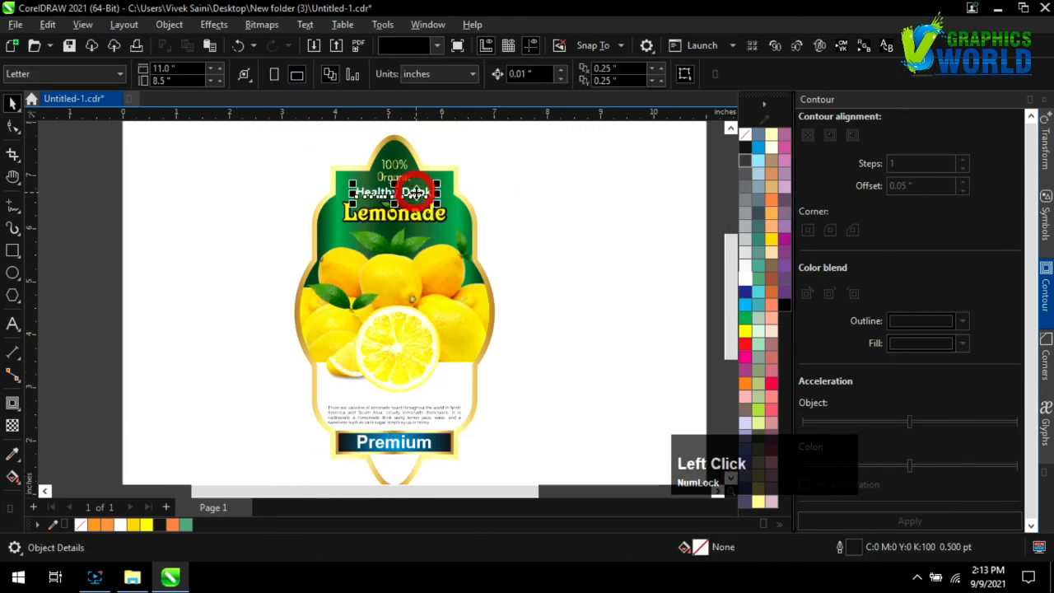
pyautogui.click(1047, 152)
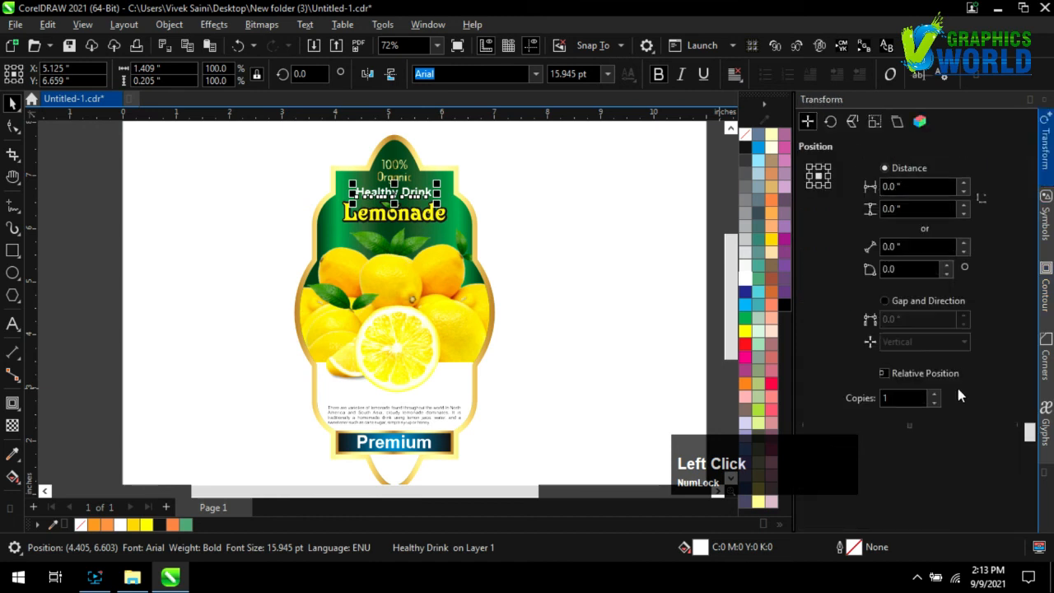
pyautogui.click(904, 429)
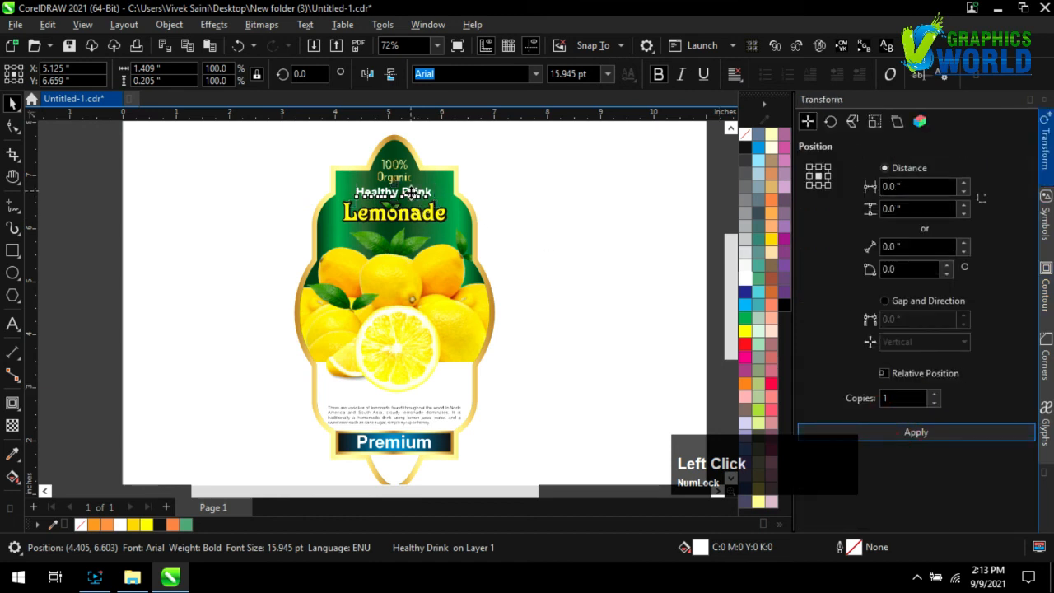
pyautogui.moveTo(411, 192); pyautogui.dragTo(408, 401)
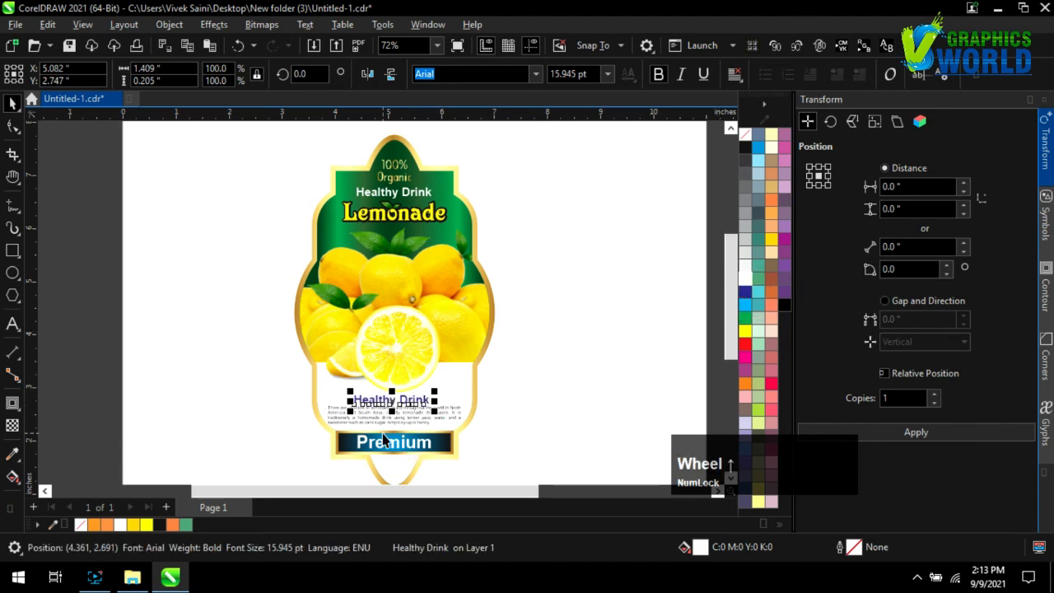
# - Color the copied heading blue, scaled down to about 13.2 pt, and center it horizontally over the description
pyautogui.scroll(3, 382, 439)
pyautogui.moveTo(486, 338)
pyautogui.mouseDown()
pyautogui.moveTo(486, 347)
pyautogui.moveTo(452, 339)
pyautogui.mouseUp()
pyautogui.scroll(-3, 428, 362)
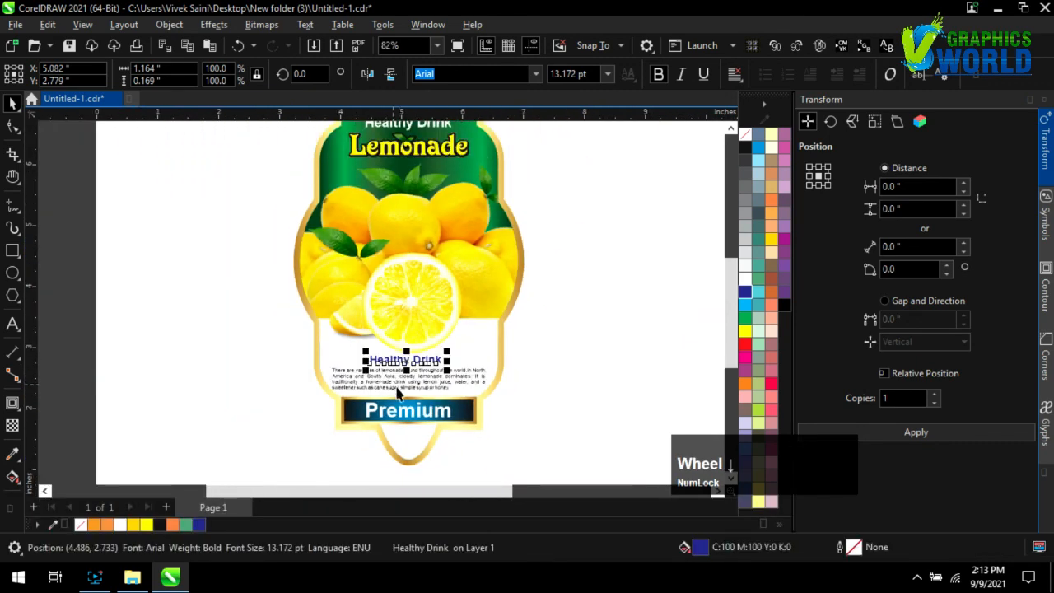
pyautogui.keyDown('shift'); pyautogui.click(463, 372); pyautogui.keyUp('shift')
pyautogui.hotkey('shift', 'c')
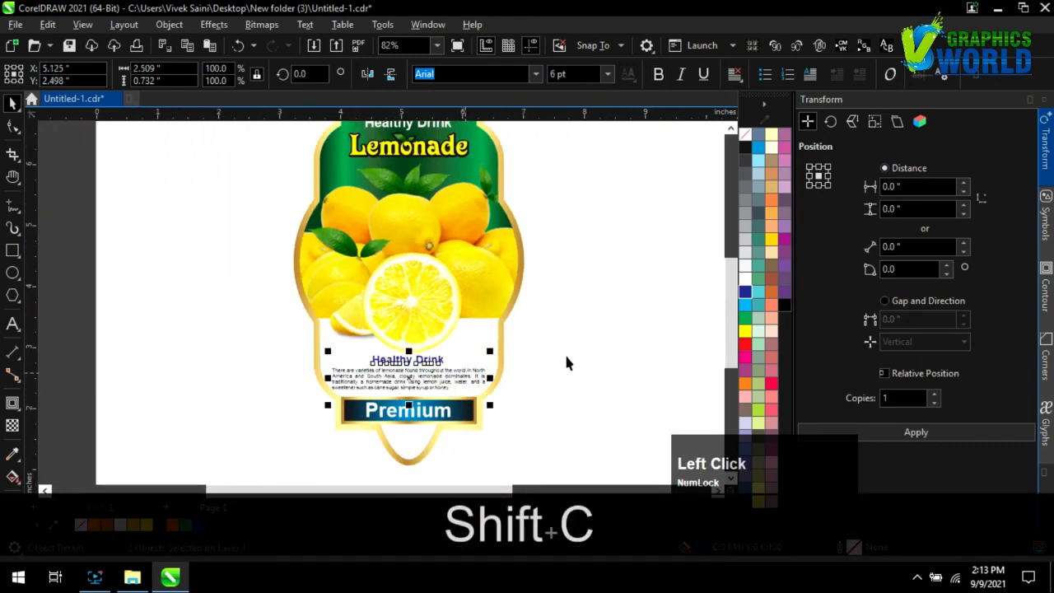
# - Copy the gold banner border's fill to the lower "Healthy Drink" heading and preview the finished label full screen
pyautogui.scroll(4, 416, 383)
pyautogui.click(37, 24)
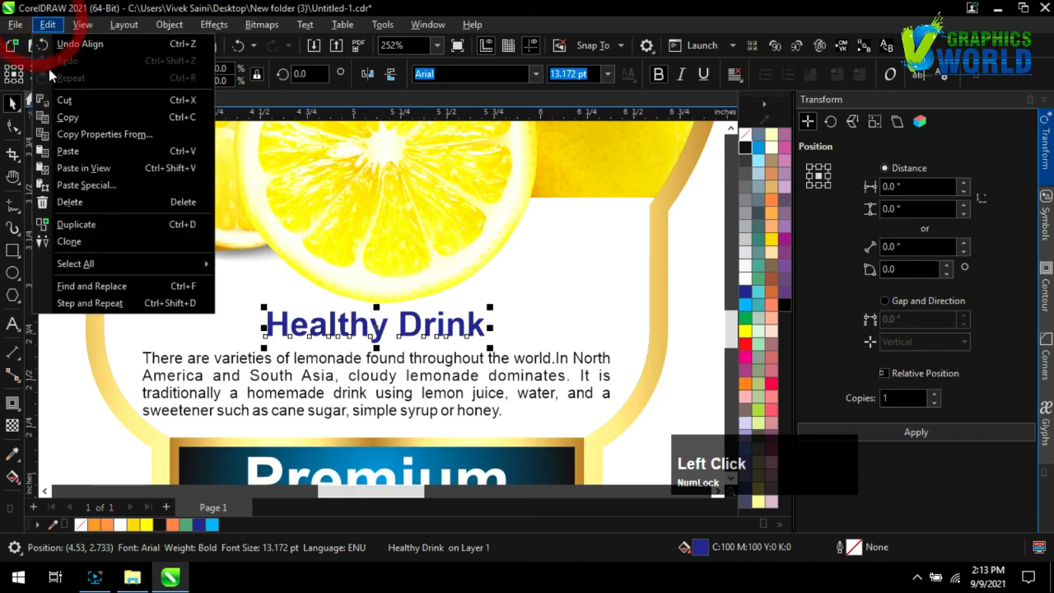
pyautogui.click(85, 140)
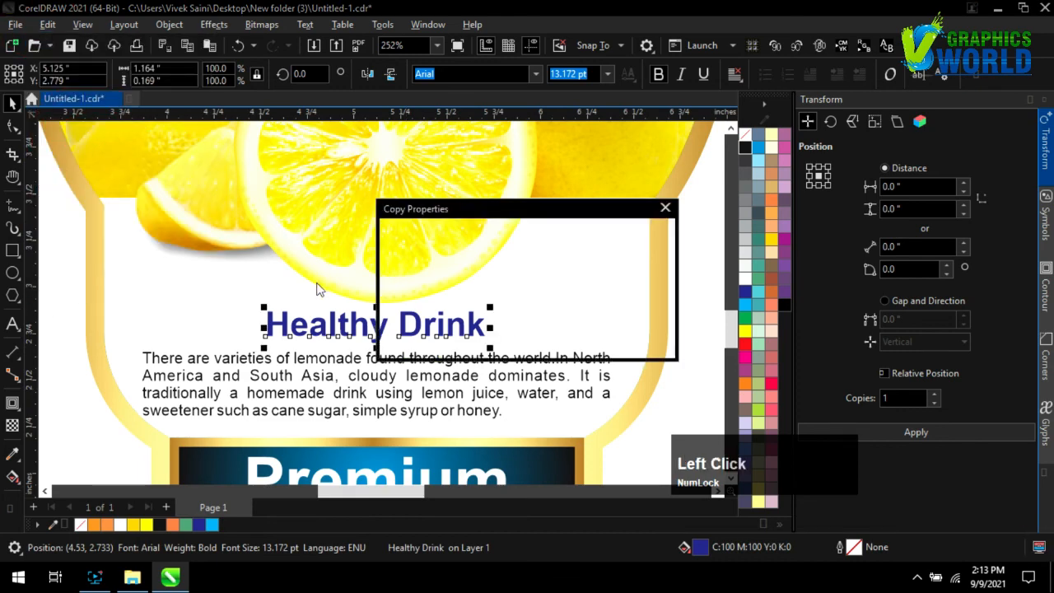
pyautogui.click(554, 315)
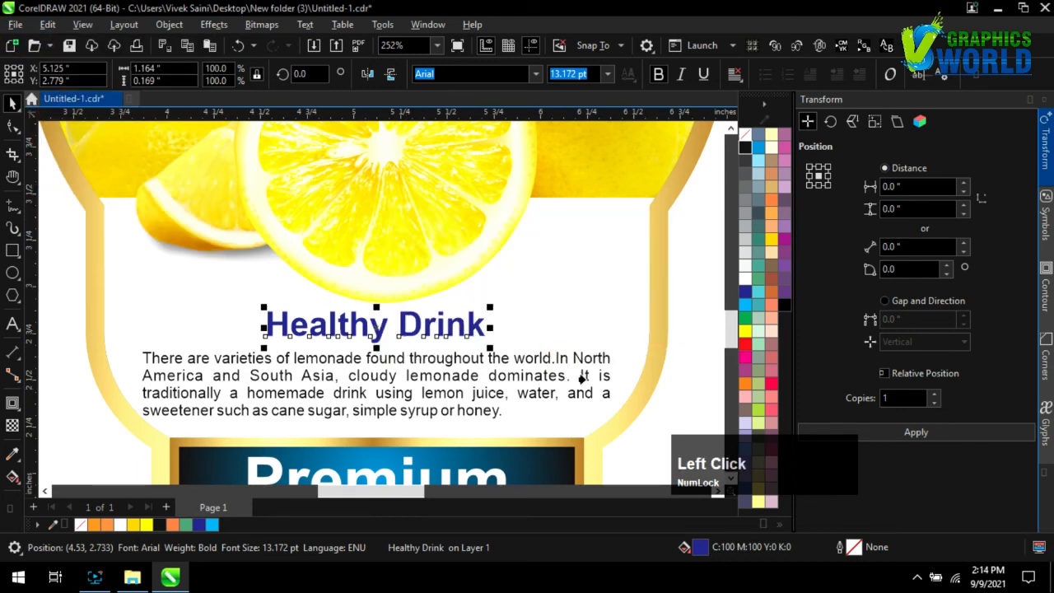
pyautogui.click(568, 443)
pyautogui.scroll(1, 341, 294)
pyautogui.scroll(-4, 357, 331)
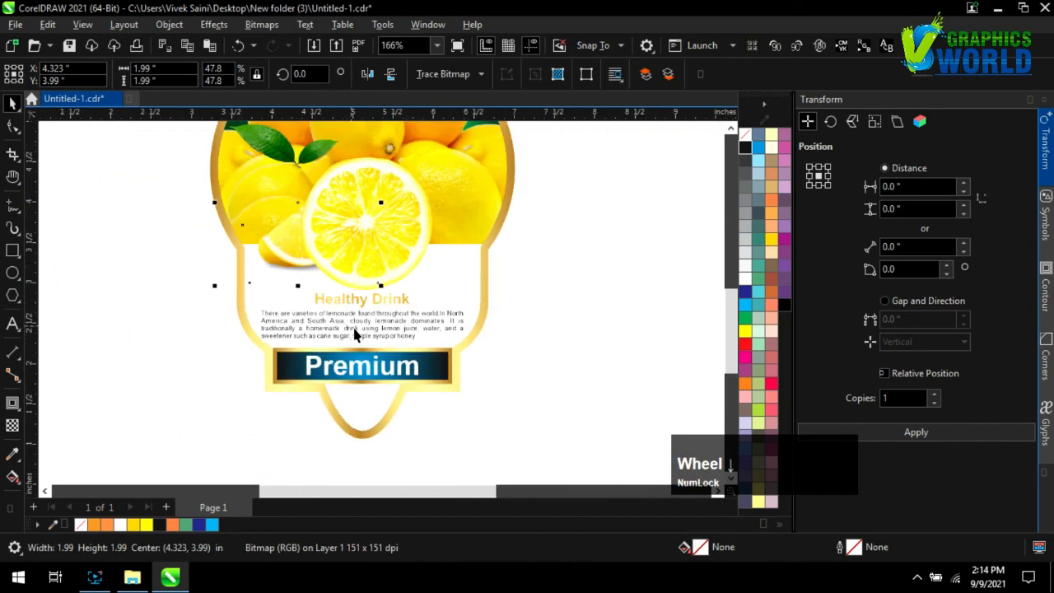
pyautogui.press('F9')
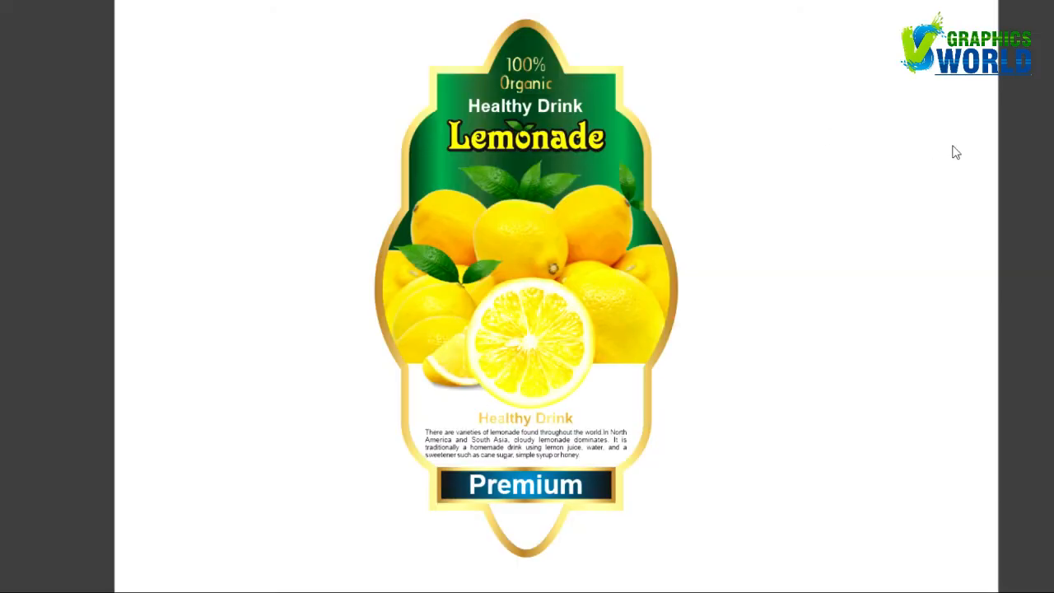